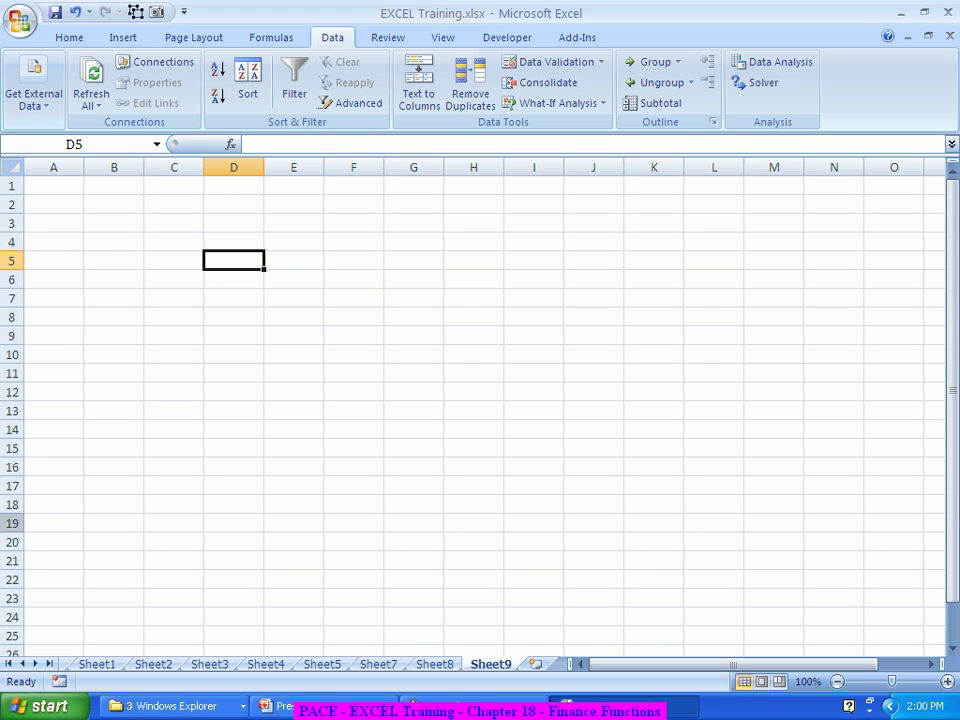
- Enter the labels PV in A3 and FV in A4 on Sheet9
left_click(54, 223)
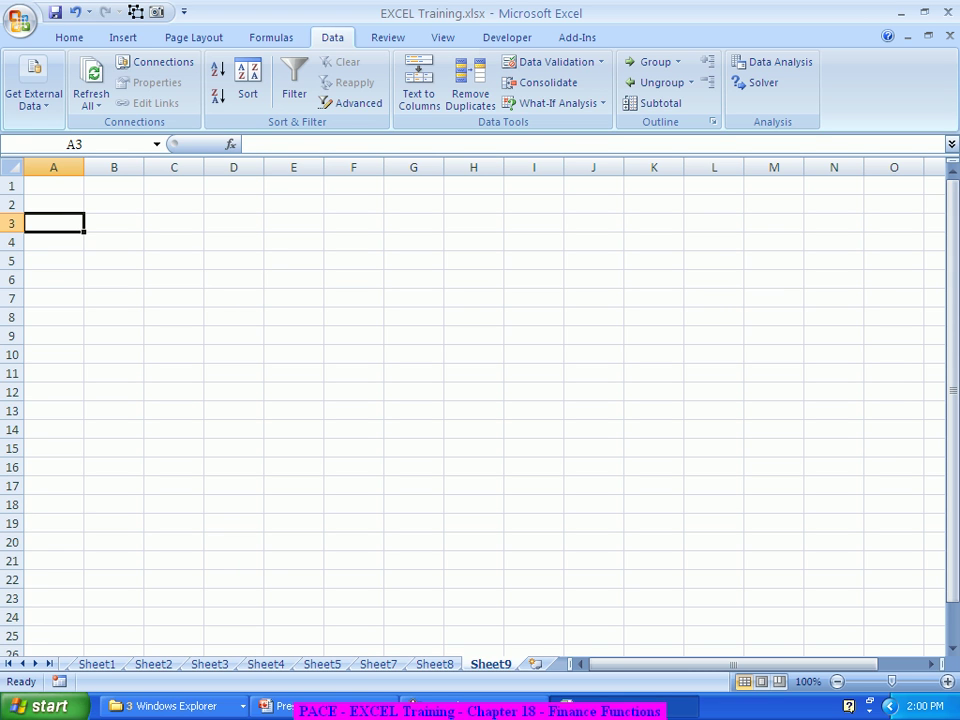
type("PV")
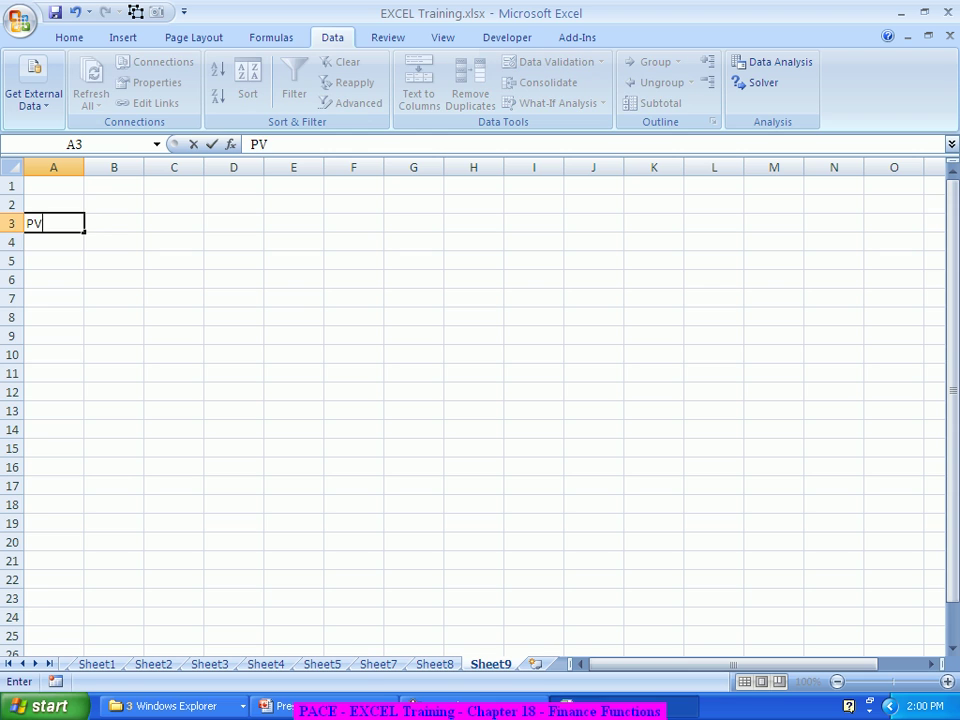
key("Return")
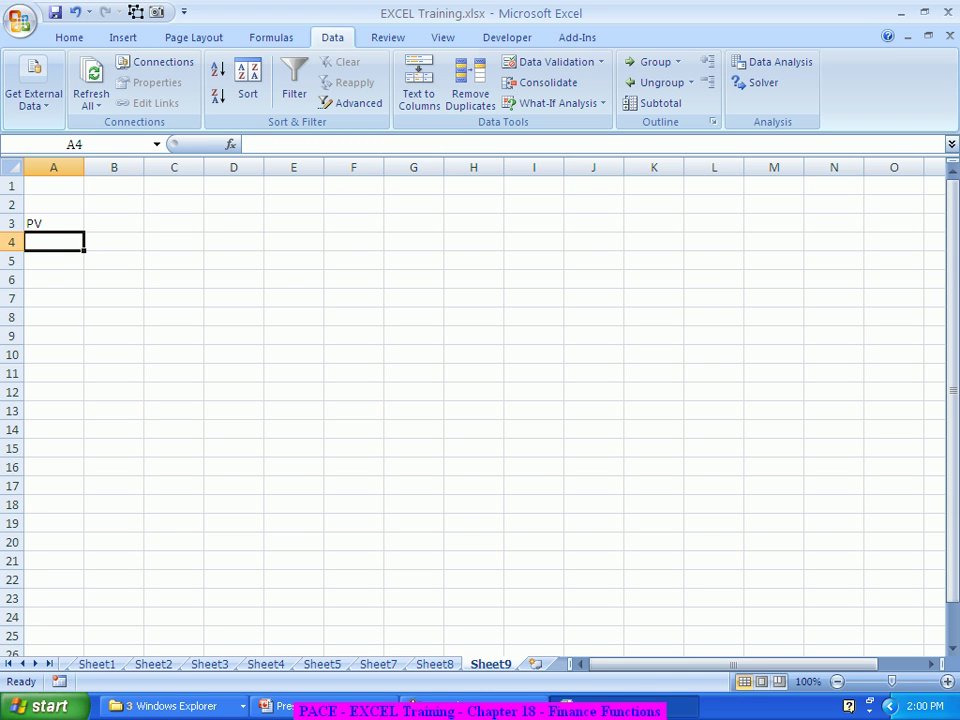
type("FV")
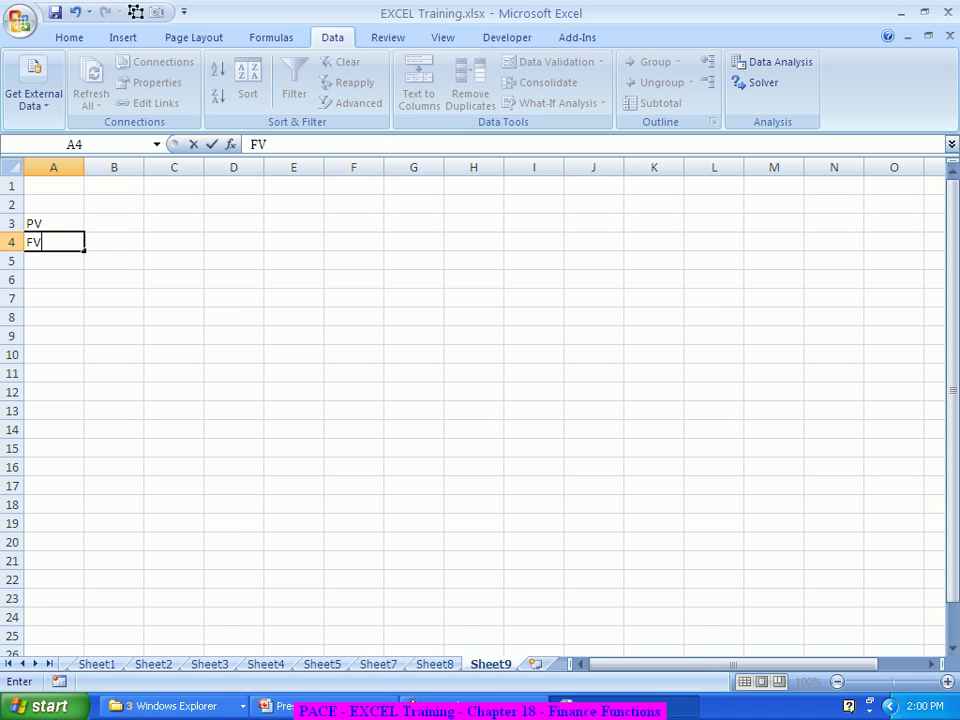
key("Return")
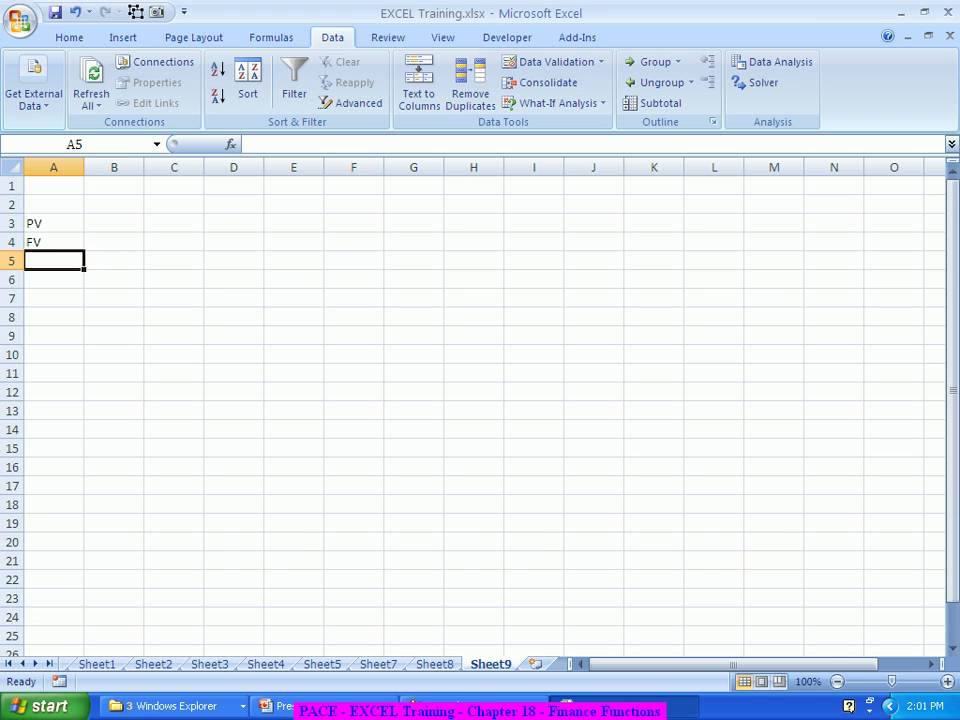
- Enter PMT in A5, RATE in A6 and NPER in A7
type("PMT")
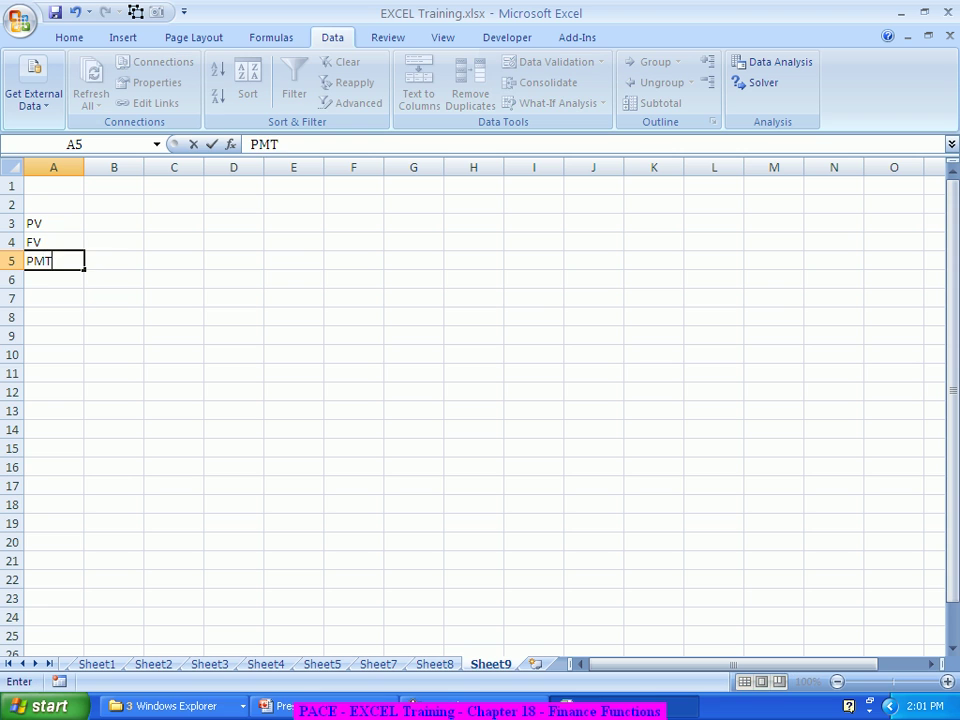
key("Return")
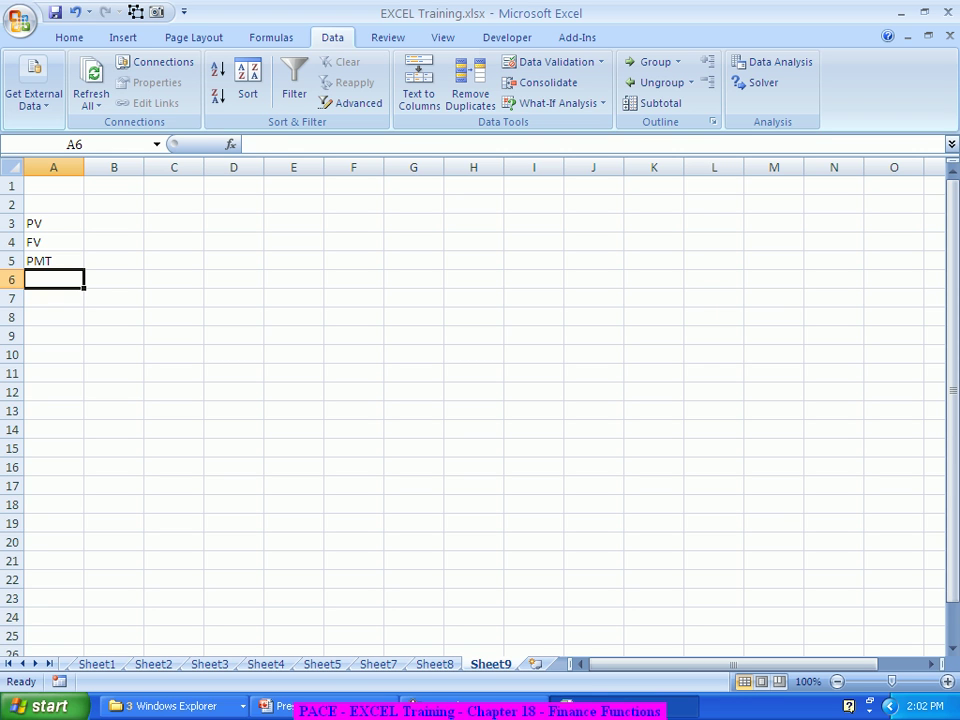
type("RATE")
key("Return")
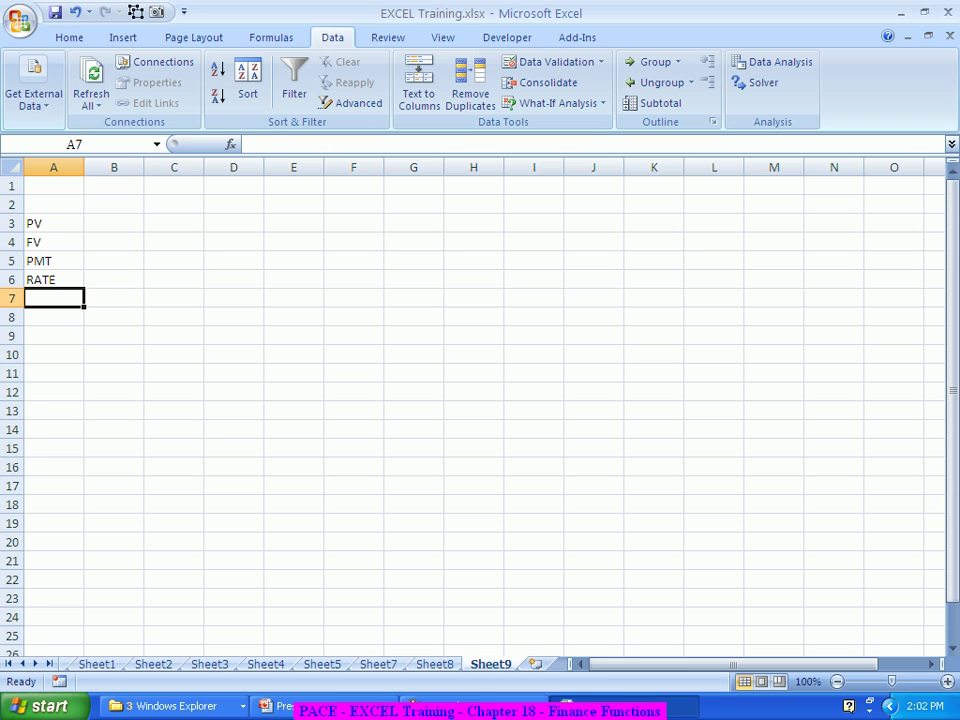
left_click(54, 279)
key("F2")
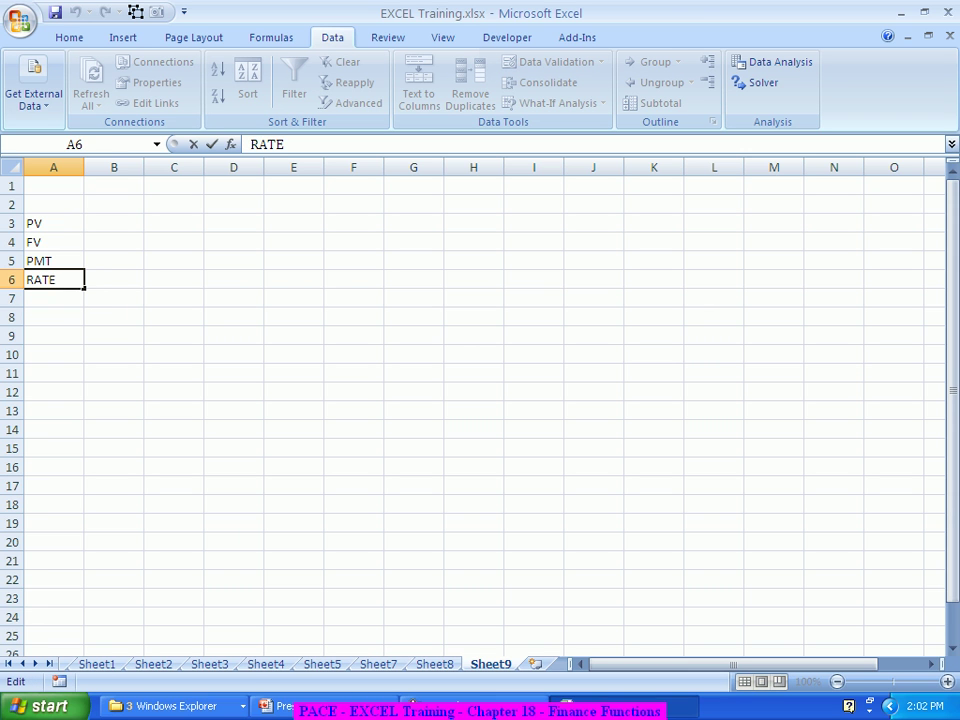
key("Return")
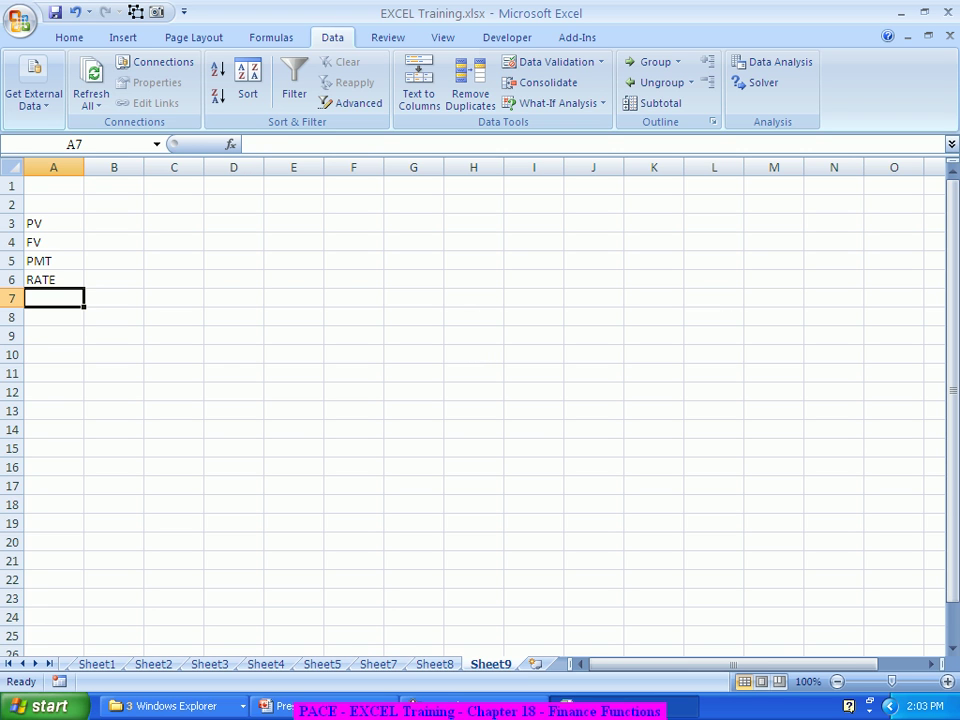
type("NPER")
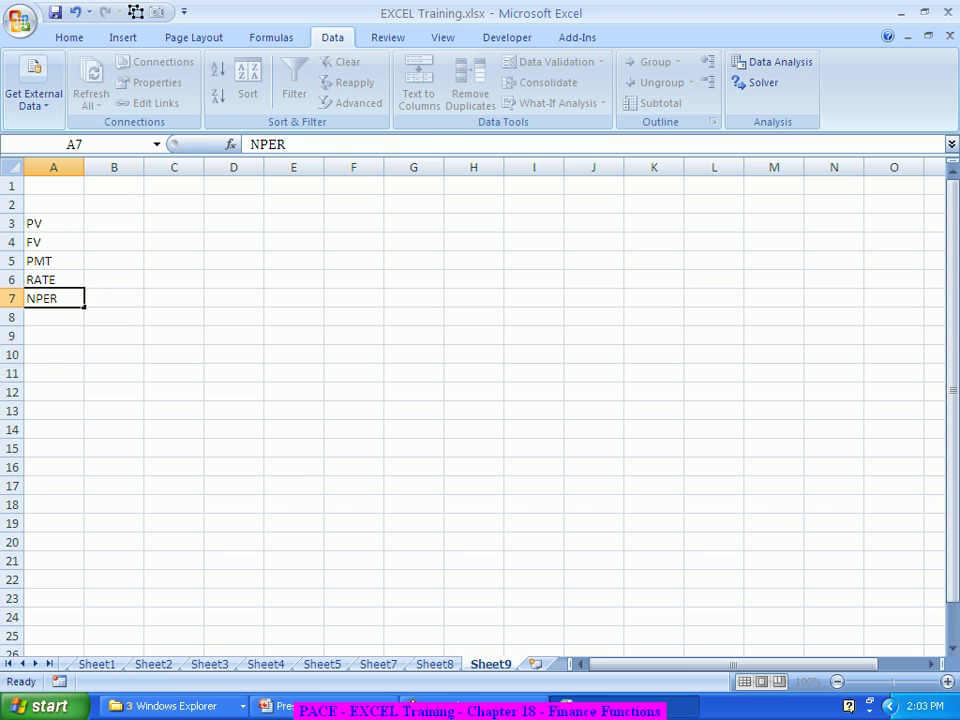
key("Return")
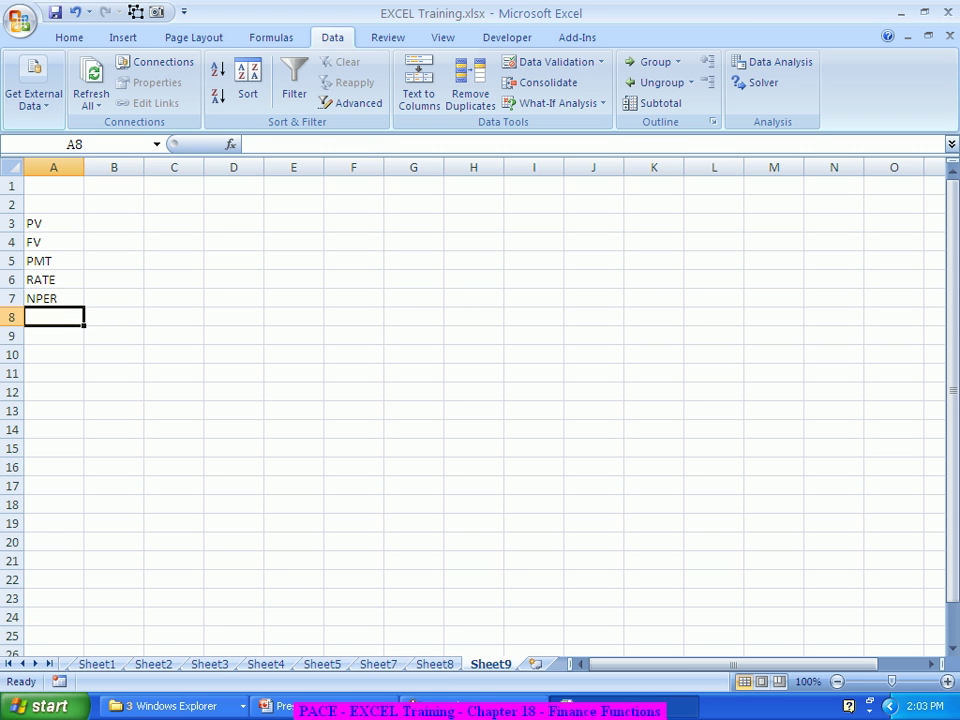
left_click_drag(40, 261, 40, 298)
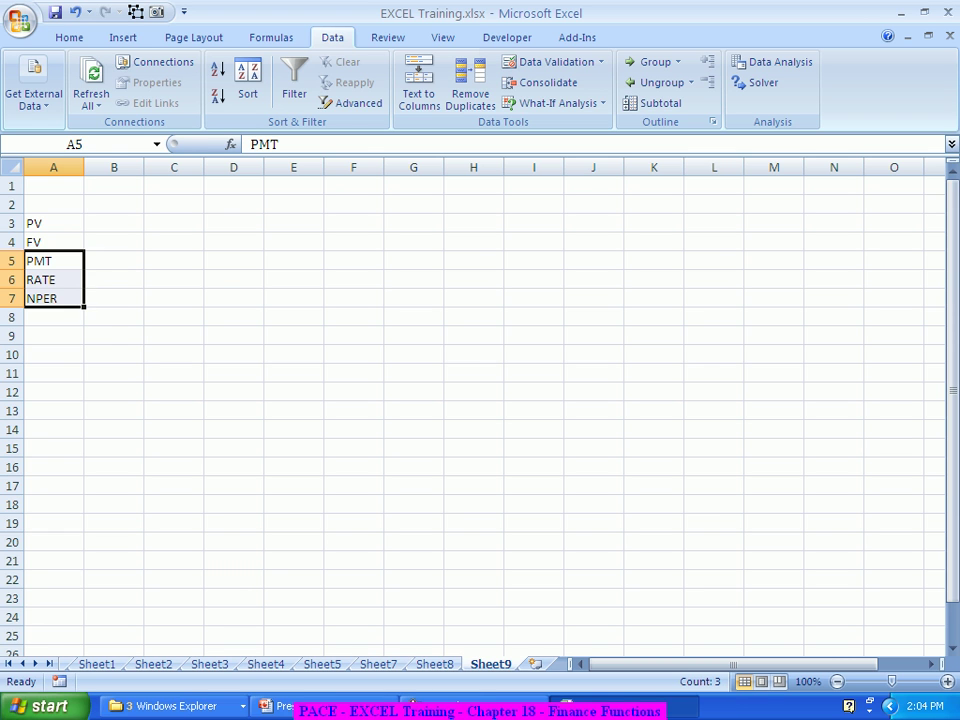
left_click(54, 298)
left_click_drag(54, 279, 54, 298)
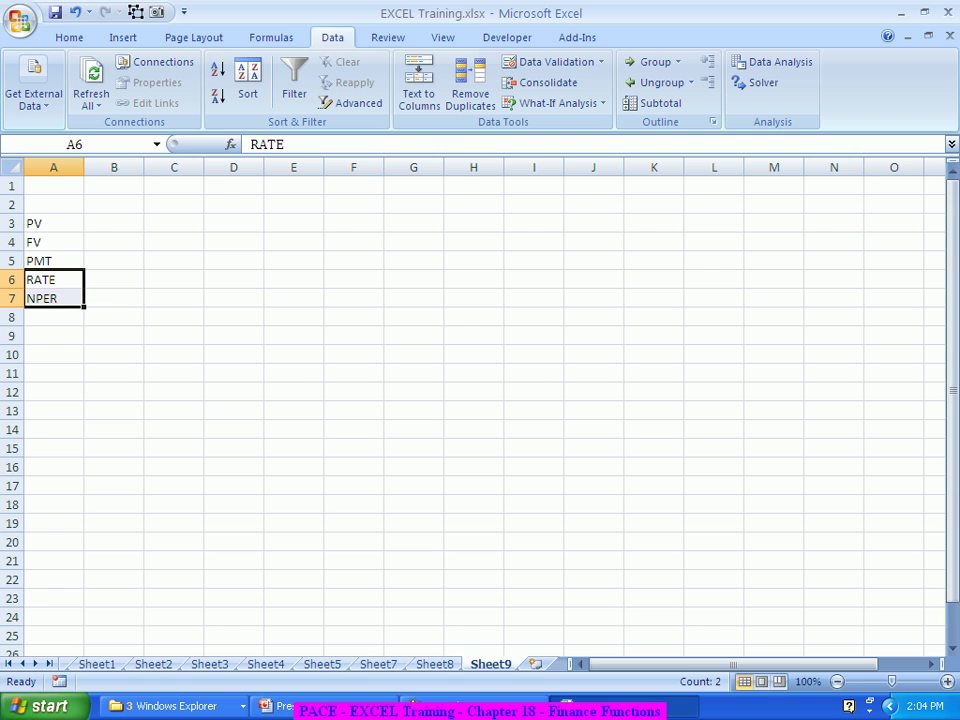
left_click(113, 204)
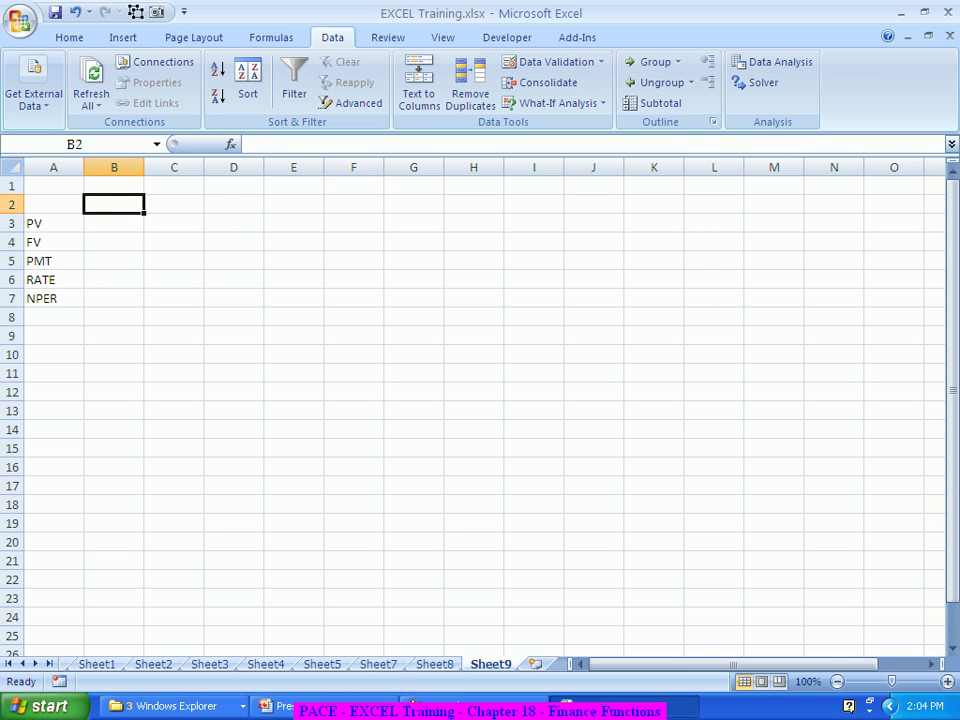
type("Q1")
key("Return")
key("alt+Tab")
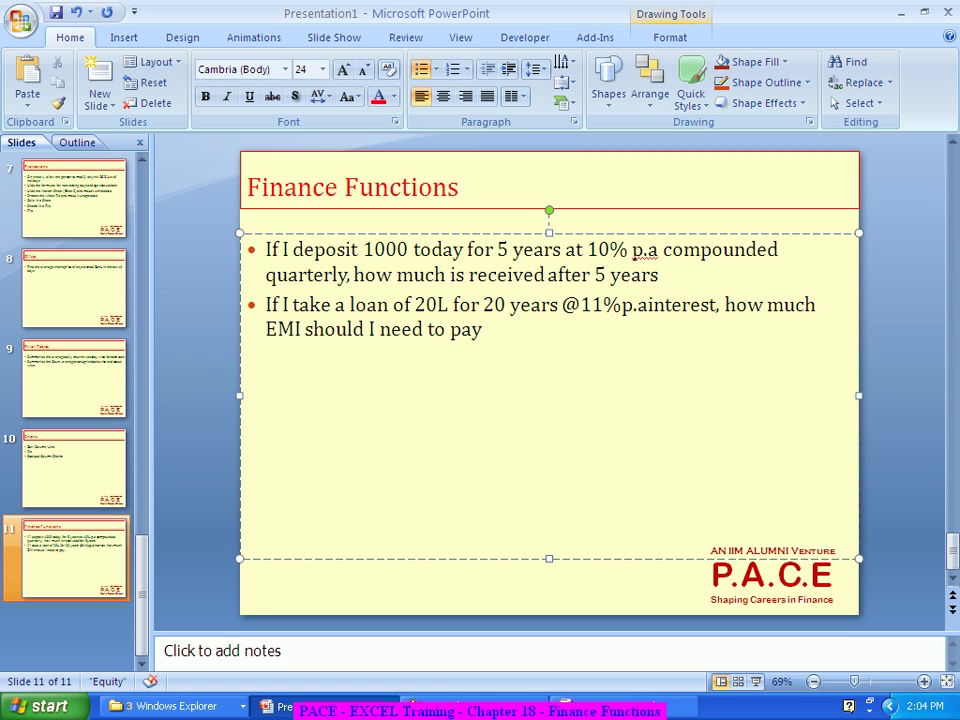
key("alt+Tab")
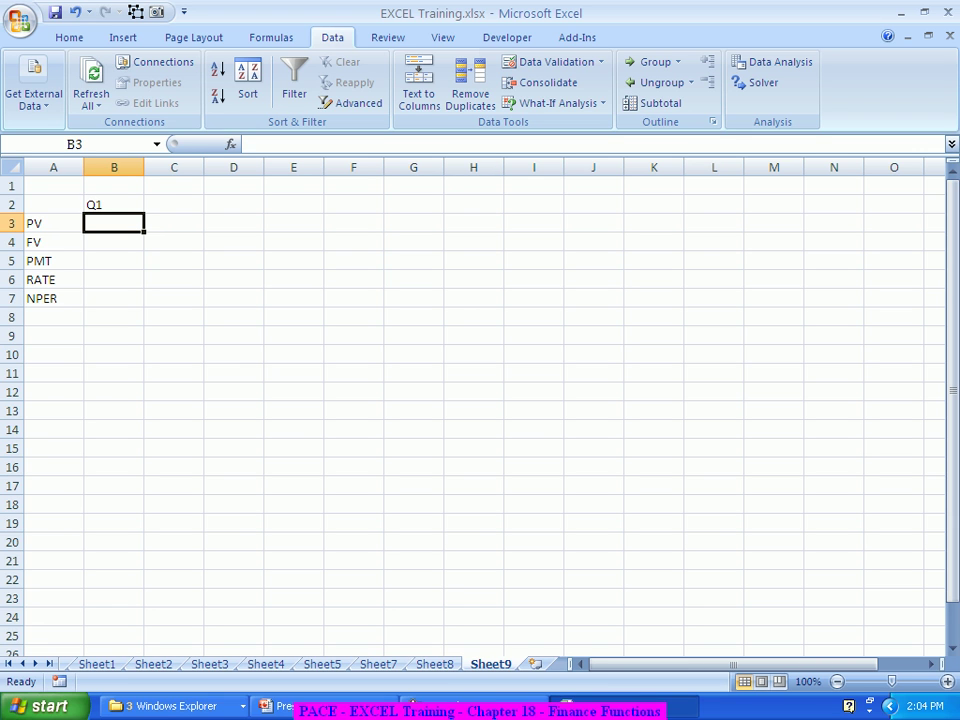
type("-1000")
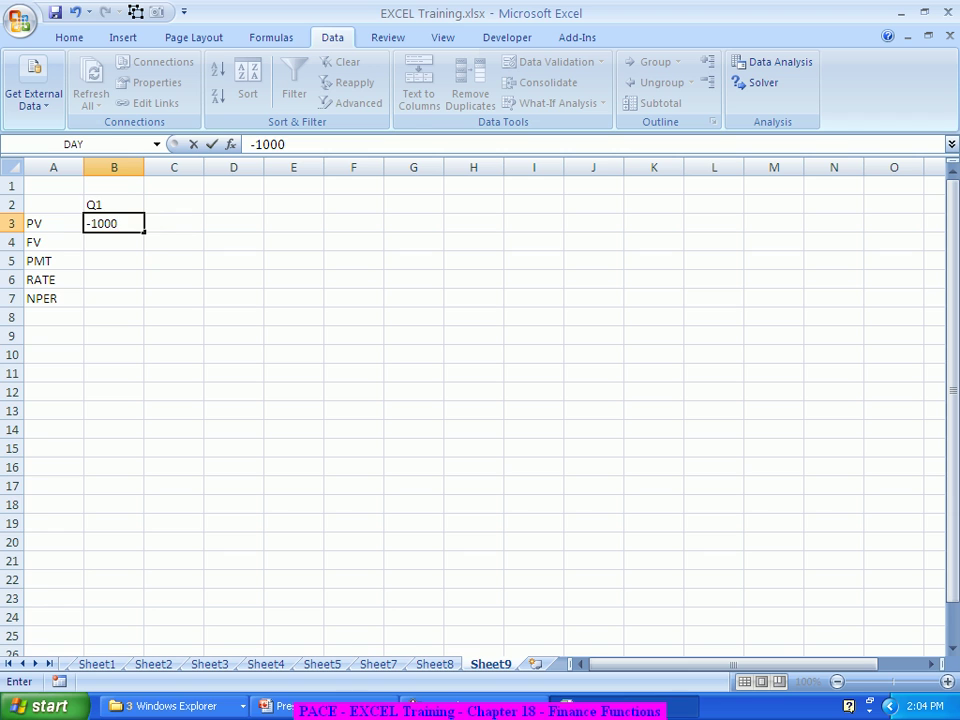
key("Return")
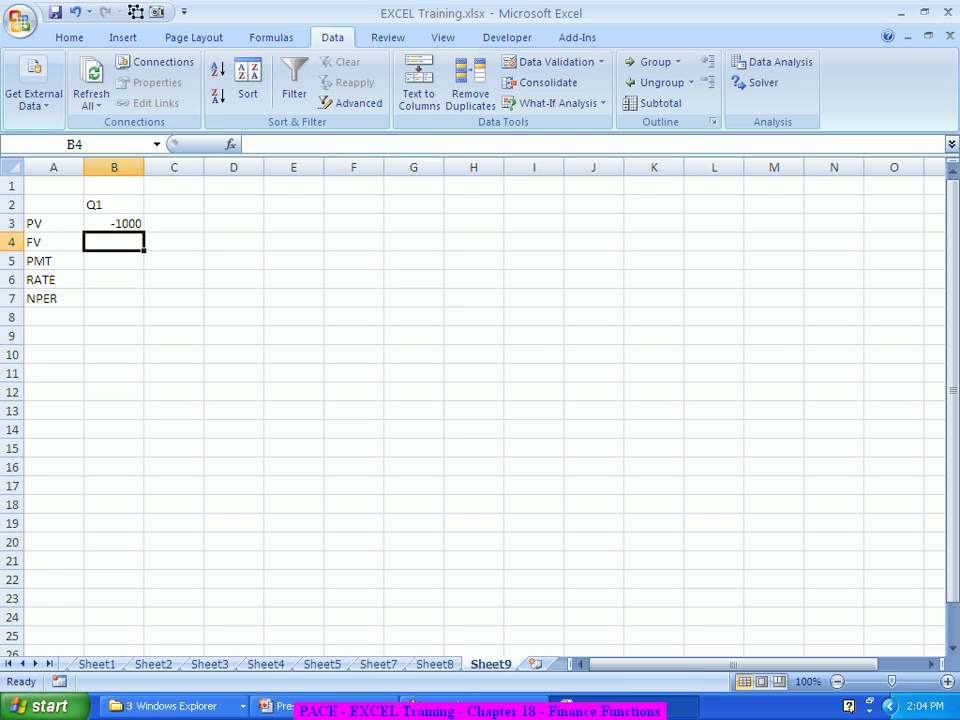
key("alt+Tab")
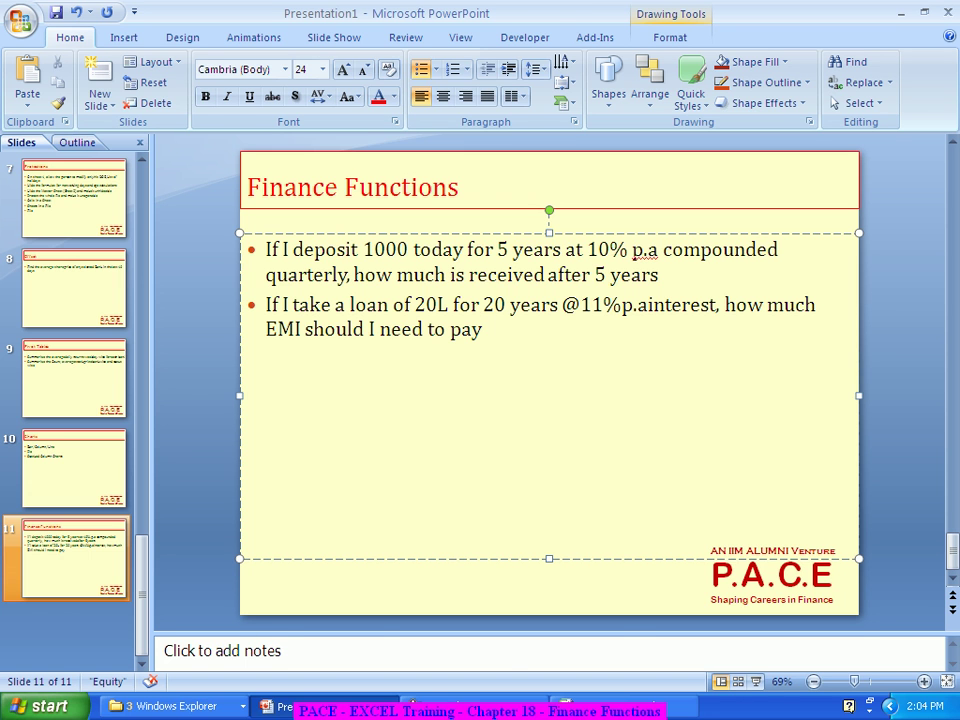
key("alt+Tab")
key("Down")
key("Down")
key("Down")
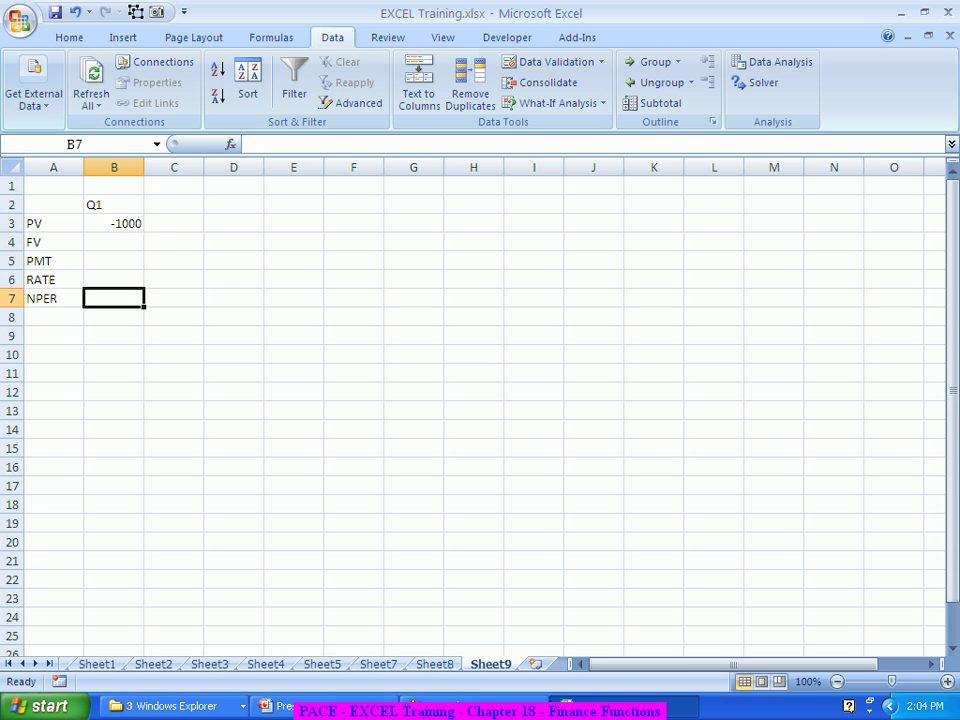
type("5")
key("Return")
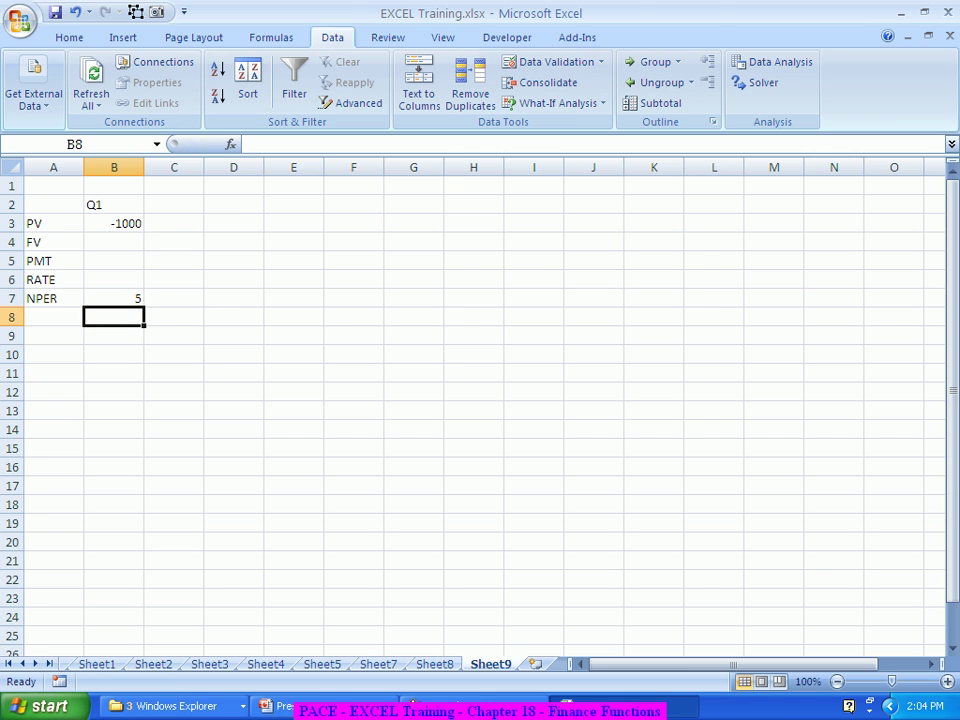
key("alt+Tab")
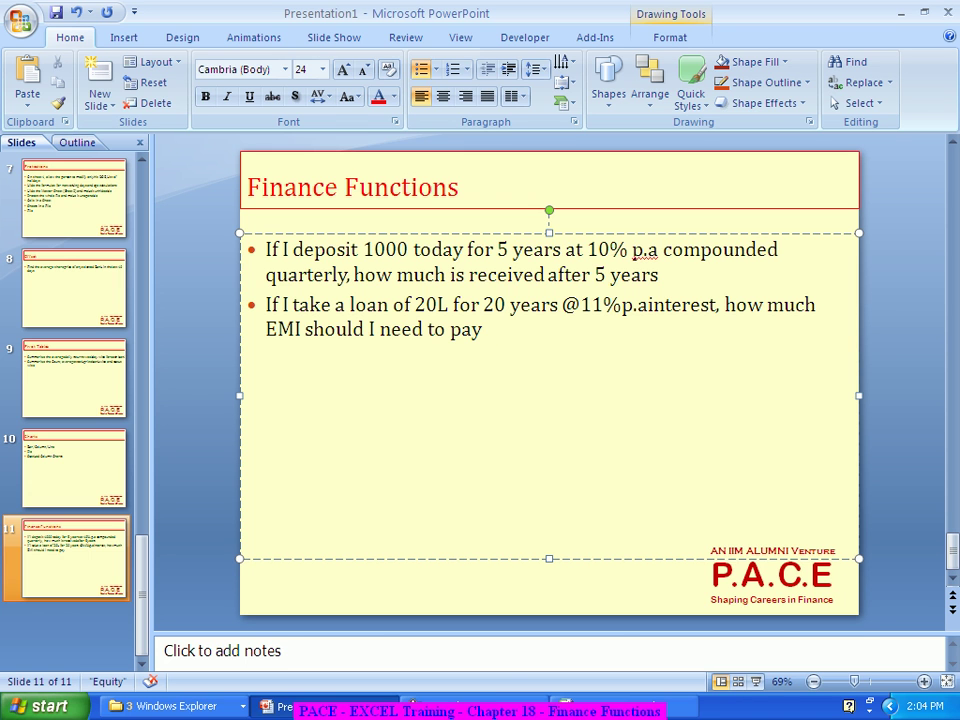
key("alt+Tab")
left_click(114, 298)
left_click(114, 279)
type("10%")
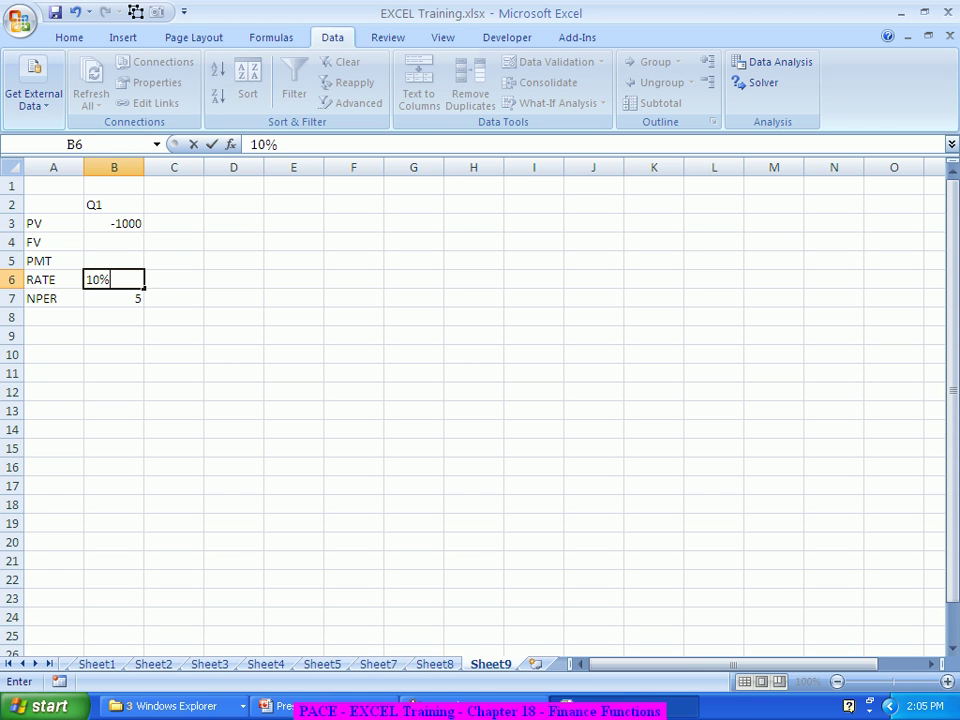
key("Return")
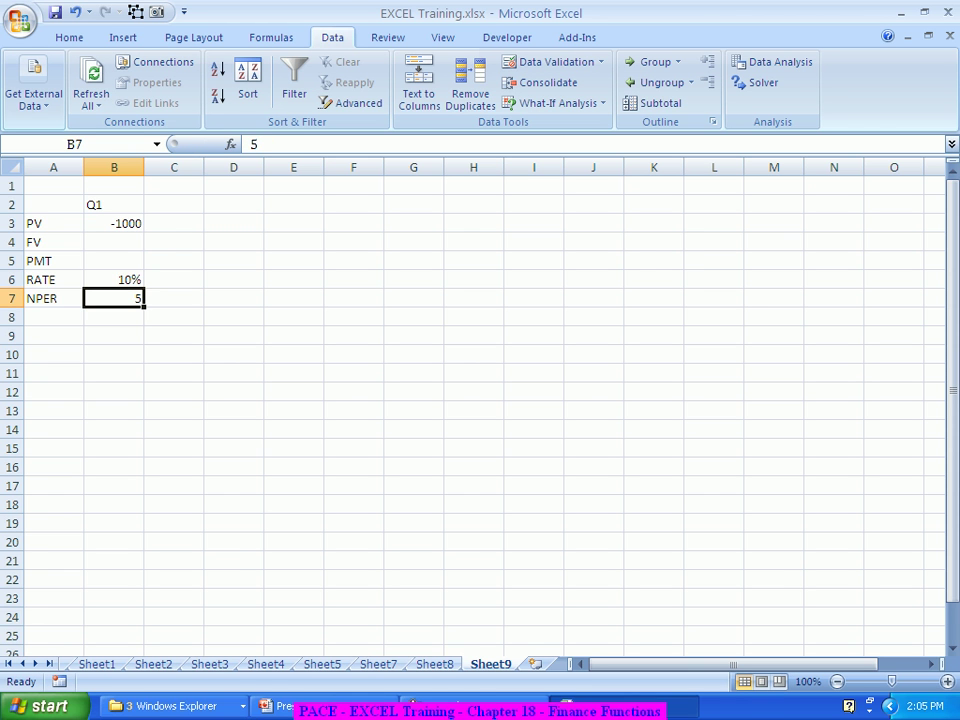
key("alt+Tab")
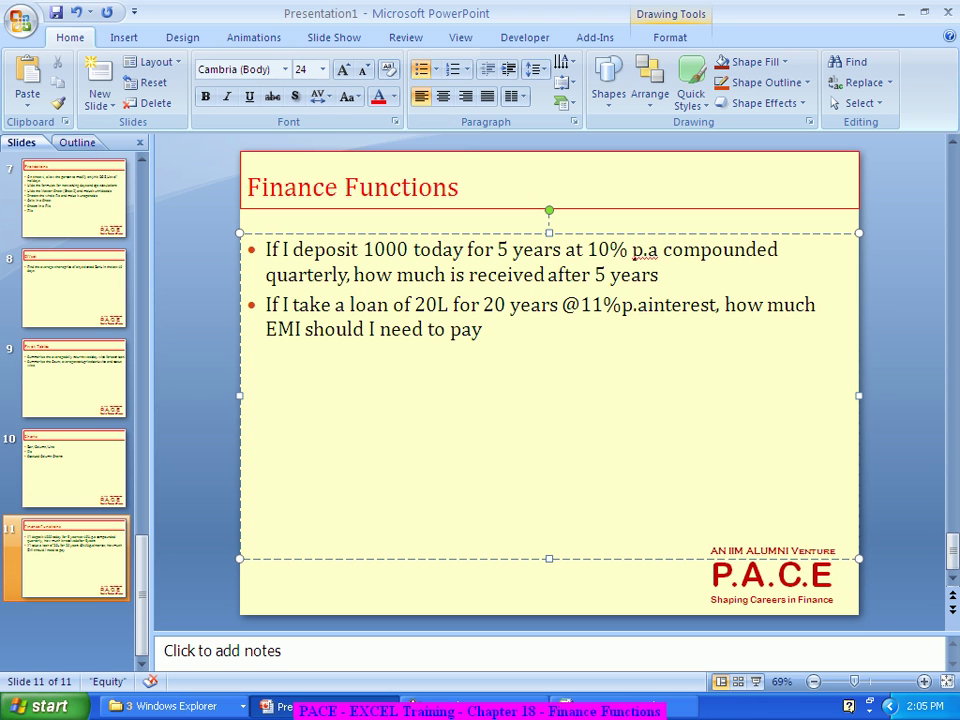
key("alt+Tab")
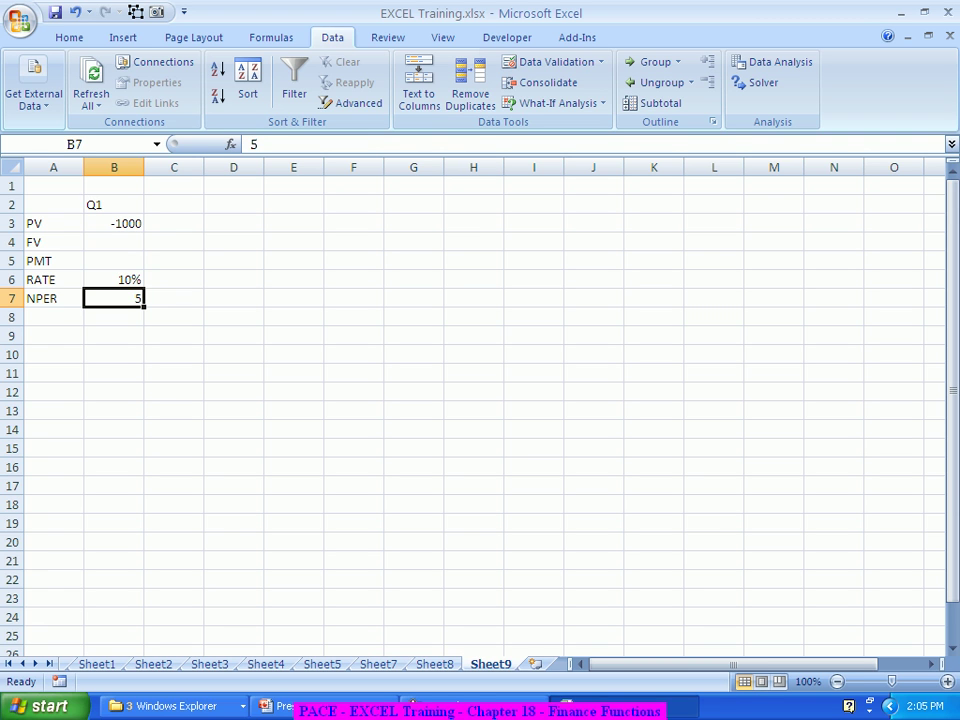
left_click(114, 279)
left_click(114, 298)
left_click(114, 279)
left_click(114, 298)
left_click(114, 279)
left_click(114, 298)
left_click(114, 279)
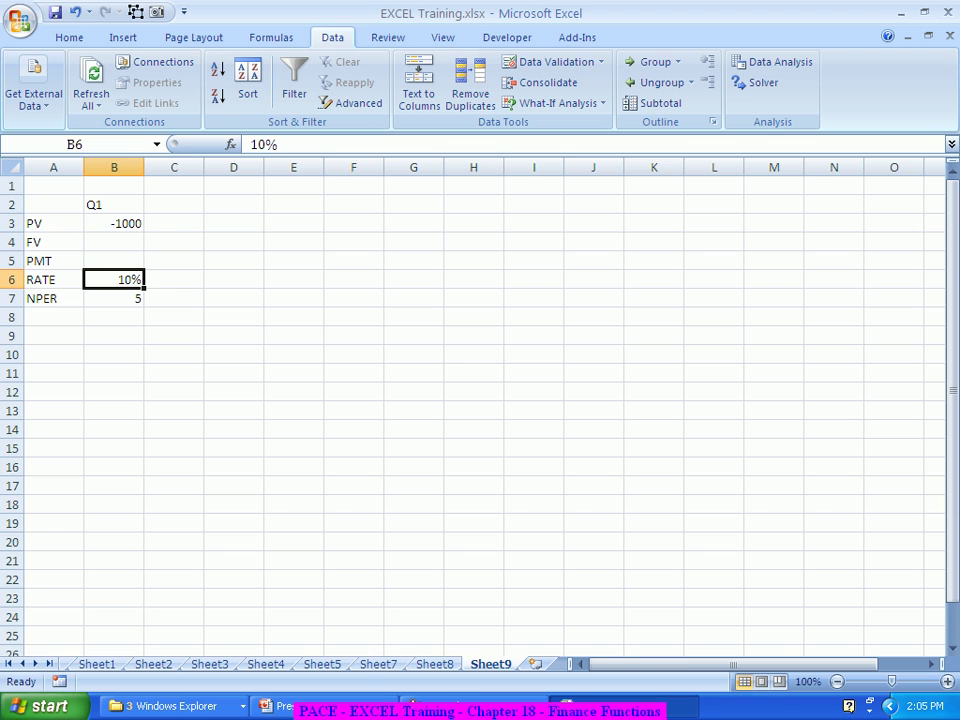
- Set the rate in B6 to 2.5 and the number of periods in B7 to 20
type("2.5")
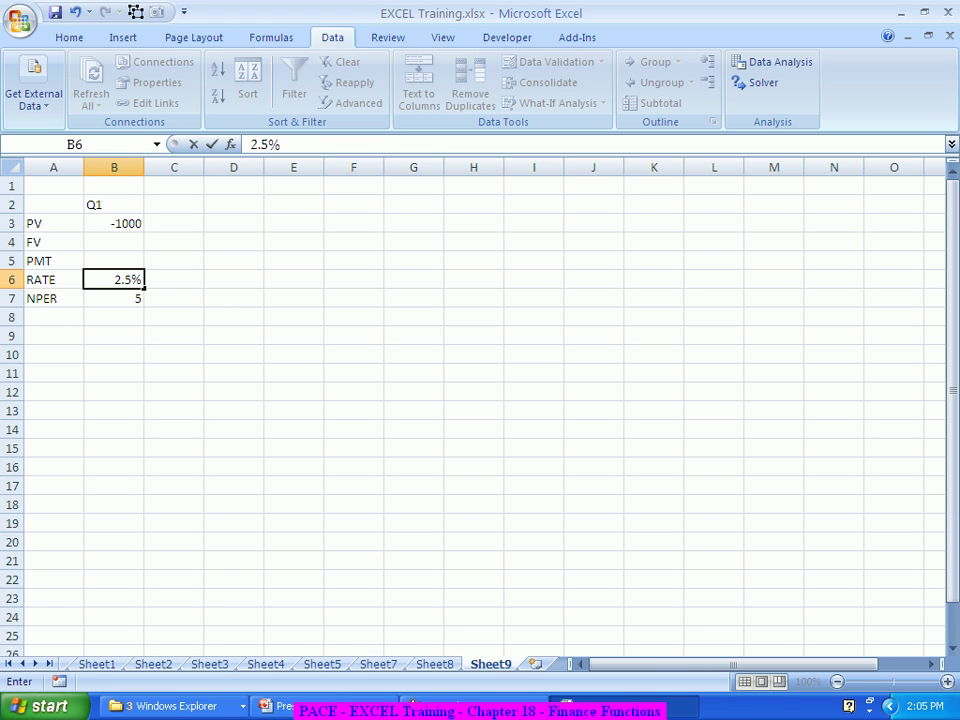
key("Return")
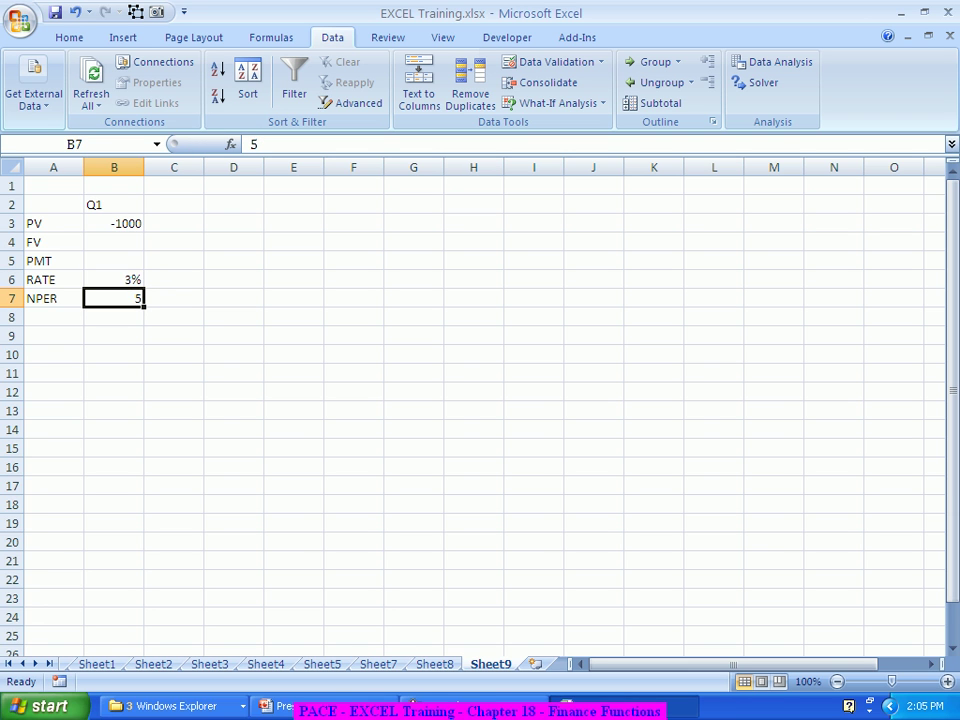
type("20")
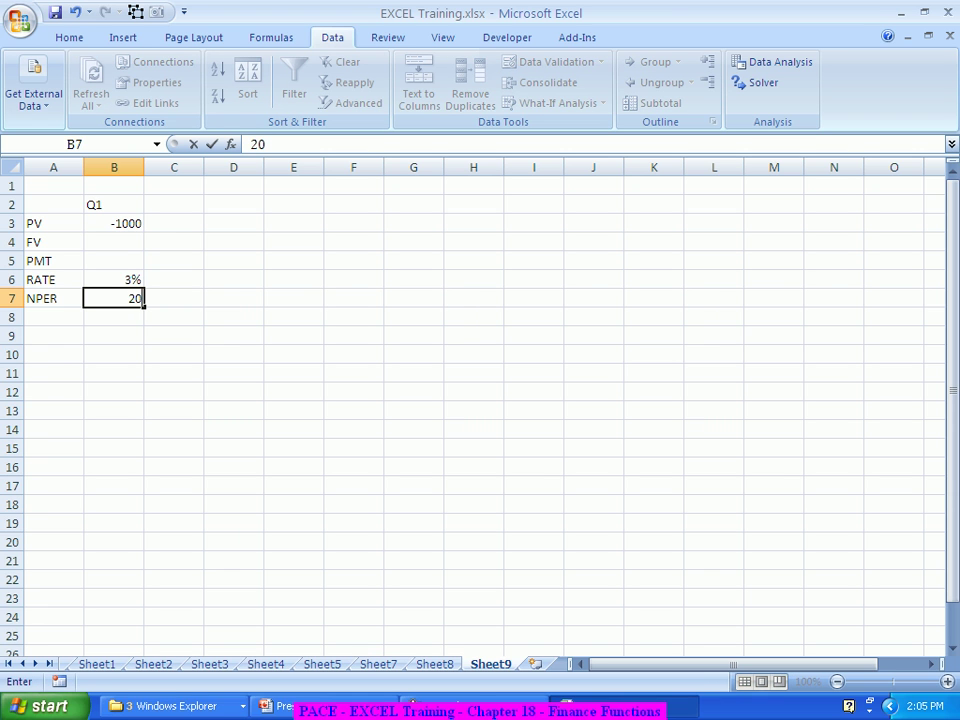
key("Return")
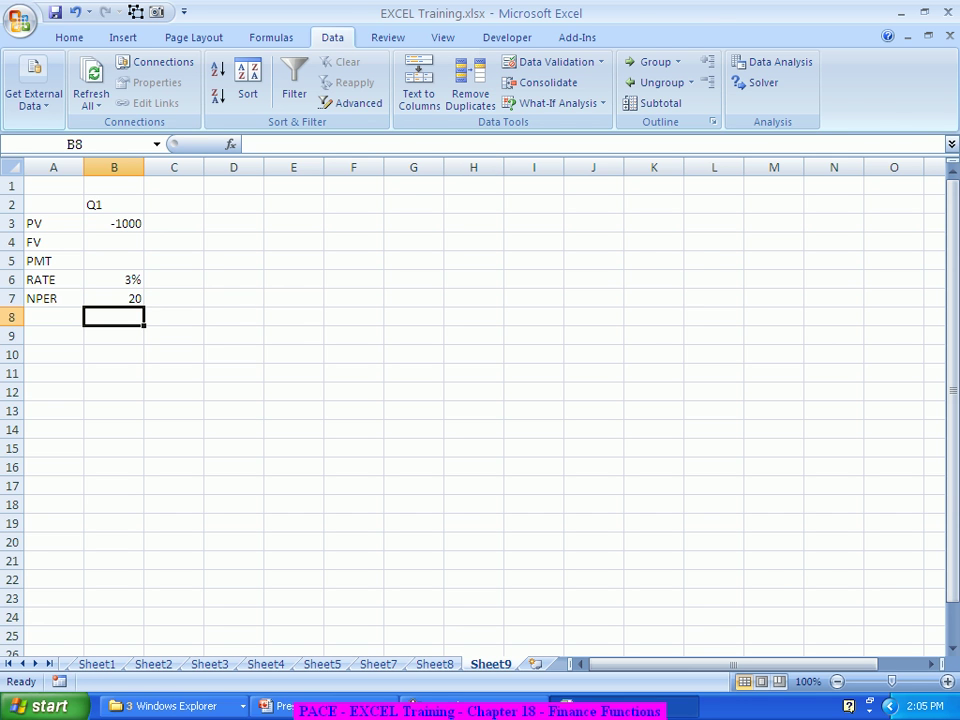
- After checking the slide, enter 0 as the PMT value in B5
key("alt+Tab")
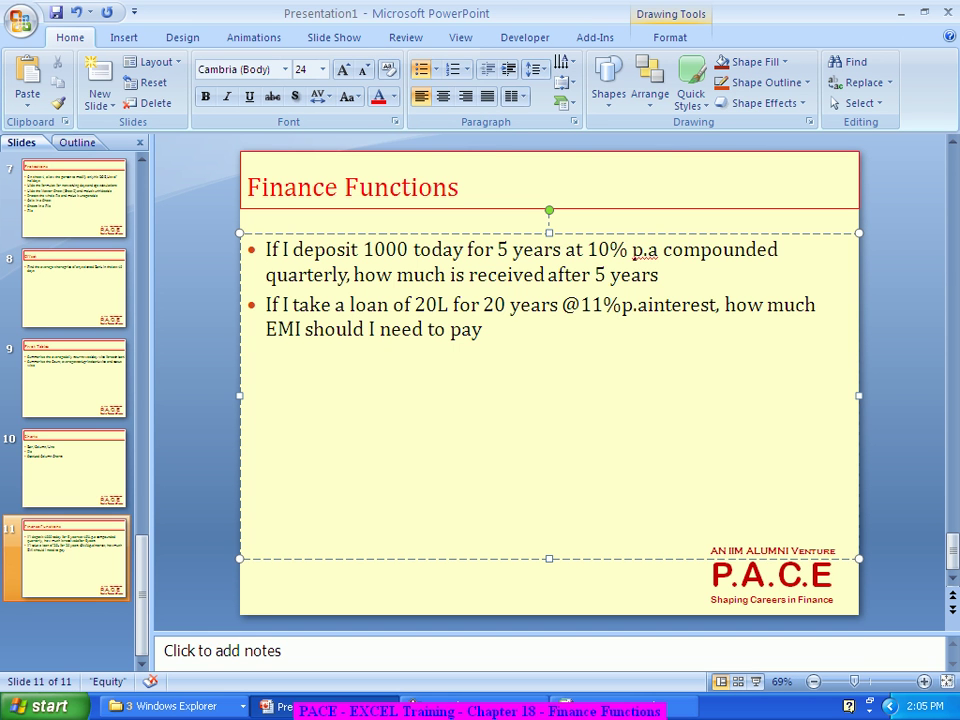
key("alt+Tab")
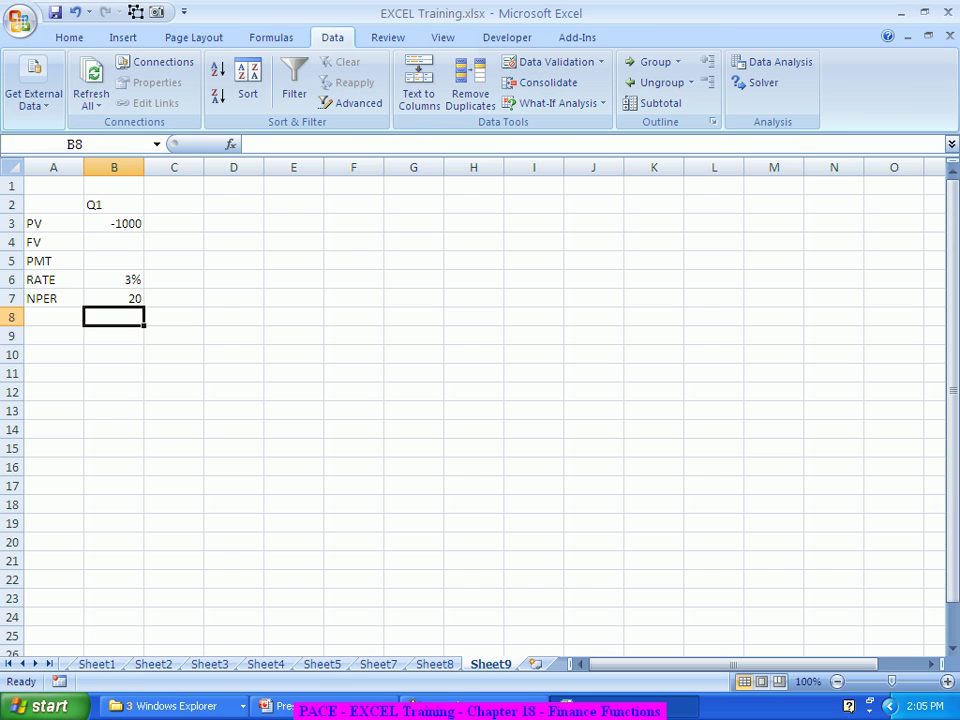
key("Up")
key("Up")
key("Up")
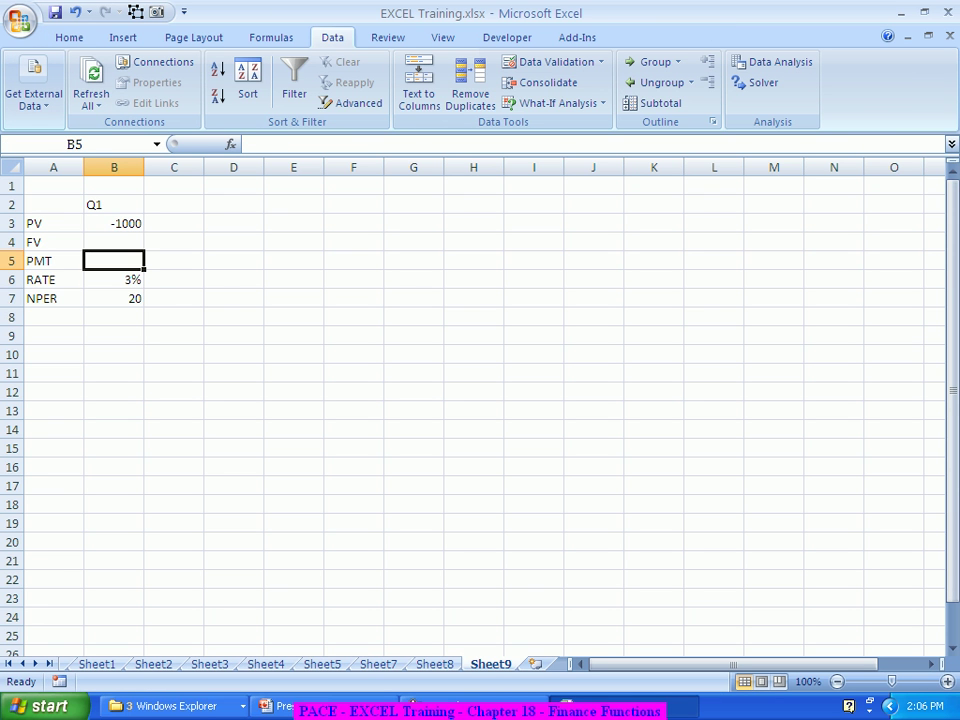
type("0")
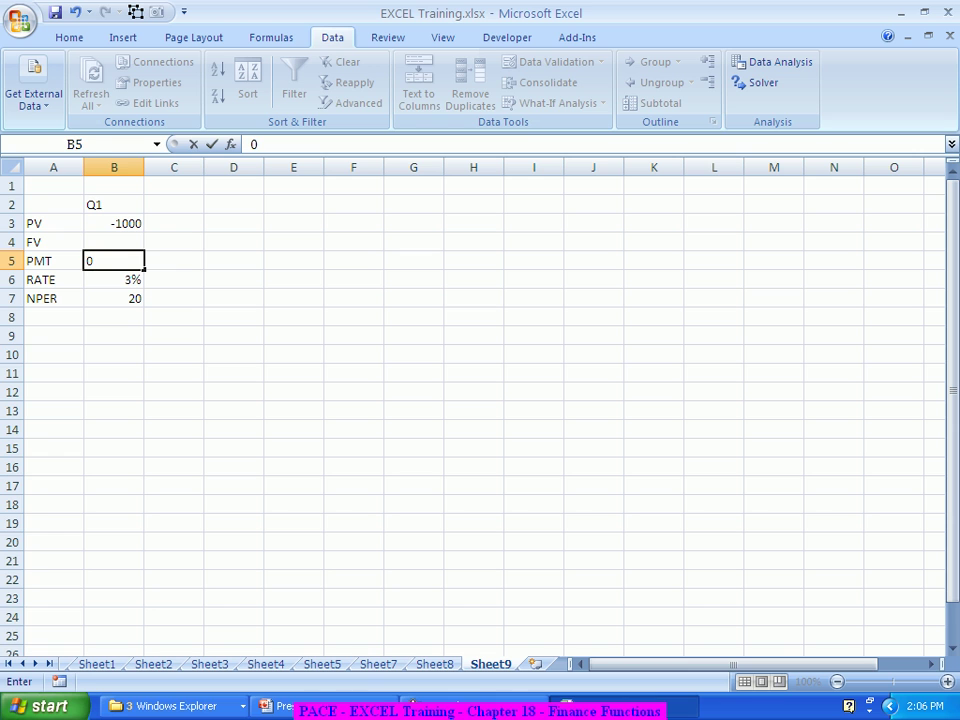
key("Tab")
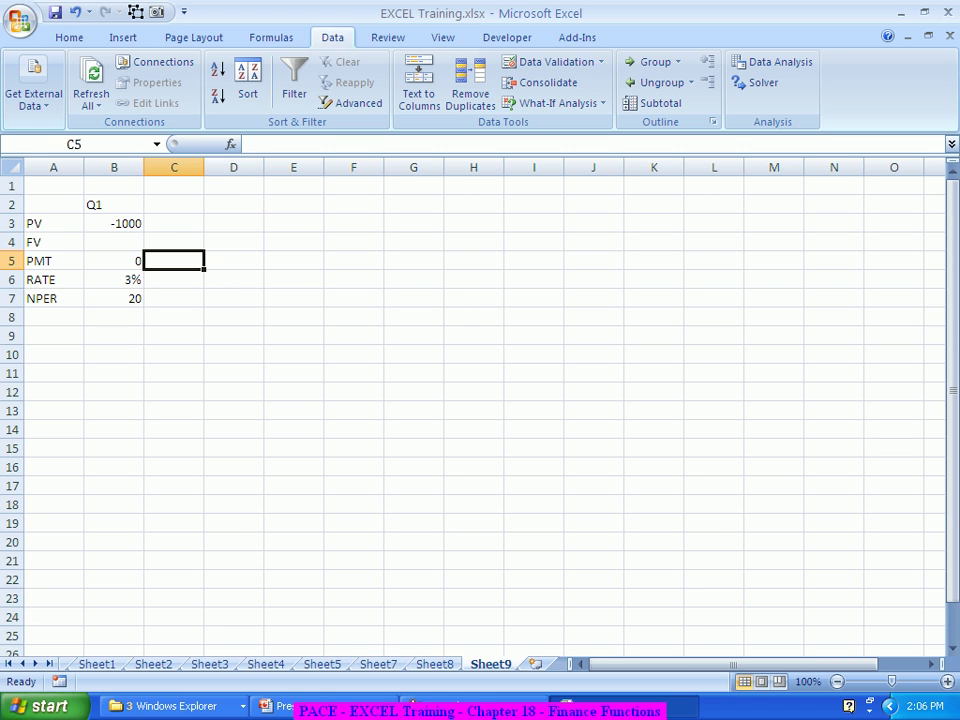
key("Left")
key("Up")
key("Up")
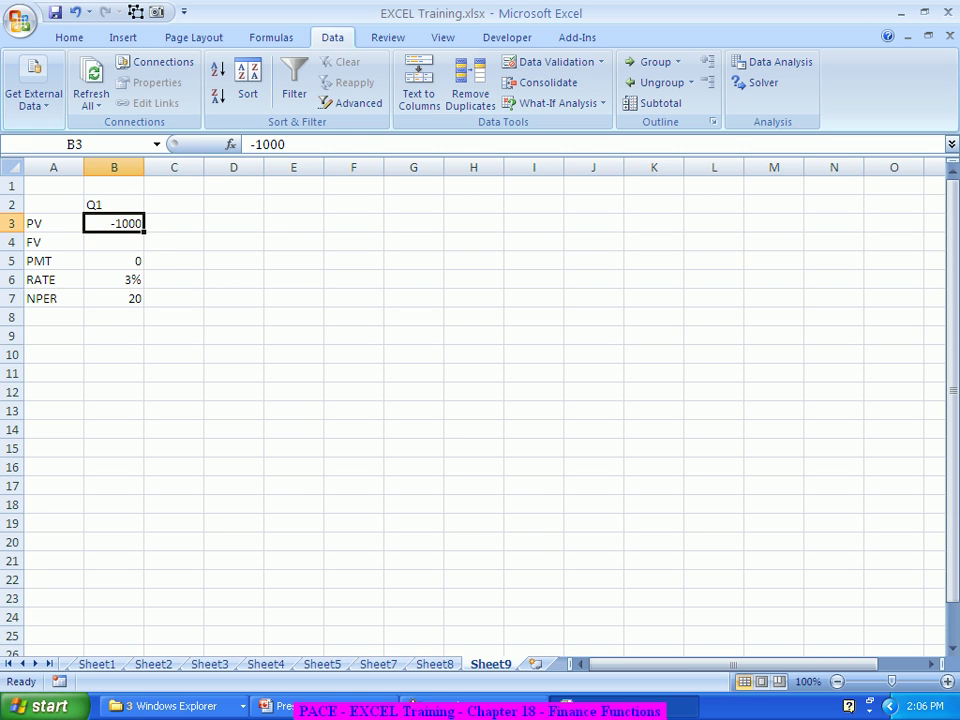
key("Down")
key("Down")
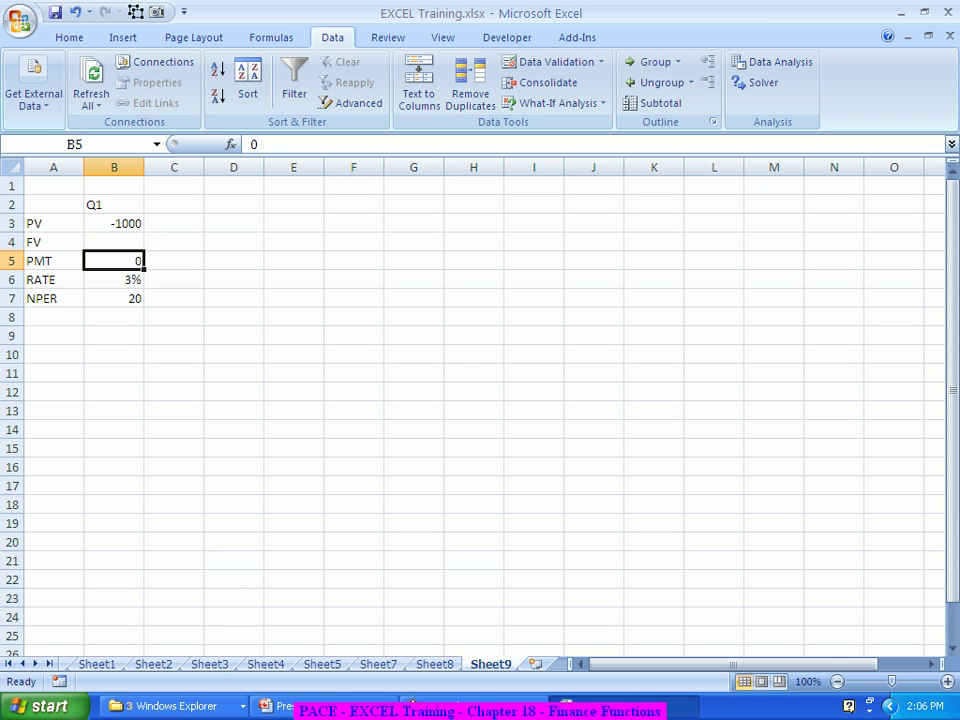
key("alt+Tab")
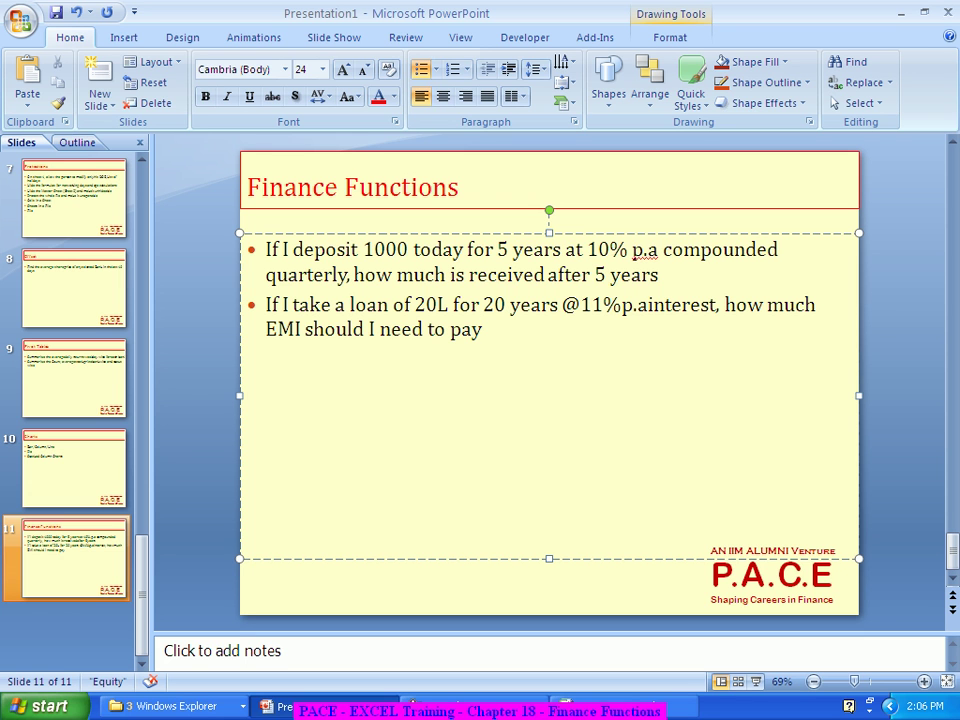
- Return from the Finance Functions slide to Sheet9 in Excel
key("alt+Tab")
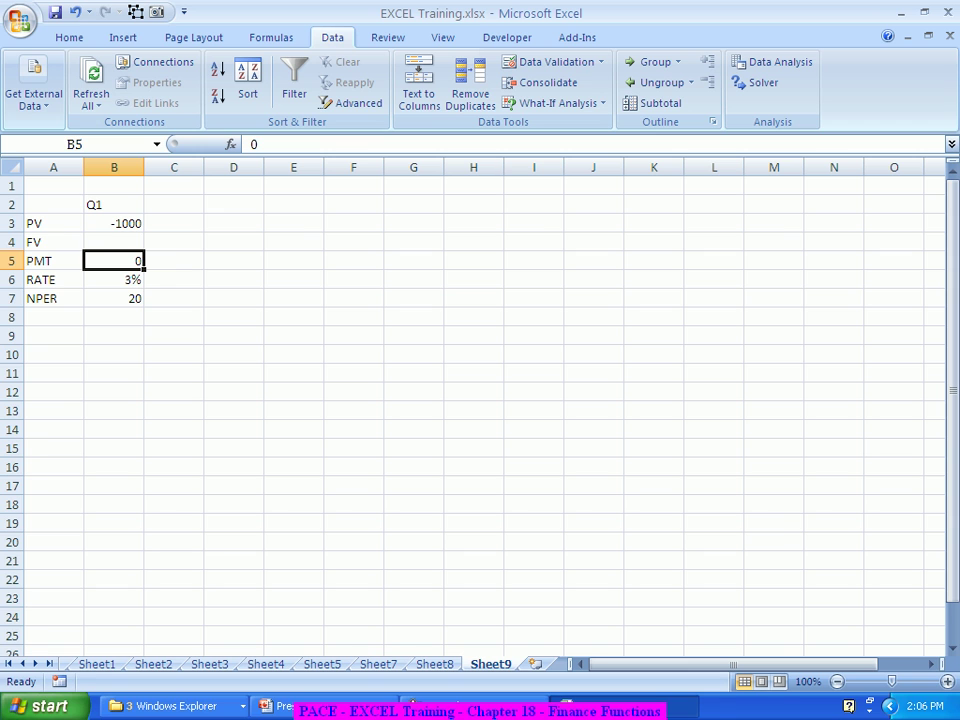
left_click(114, 223)
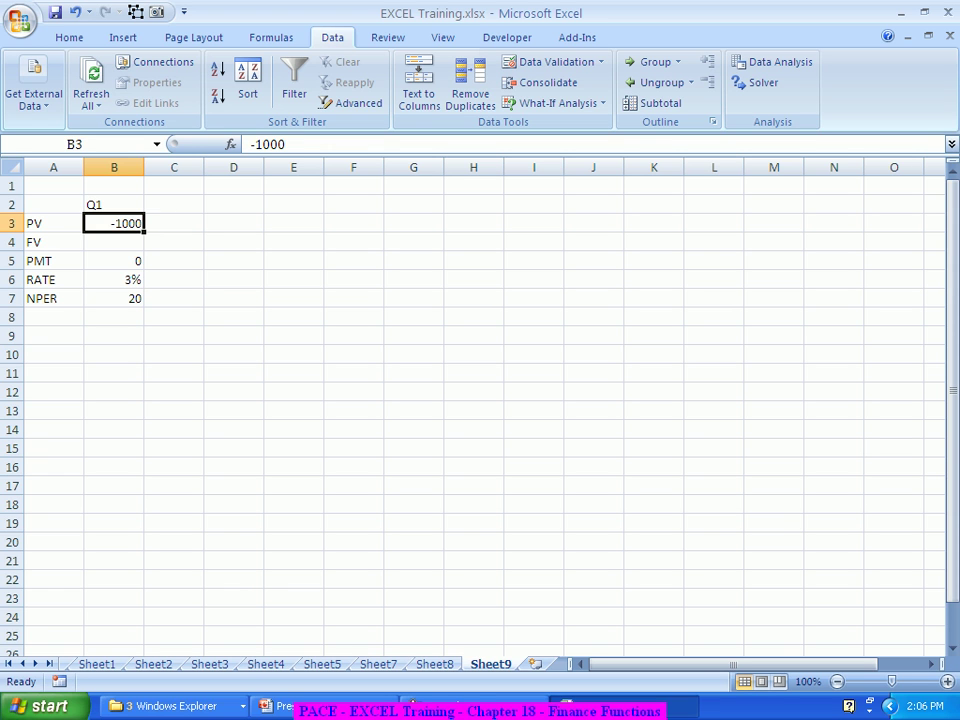
left_click(114, 242)
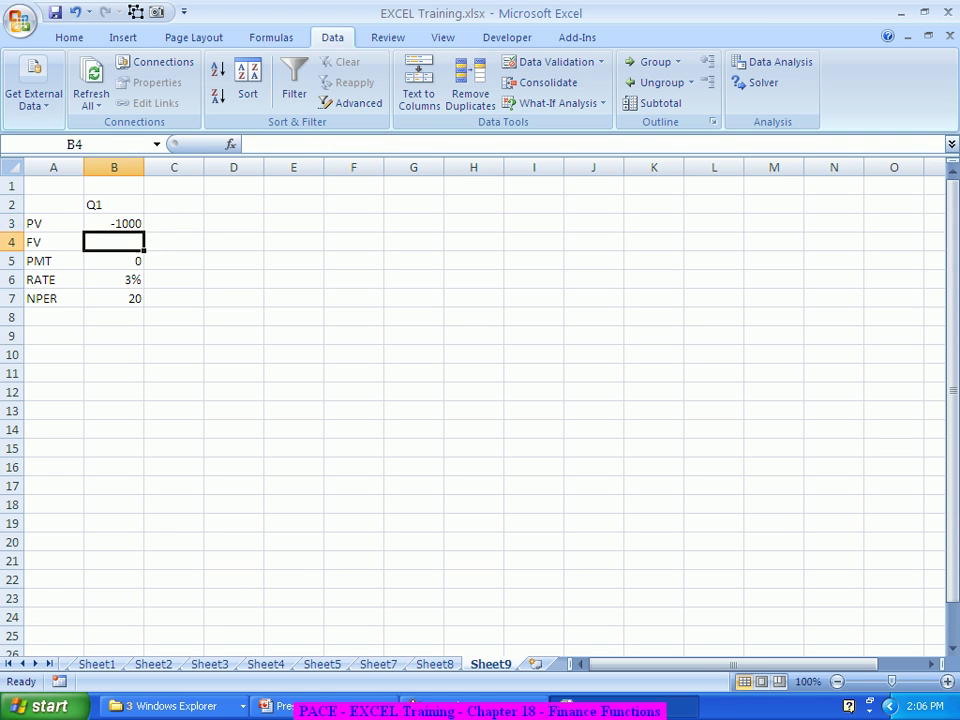
left_click(114, 261)
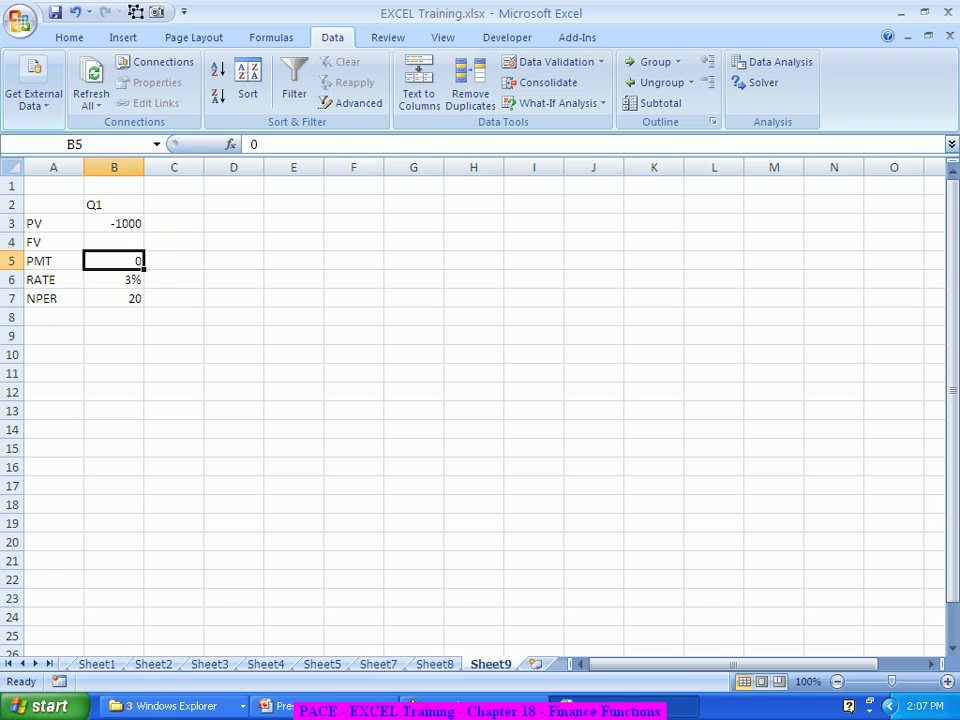
left_click(114, 242)
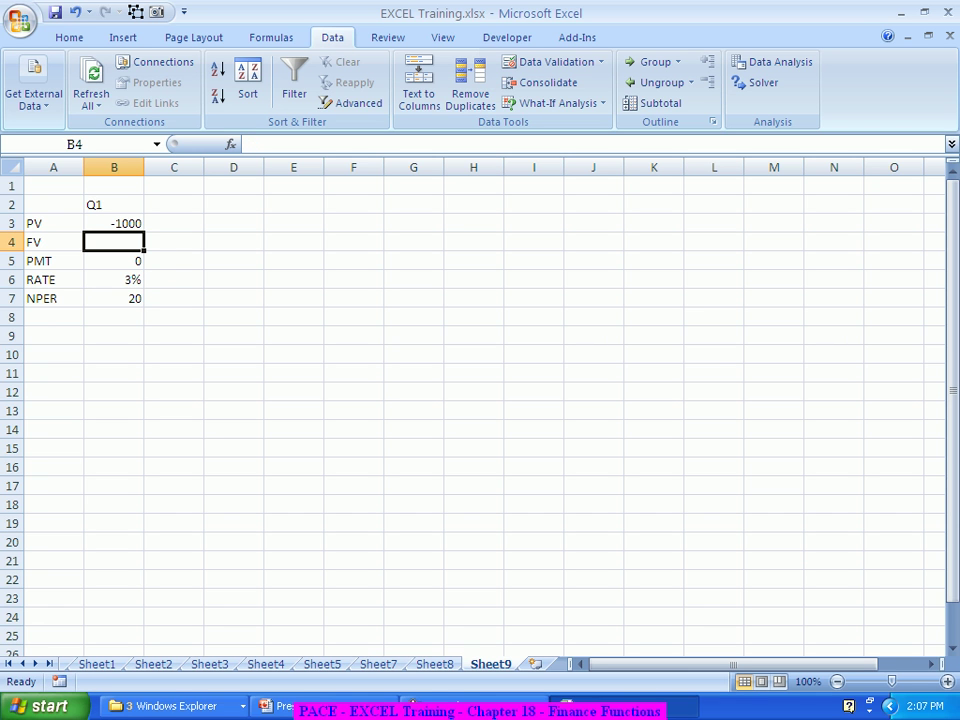
key("alt+Tab")
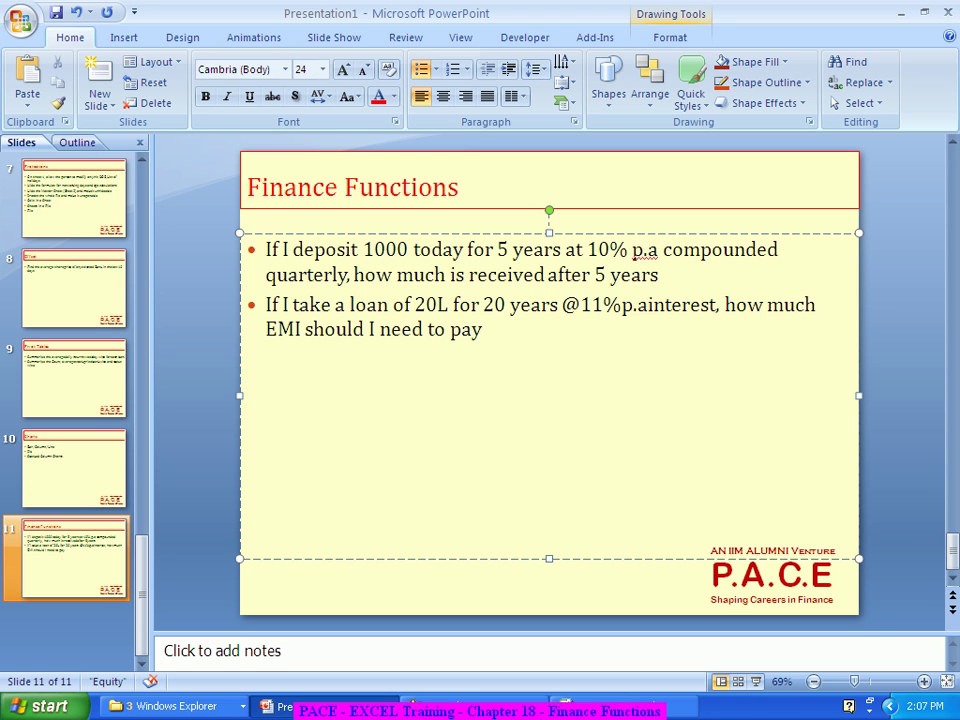
- Leave slide 11 and go back to Sheet9 of the EXCEL Training workbook
key("alt+Tab")
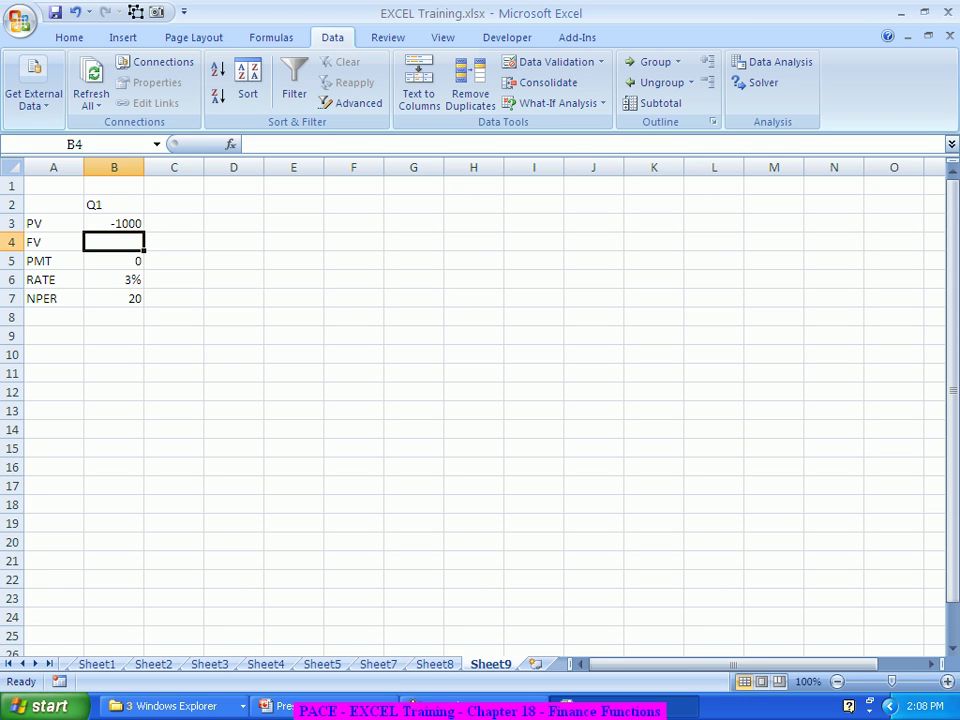
- Start an FV formula in B4 with guided argument entry
left_click(114, 223)
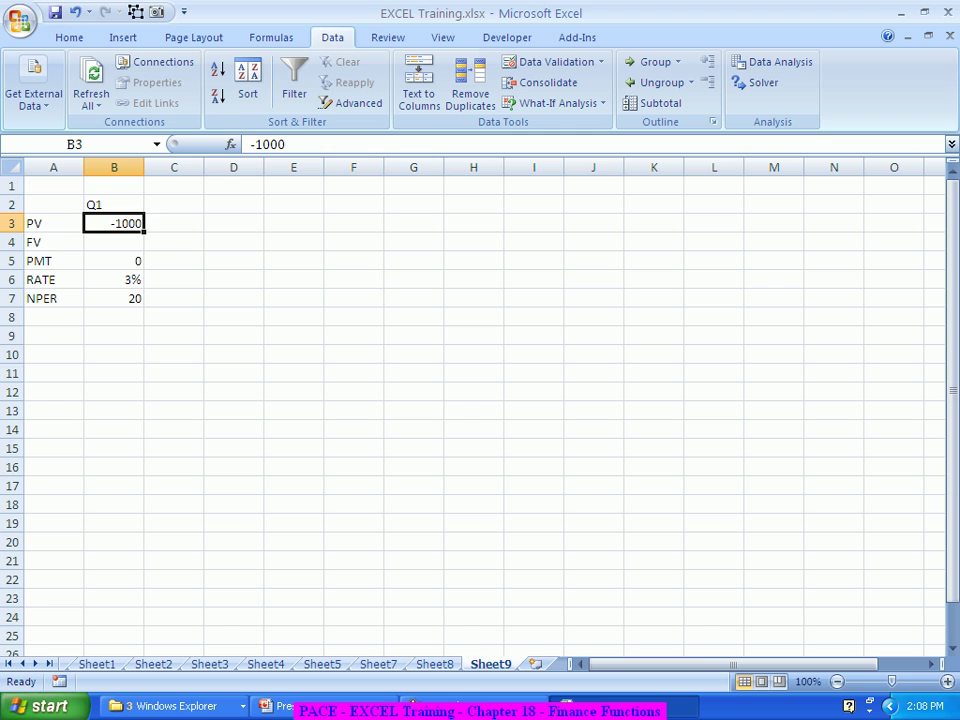
left_click(114, 242)
type("=fv")
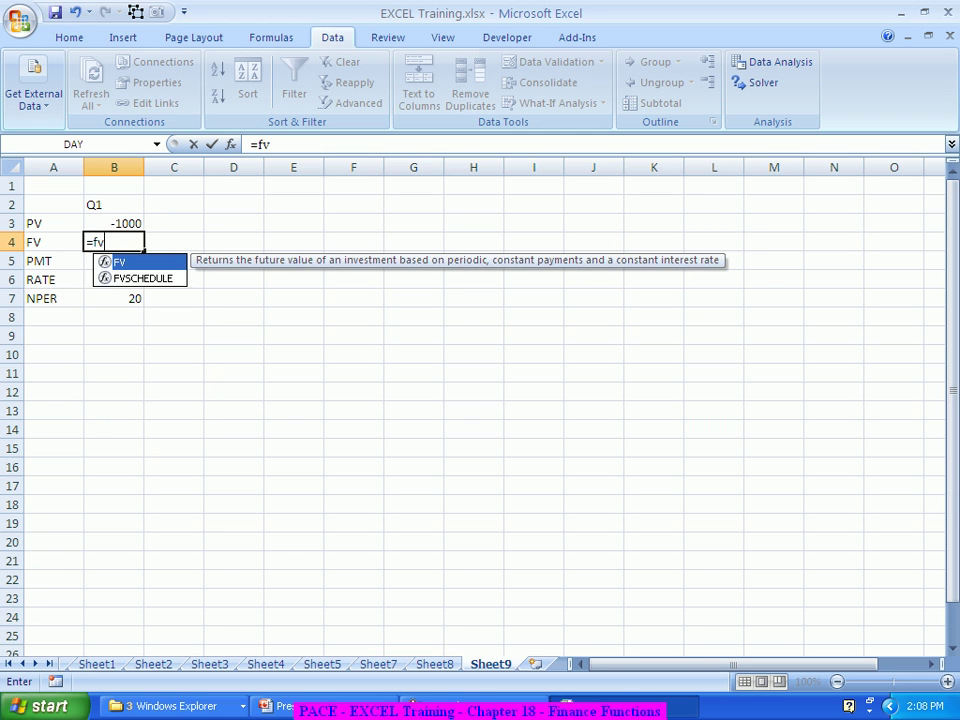
key("Tab")
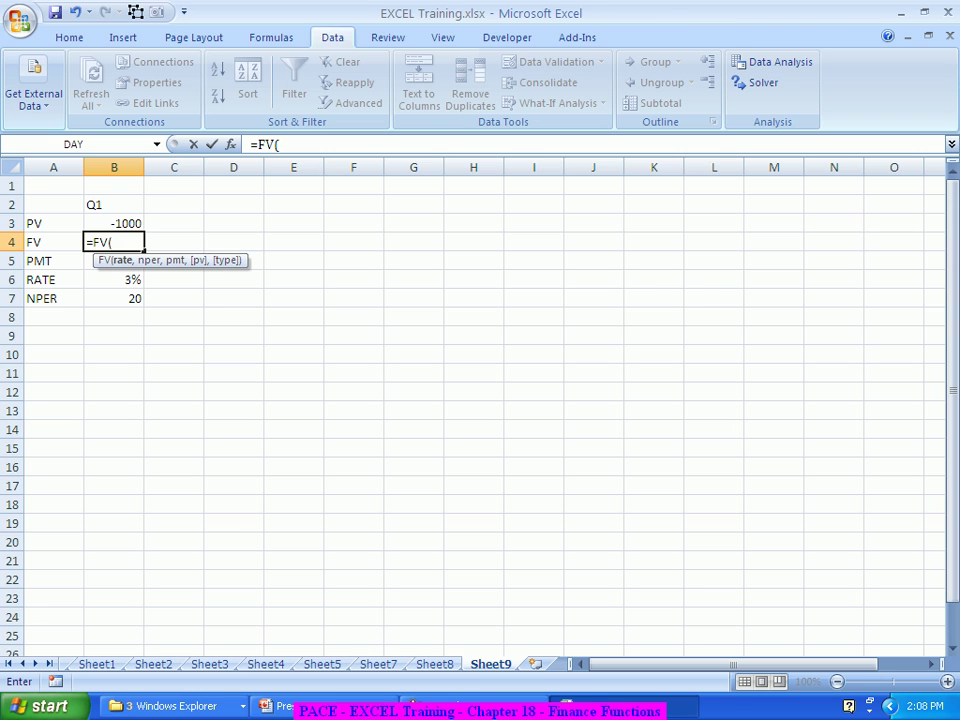
key("ctrl+a")
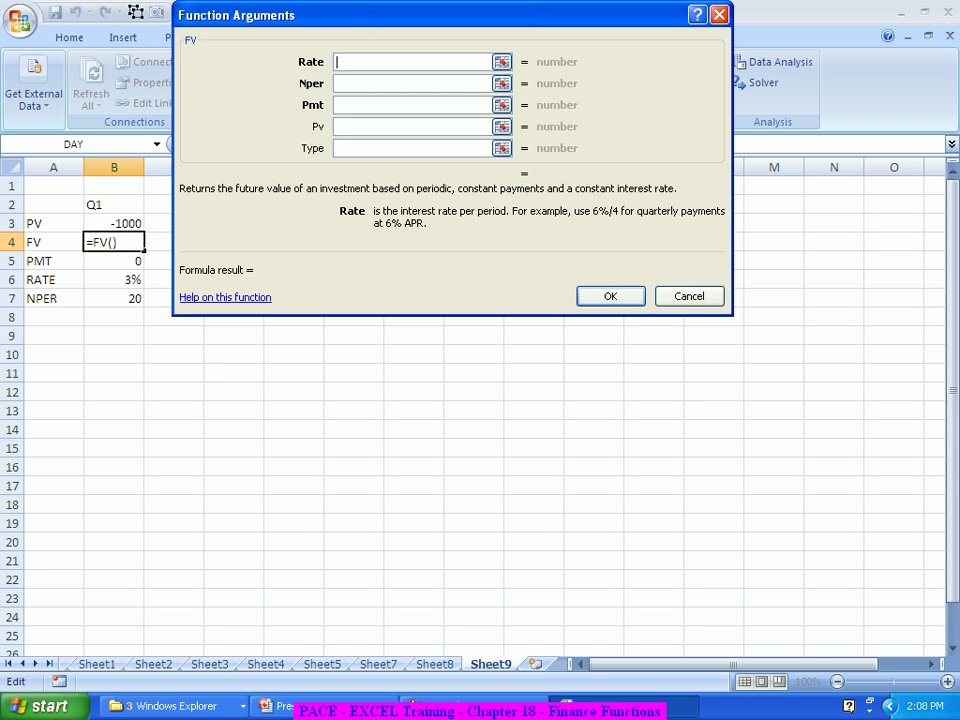
- Fill the FV arguments with B6, B7, B5 and B3, returning $1,638.62
left_click(114, 279)
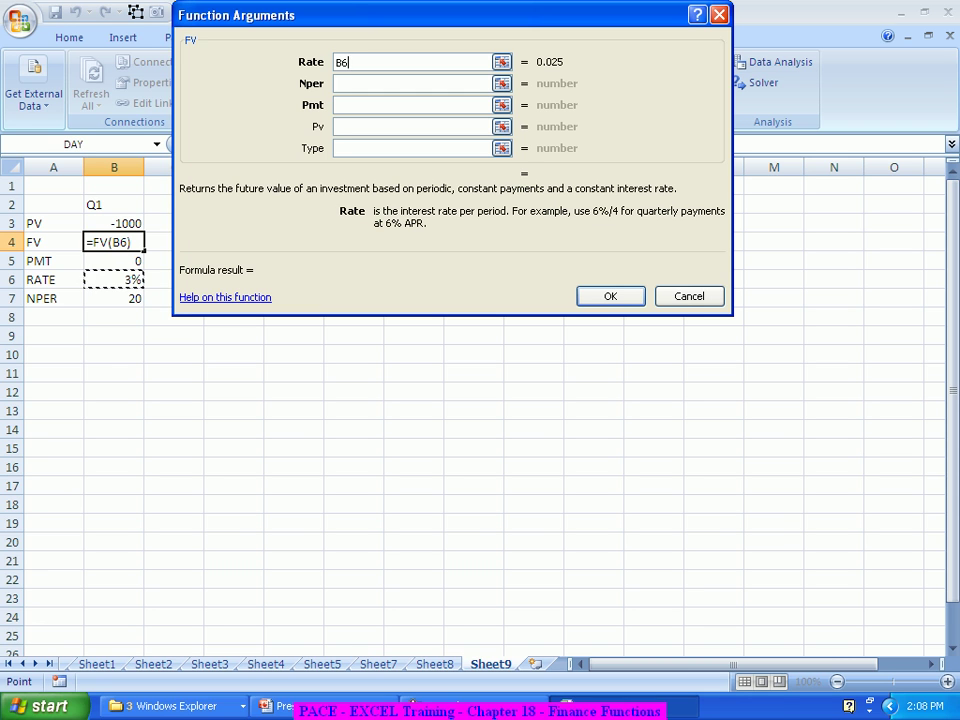
key("Tab")
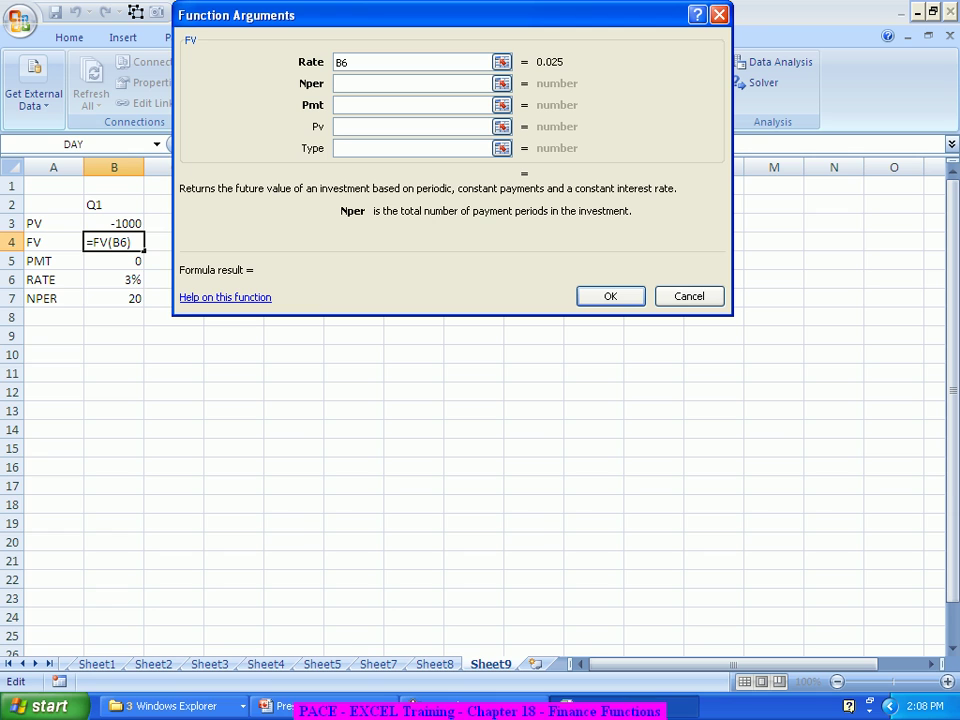
left_click(114, 298)
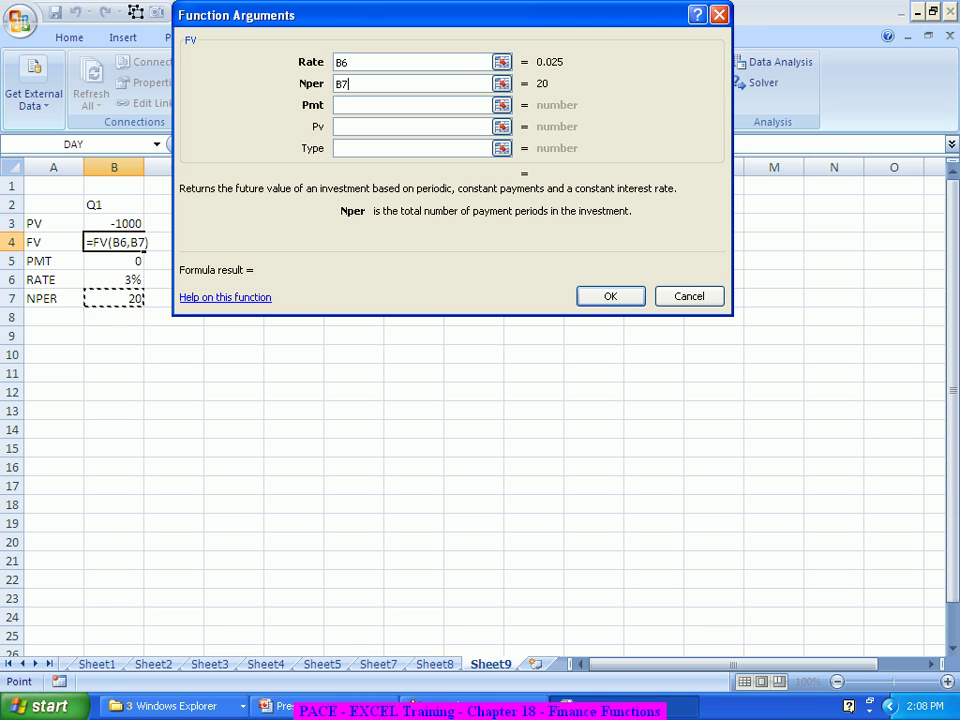
key("Tab")
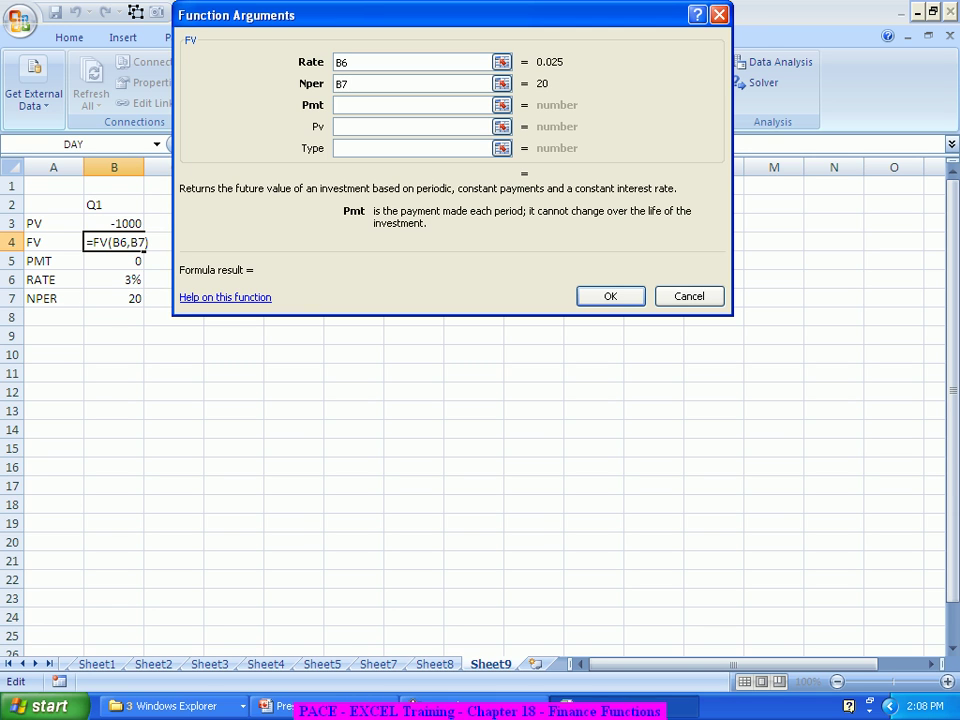
left_click(114, 261)
key("Tab")
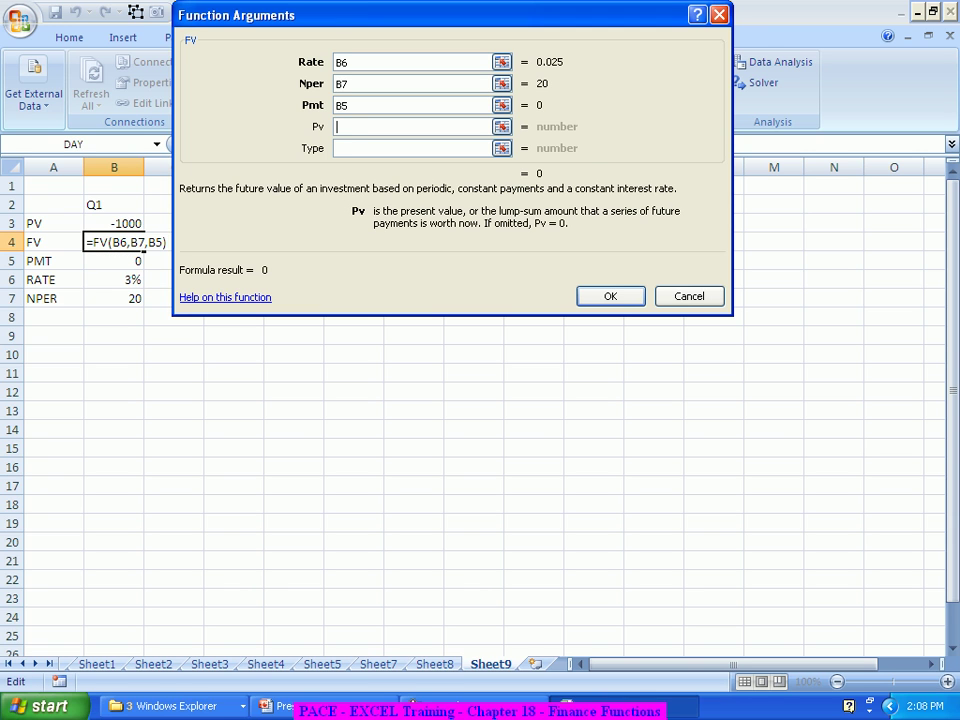
left_click(114, 223)
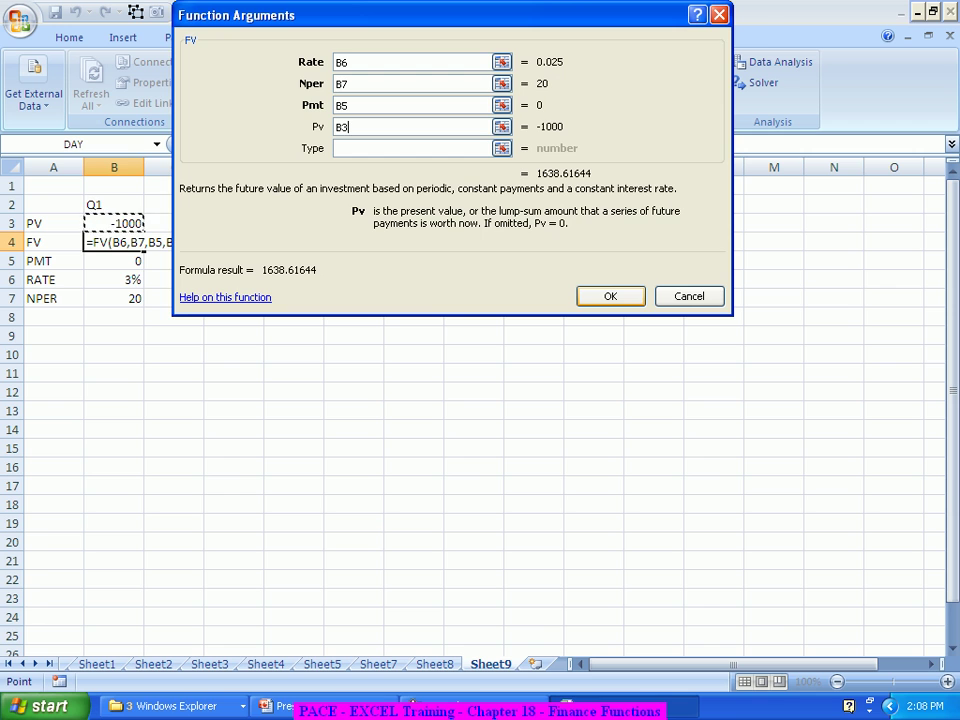
key("Return")
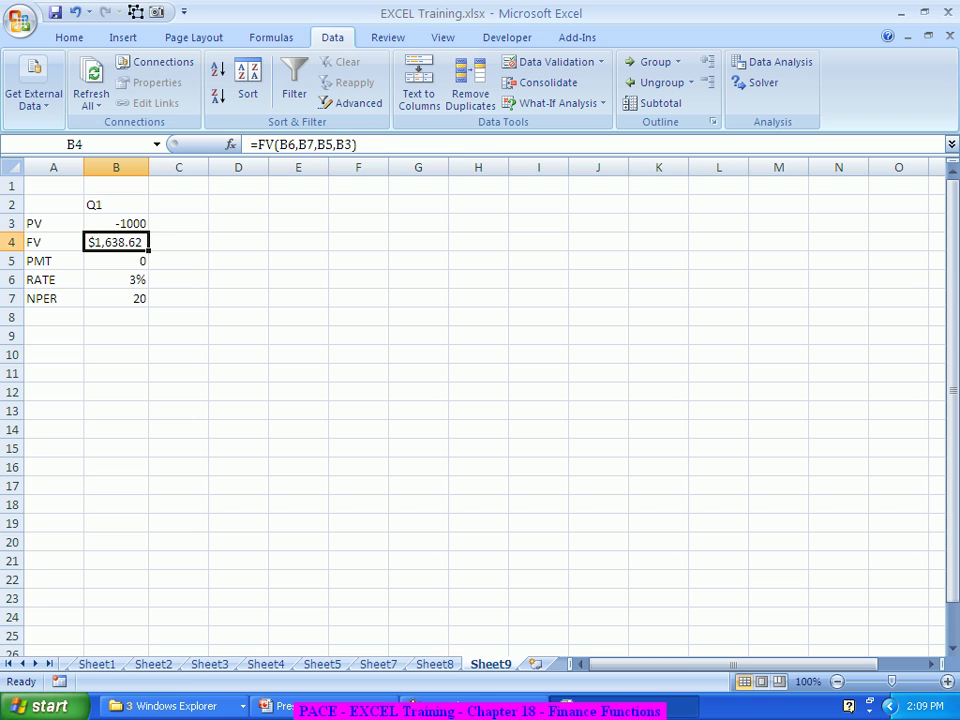
- Record the future value 1638.62 in I5
left_click(538, 260)
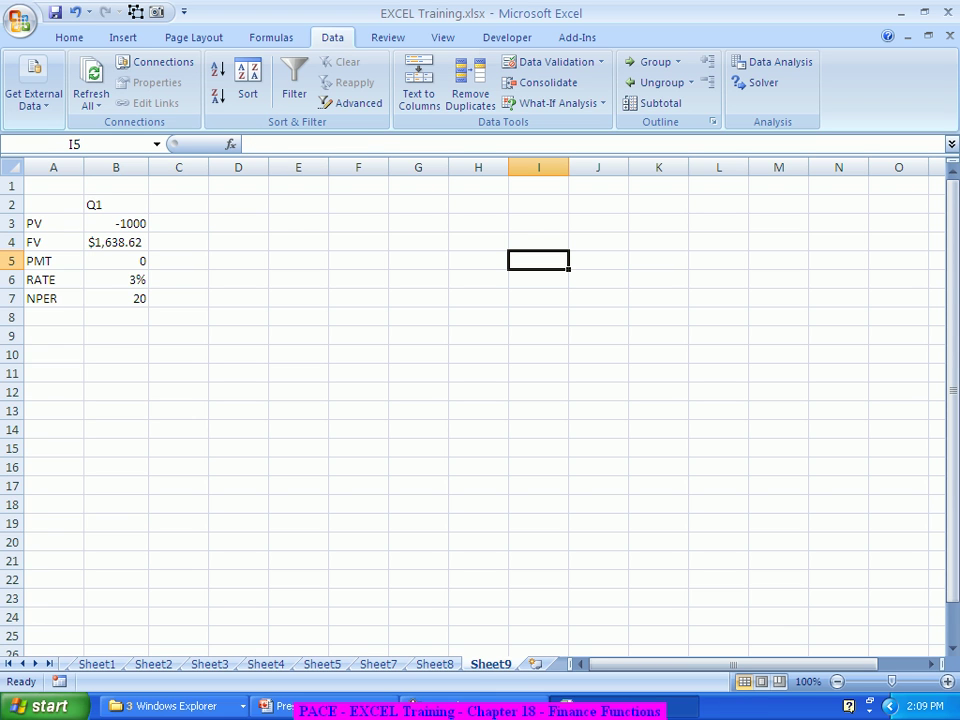
type("1638.")
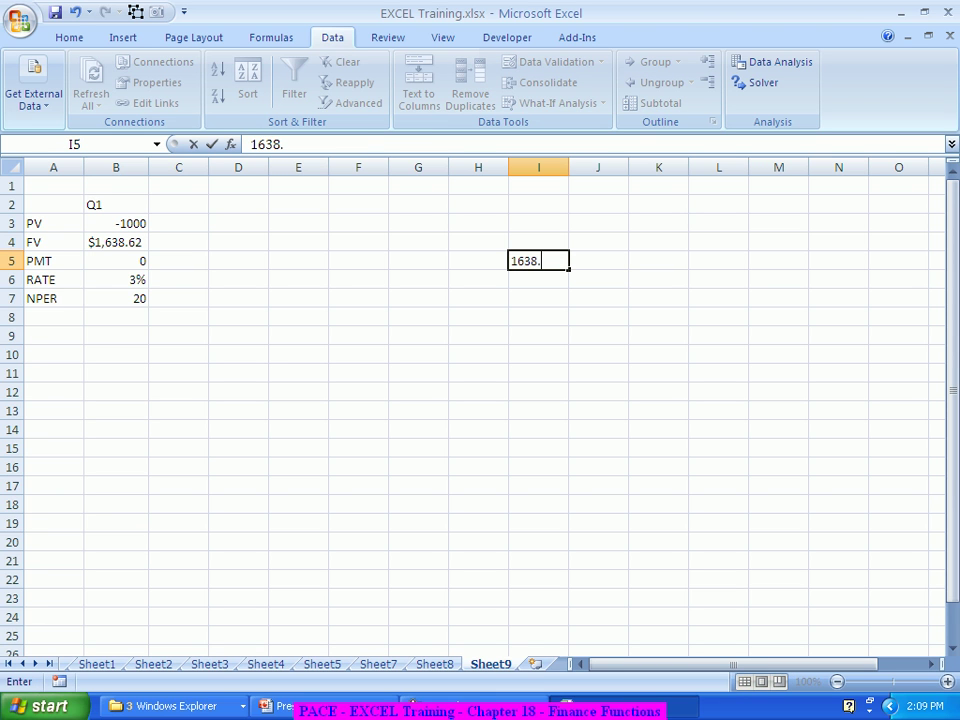
type("62")
key("Return")
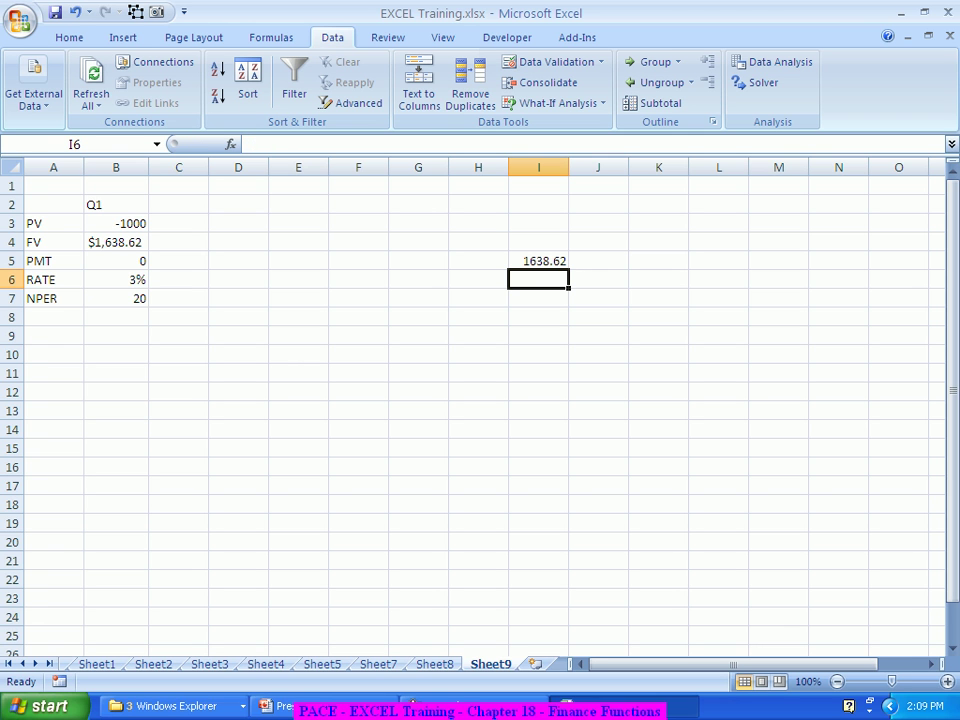
- Change the rate in B6 to 10 and the periods in B7 to 5
left_click_drag(116, 280, 116, 298)
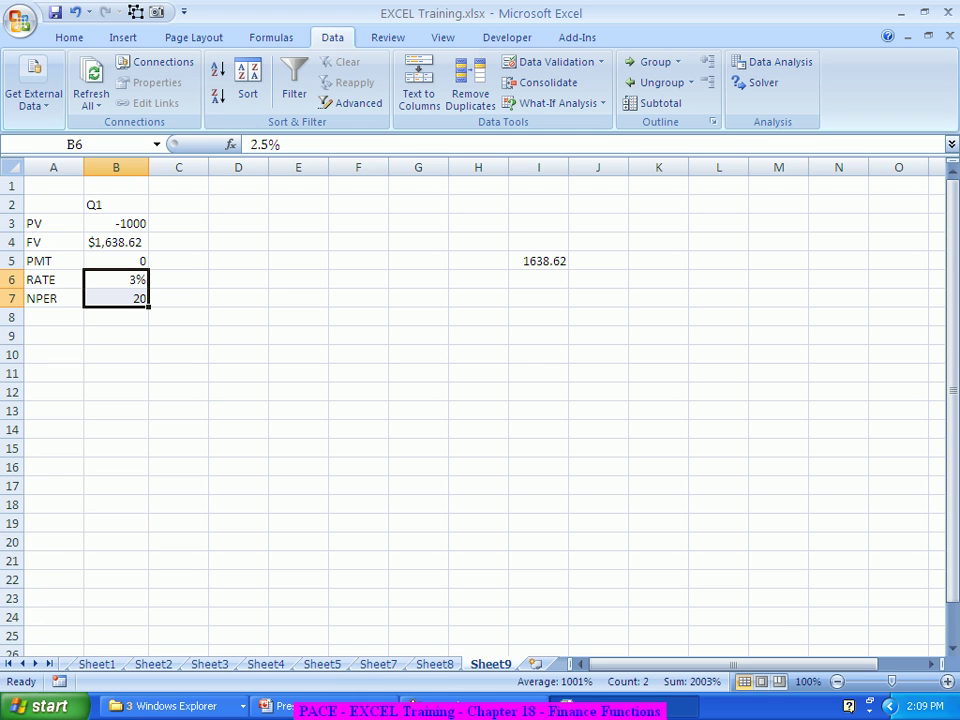
left_click(116, 279)
type("10")
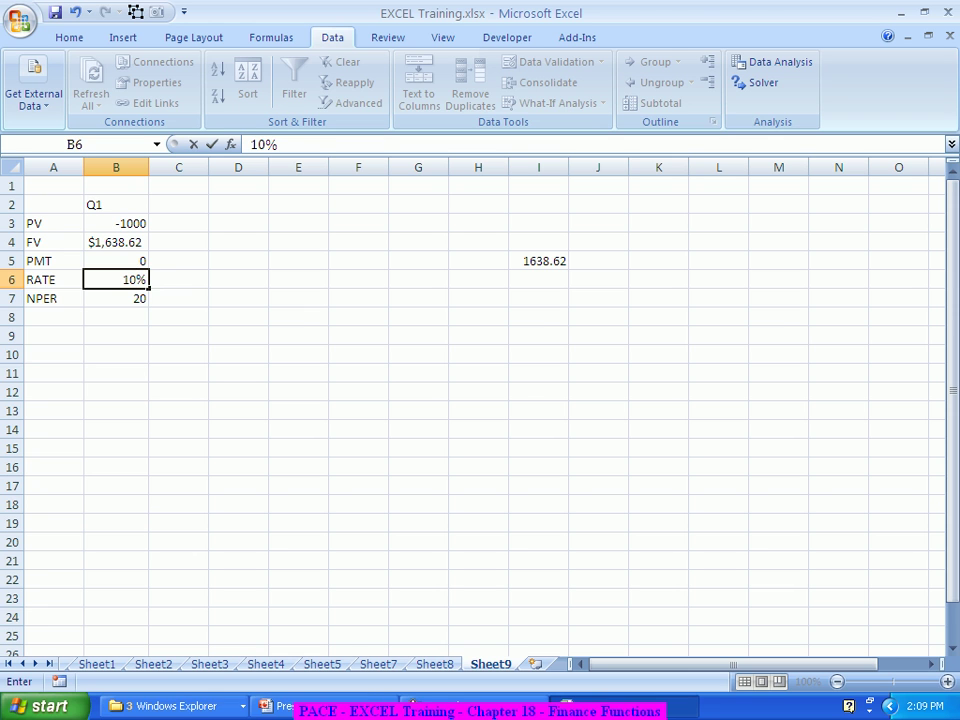
key("Return")
type("5")
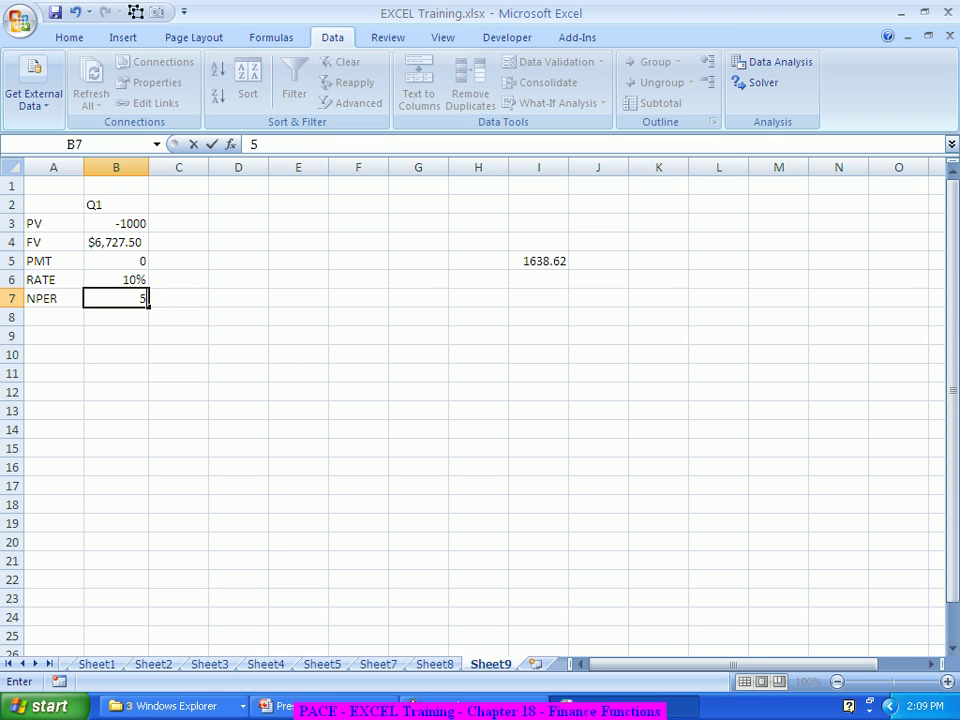
key("Return")
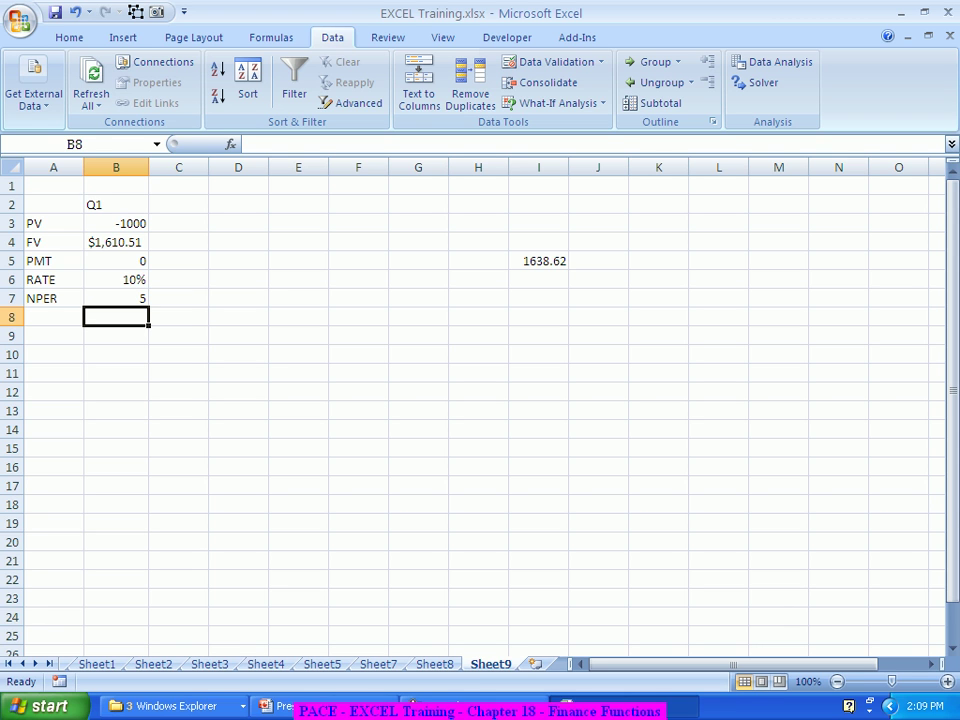
- Record the new future value 1610.51 in I6
left_click(538, 298)
left_click(538, 279)
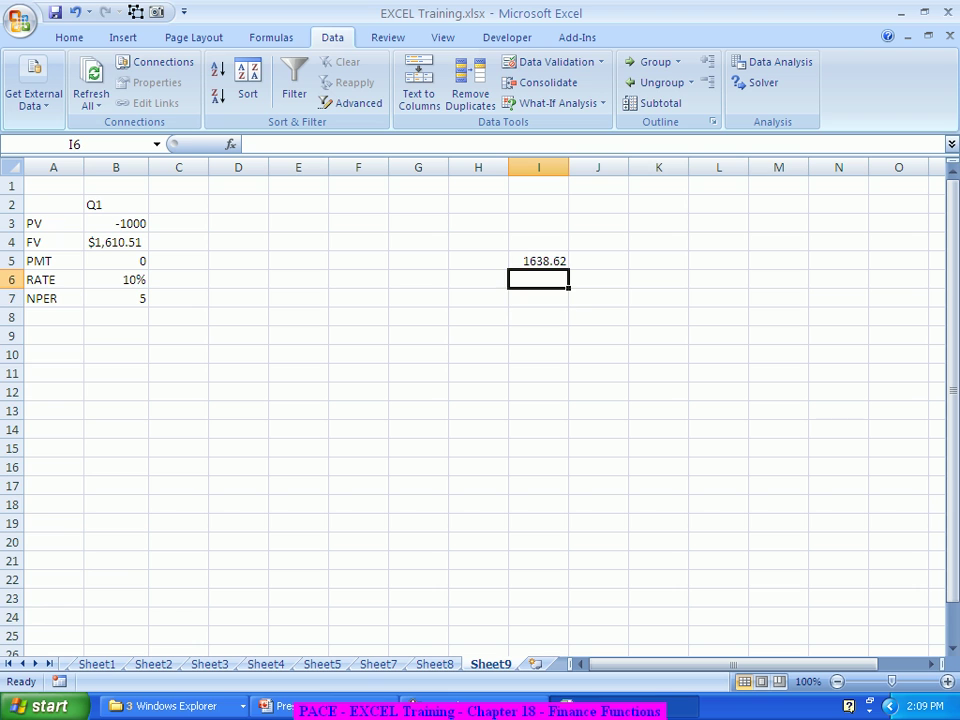
type("1610.51")
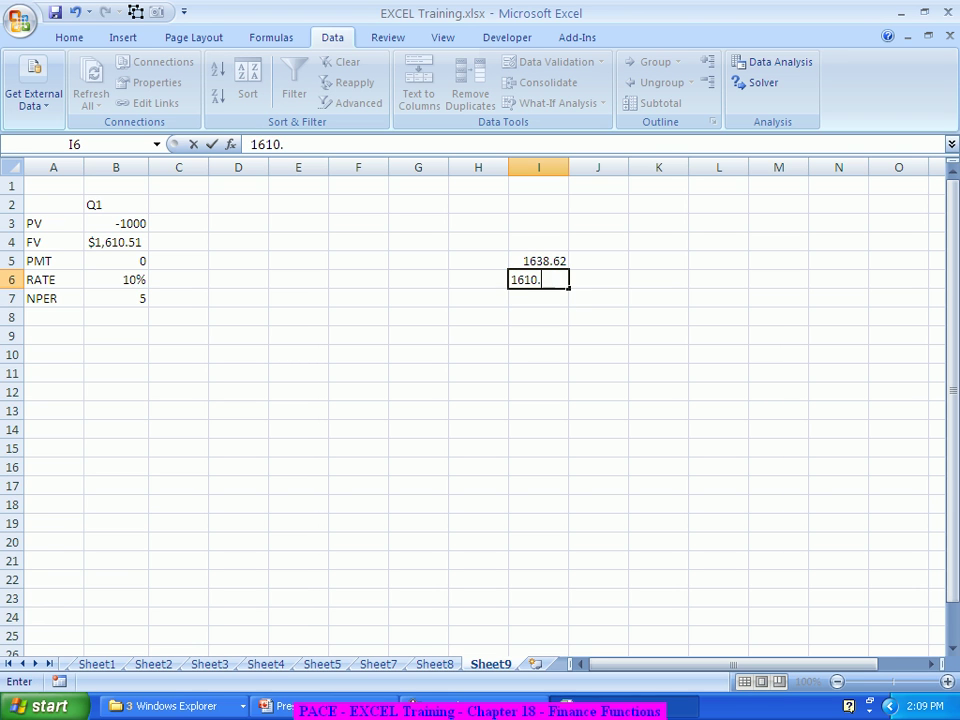
key("Return")
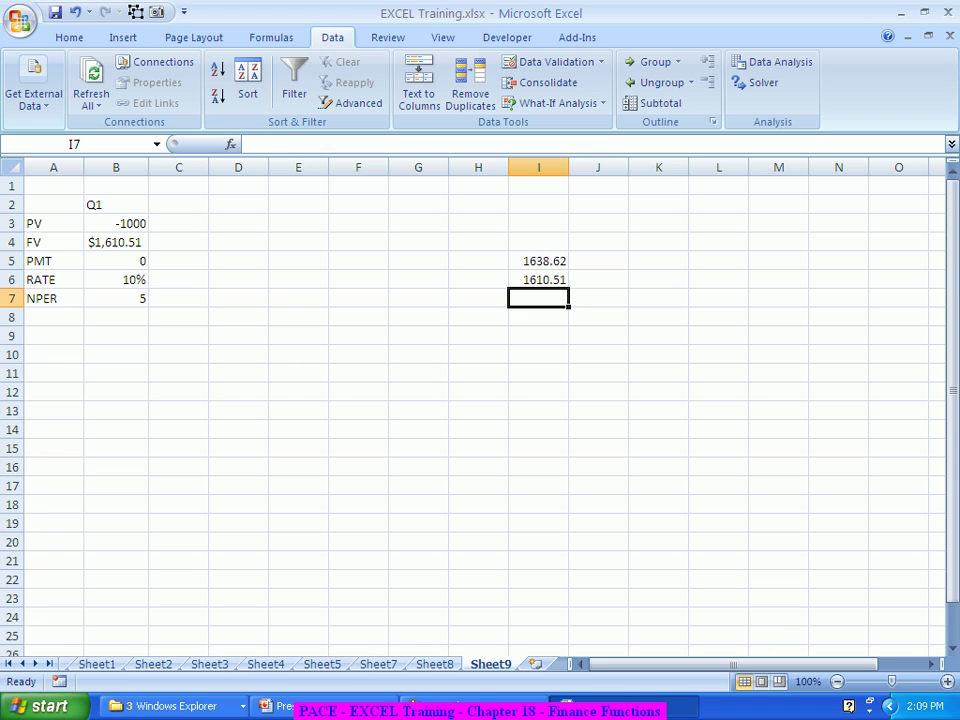
left_click(538, 280)
left_click(538, 261)
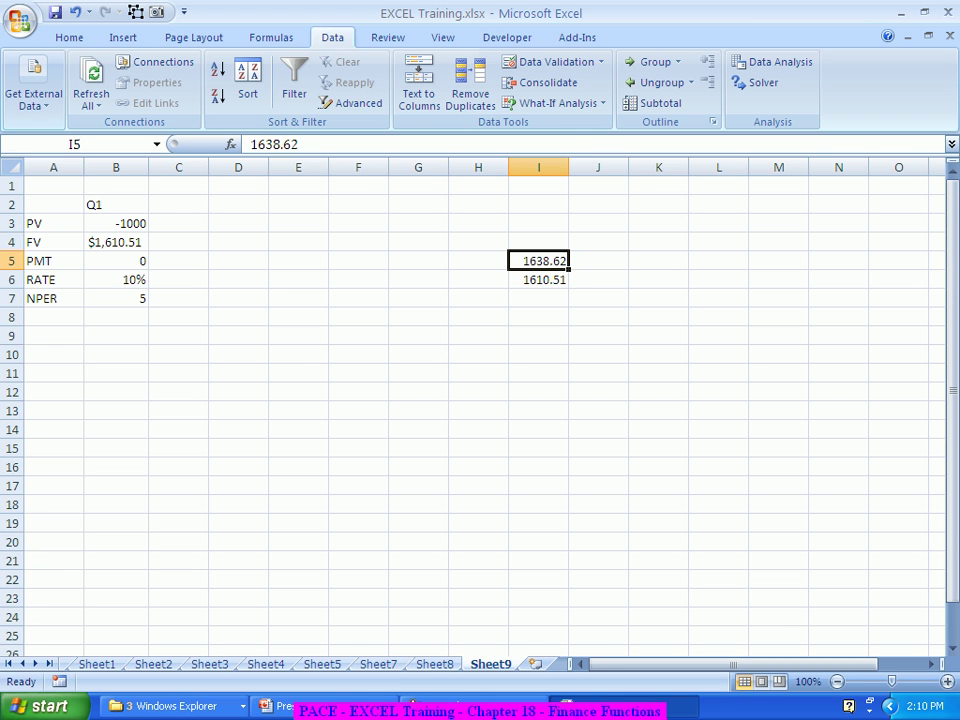
left_click(538, 280)
left_click(538, 261)
left_click(538, 280)
left_click(538, 261)
left_click(538, 280)
left_click(538, 261)
left_click(538, 280)
left_click(538, 261)
left_click(538, 242)
left_click(538, 261)
left_click(538, 280)
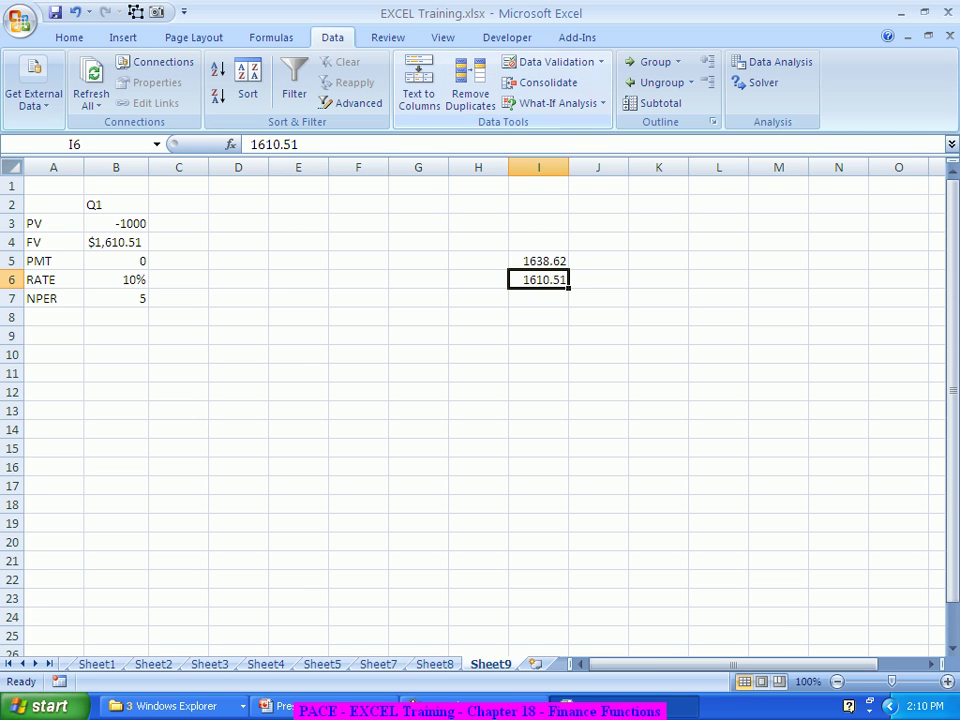
- Change PV in B3 to -10000, widen column B, and compare with the I5:I6 notes
left_click(116, 223)
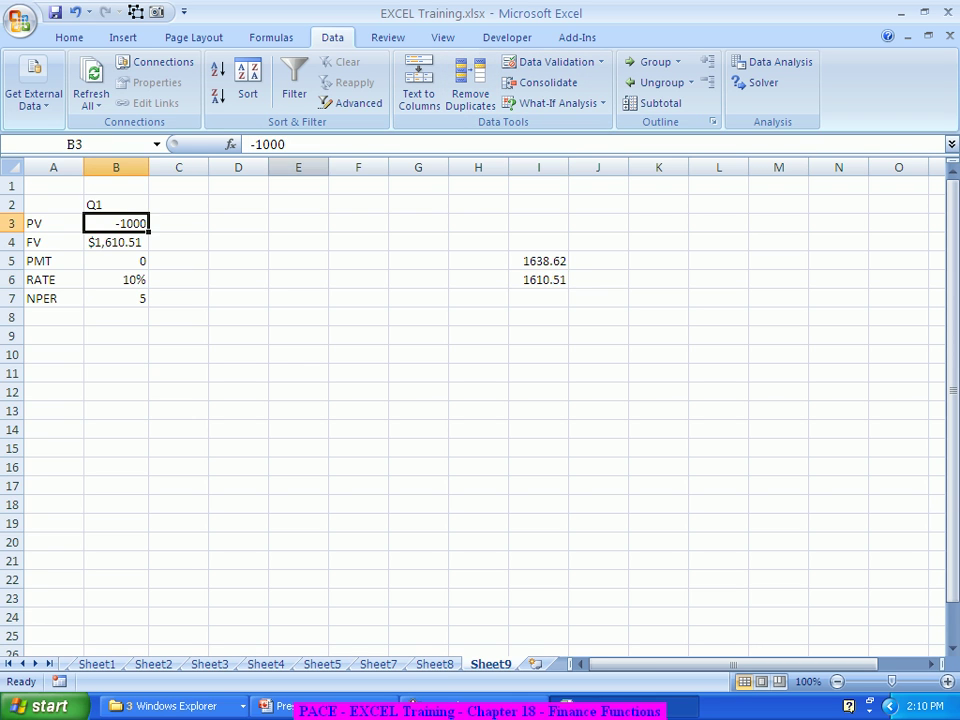
key("F2")
type("0")
key("Return")
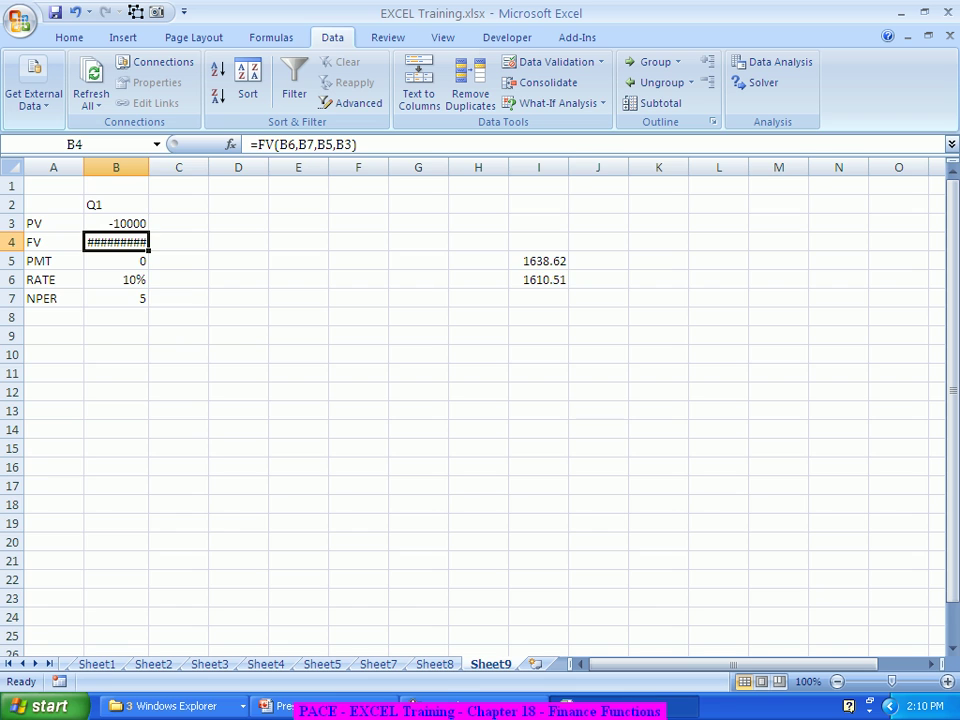
left_click_drag(149, 167, 155, 167)
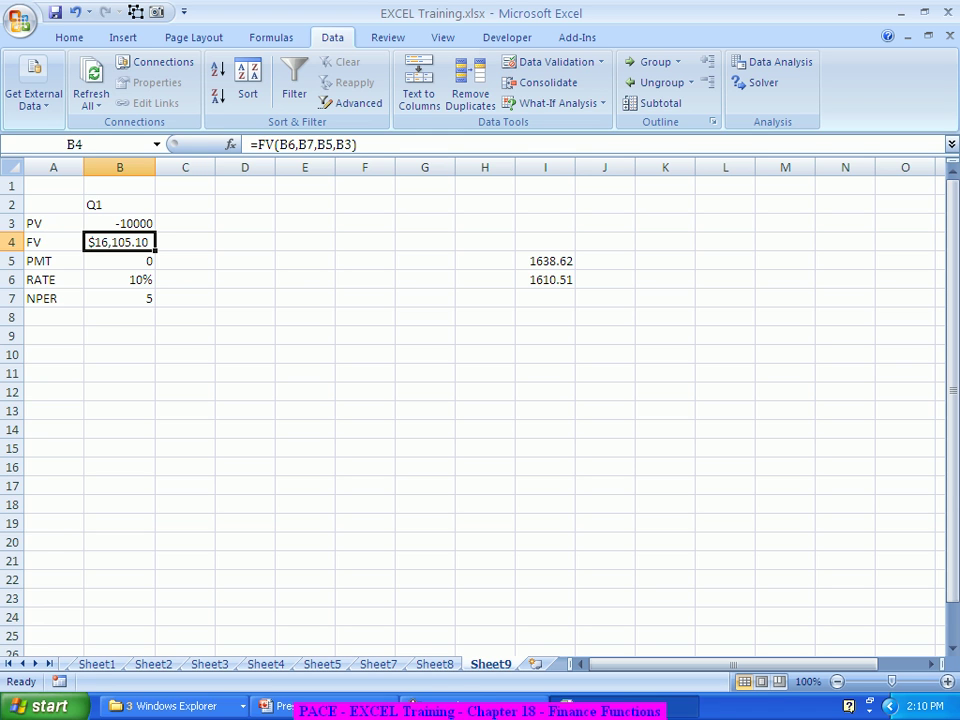
left_click(545, 261)
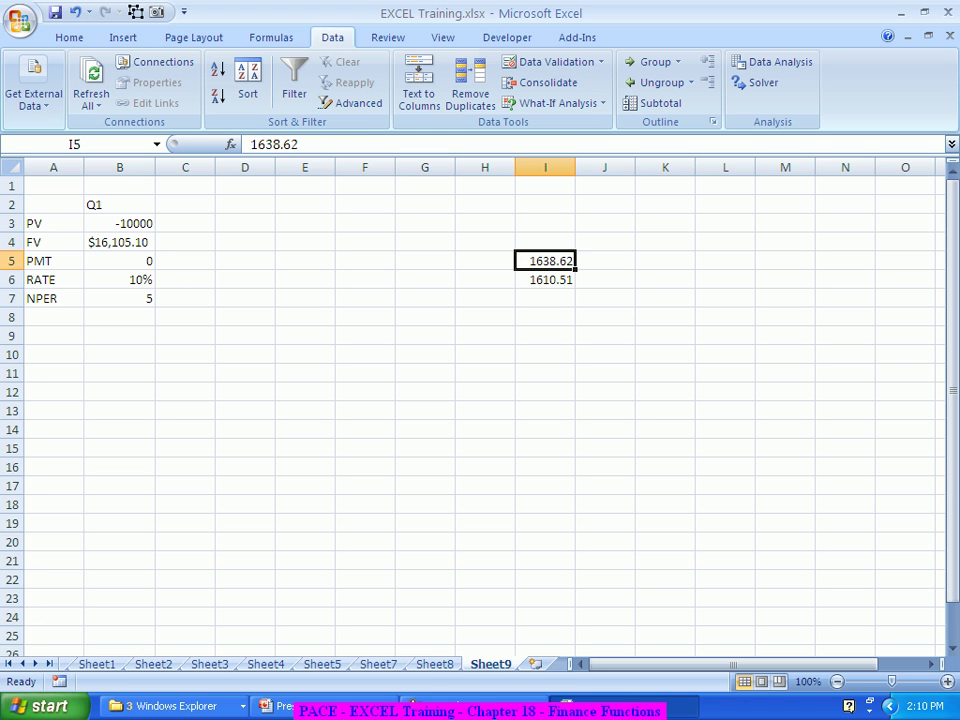
left_click(545, 280)
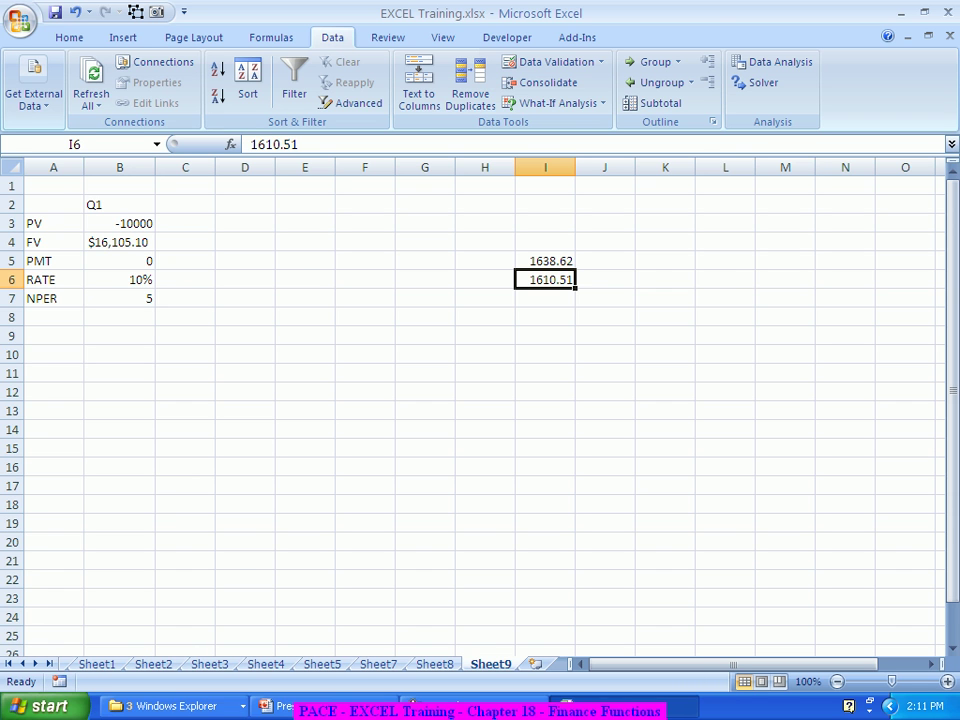
key("alt+Tab")
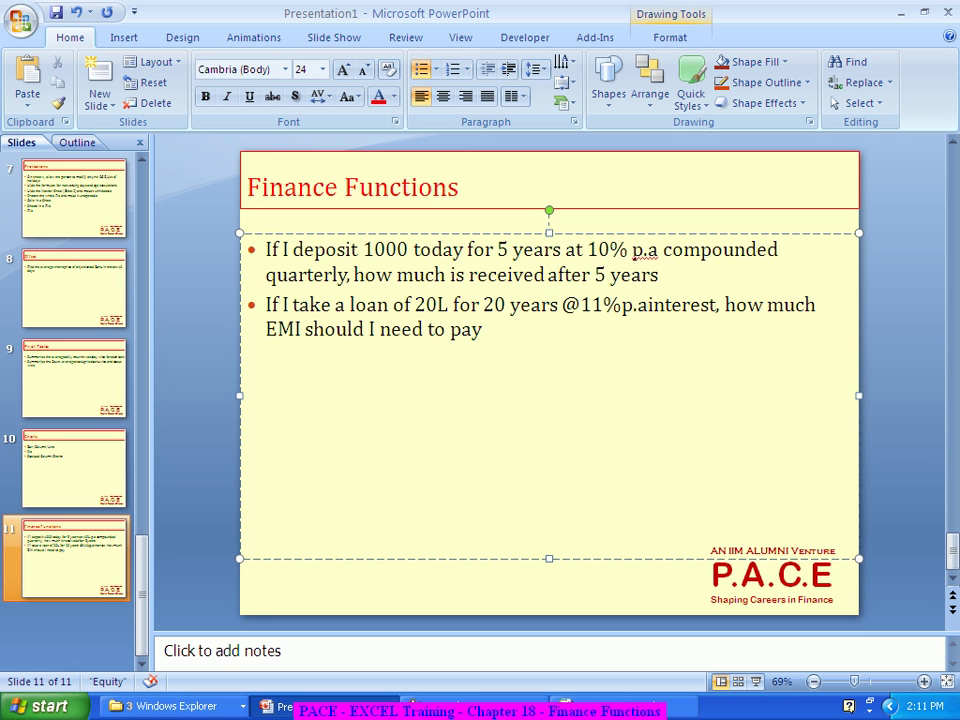
key("alt+Tab")
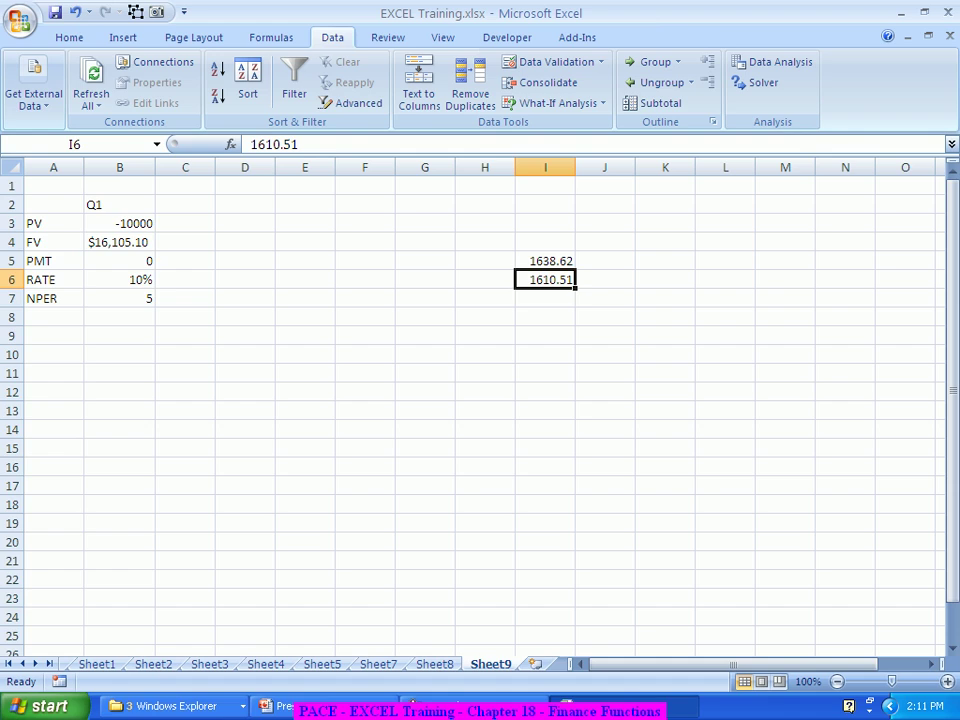
- Add a Q2 heading in C2 and a loan amount of 2000000 in C3
left_click(185, 204)
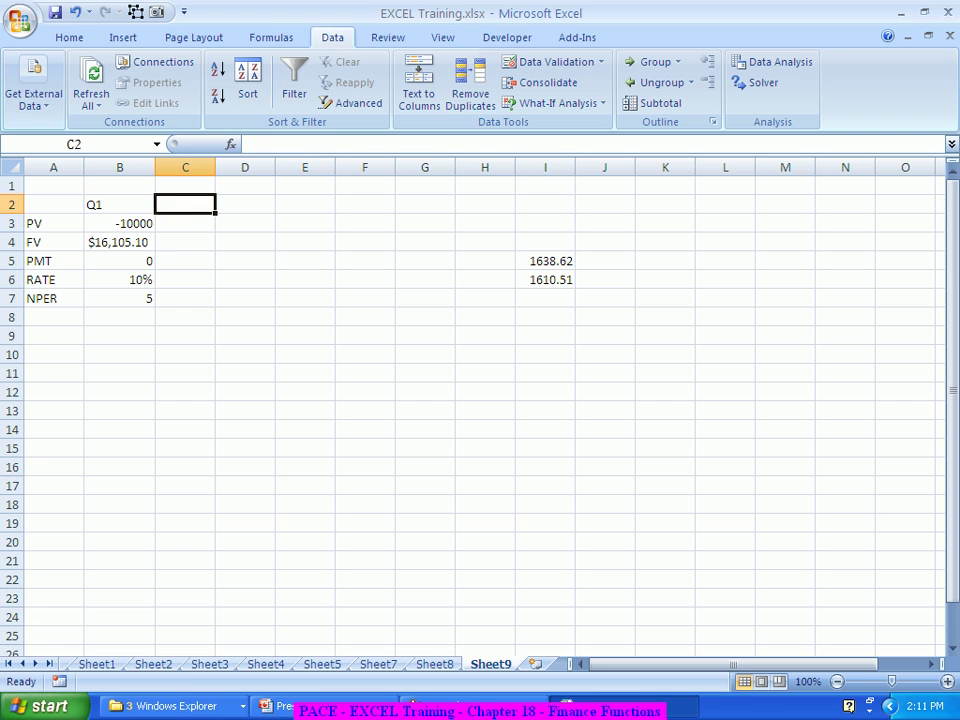
type("Q2")
key("Return")
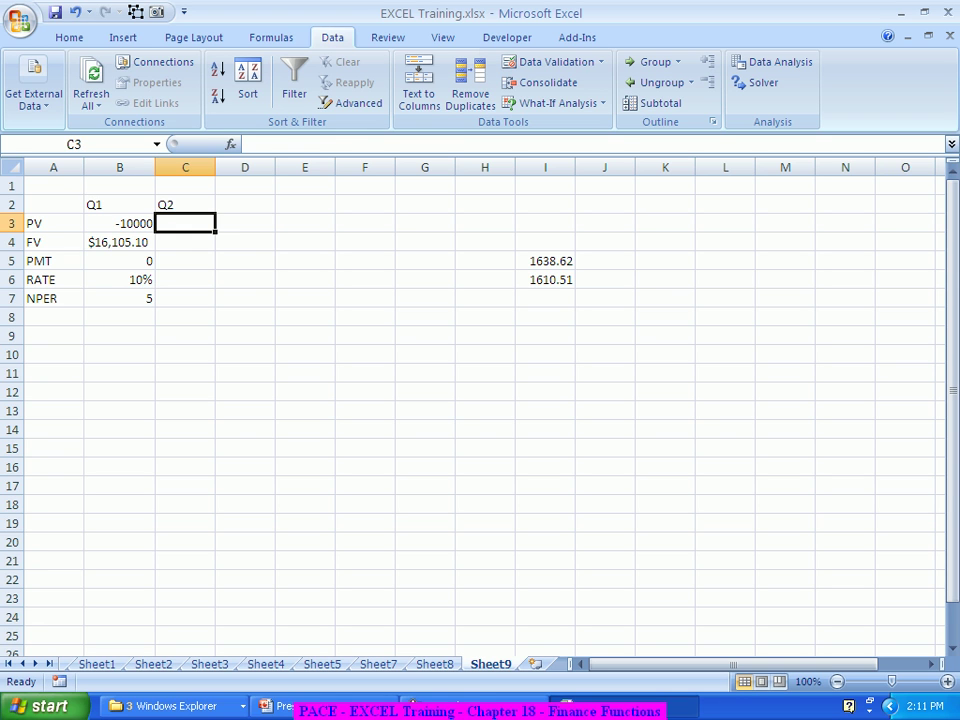
type("200")
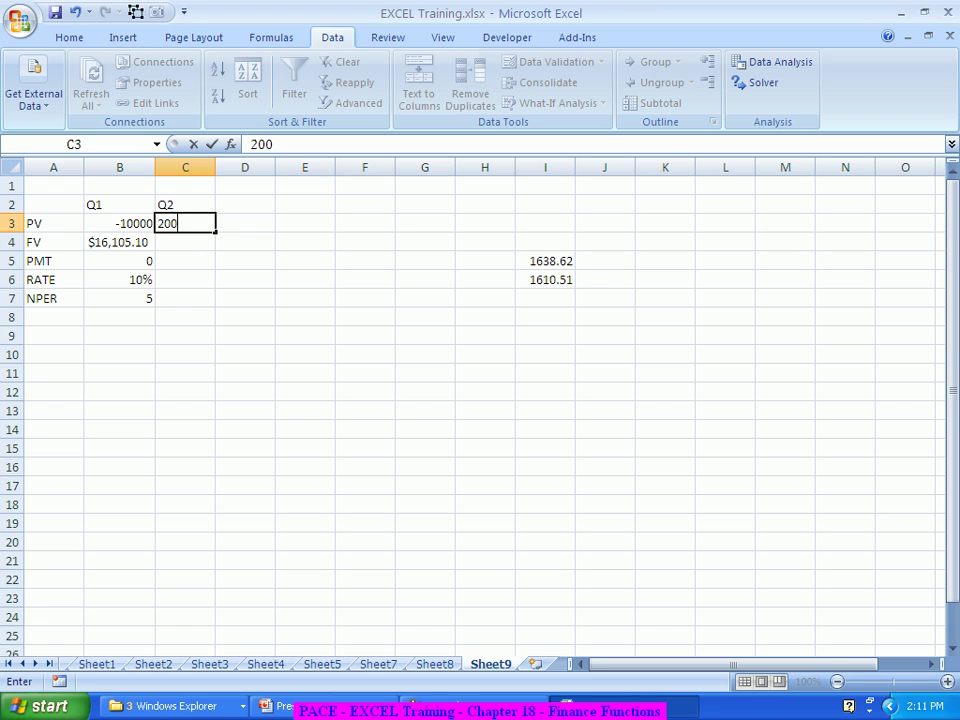
type("0000")
key("Return")
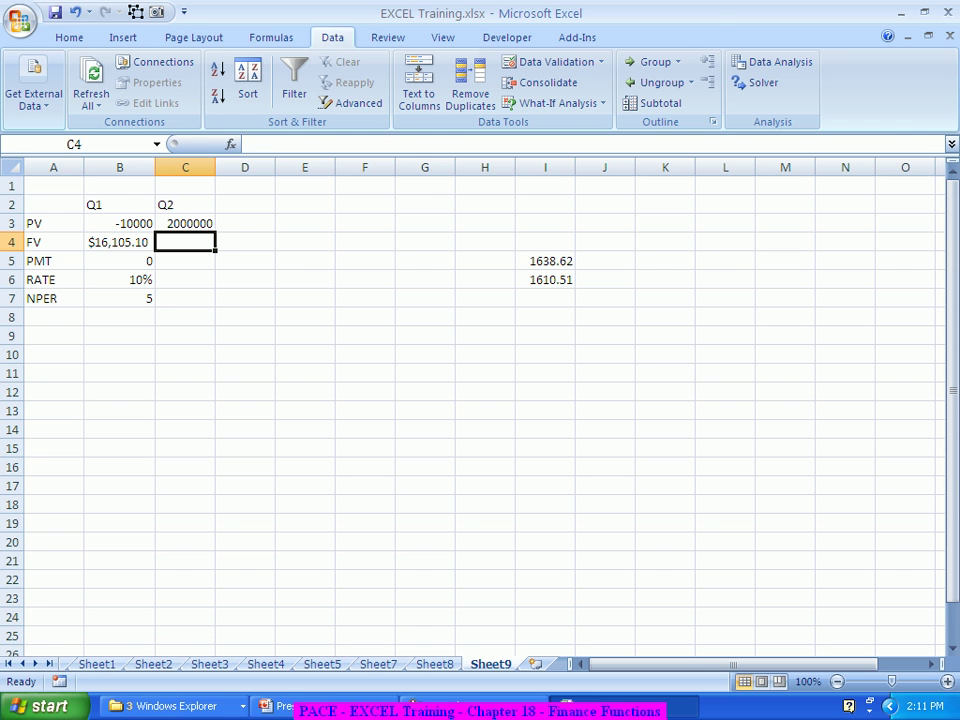
- Check the loan question on the slide and enter 20 periods in C7
key("alt+Tab")
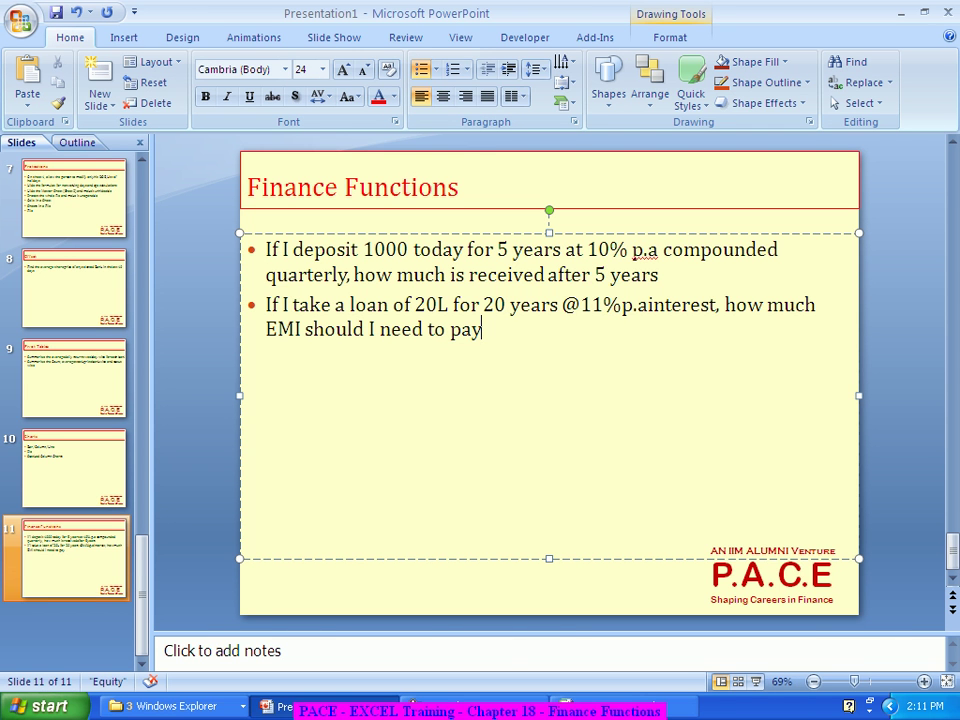
key("alt+Tab")
key("Down")
key("Down")
key("Down")
type("20")
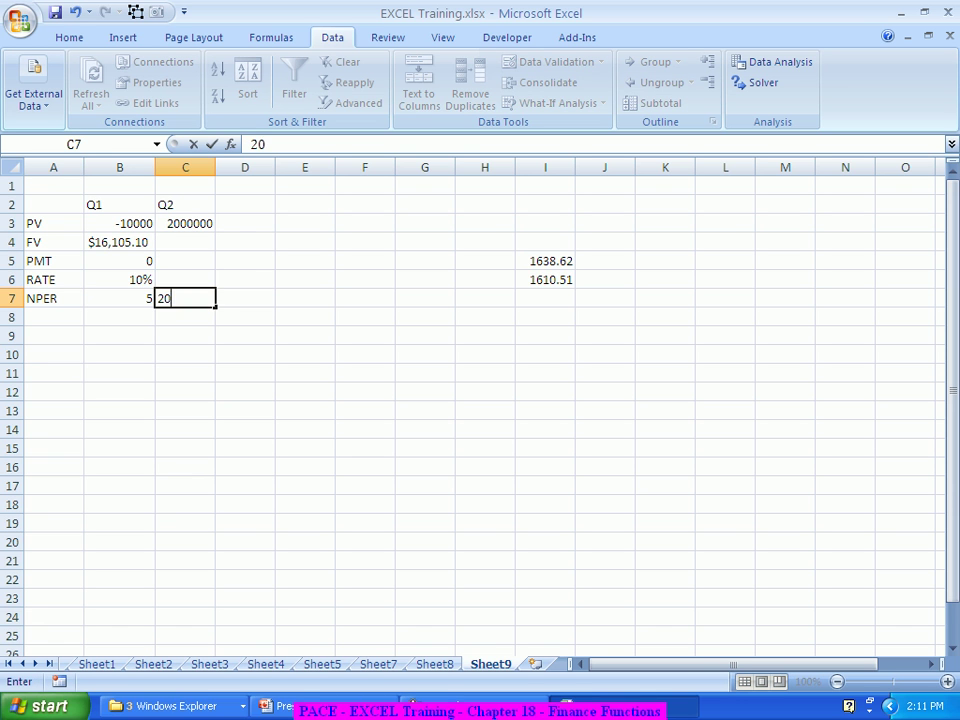
key("Return")
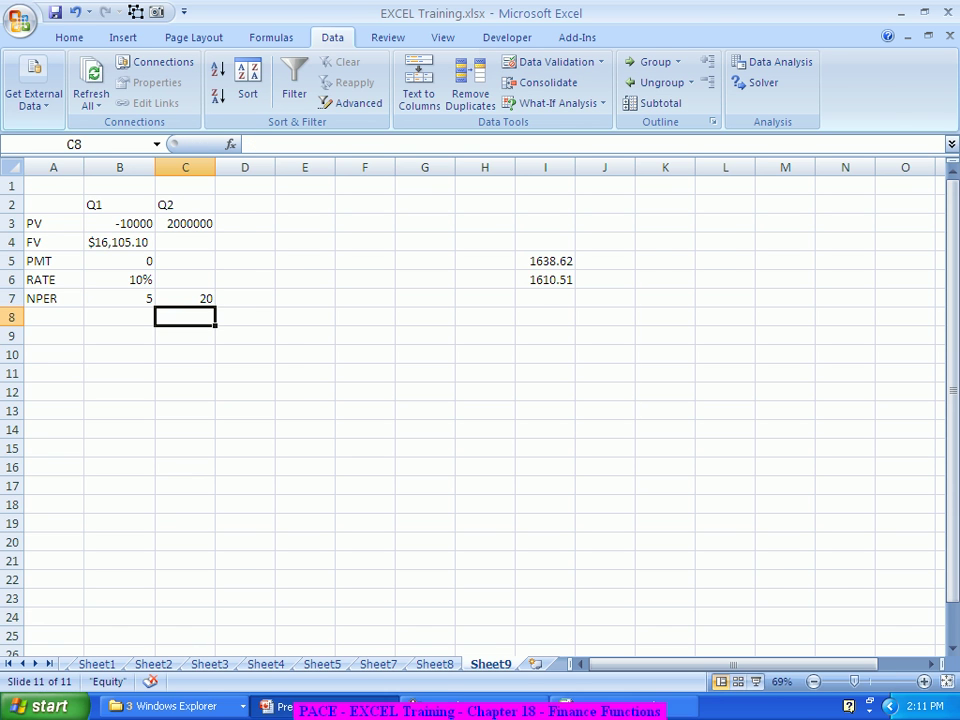
- Enter 11% as the Q2 rate in C6
key("alt+Tab")
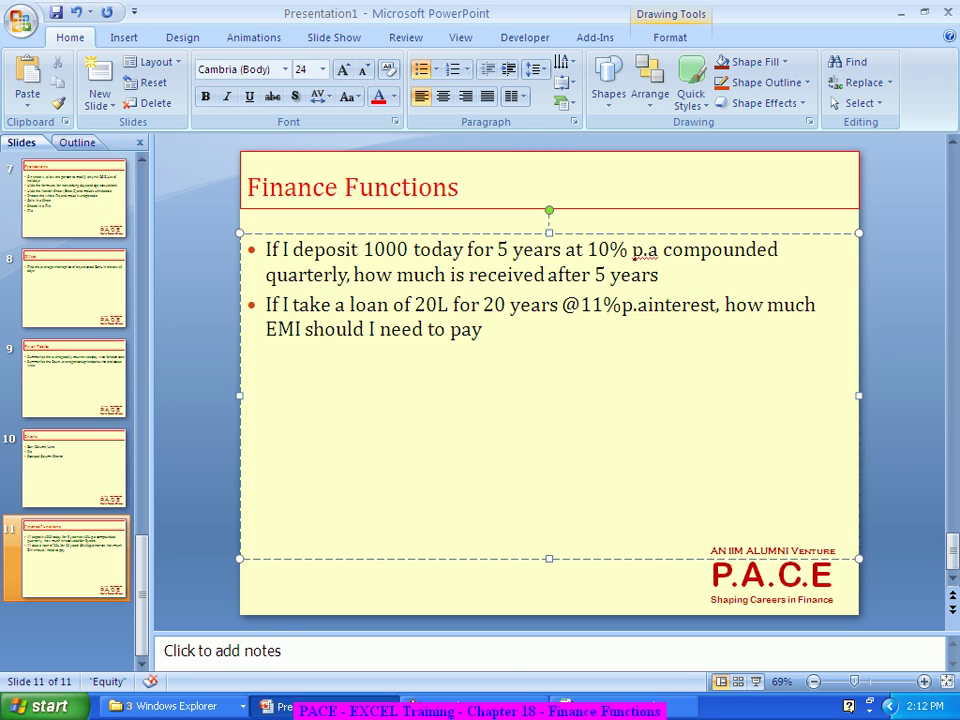
key("alt+Tab")
left_click(185, 298)
left_click(185, 279)
type("11%")
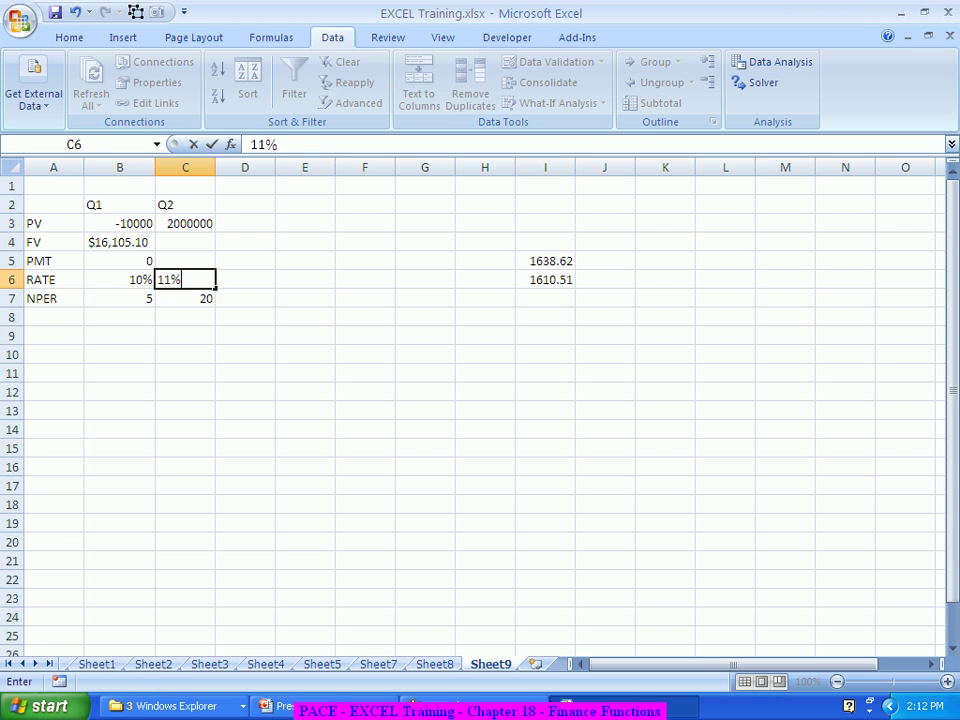
key("Return")
- Begin entering 0 as the Q2 future value in C4
key("alt+Tab")
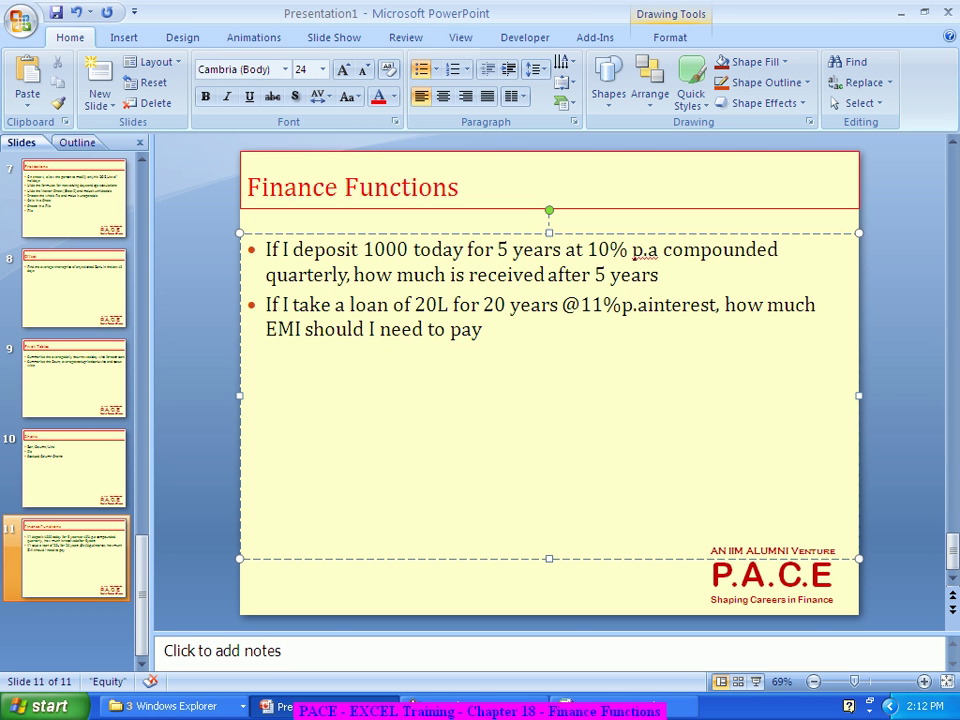
key("alt+Tab")
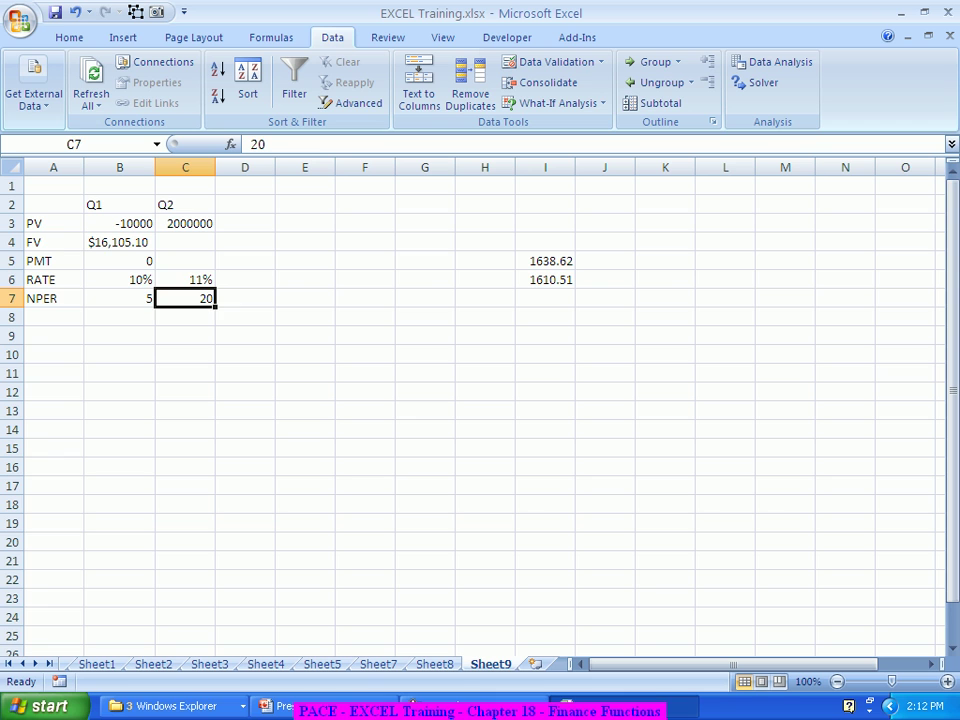
left_click(185, 279)
left_click(185, 260)
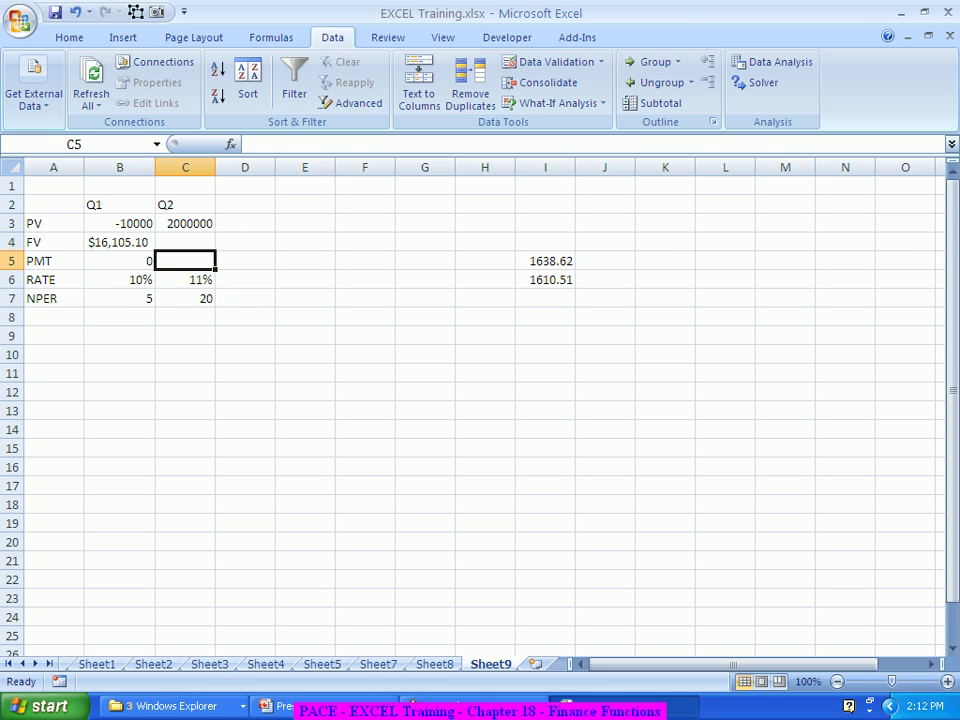
left_click(185, 242)
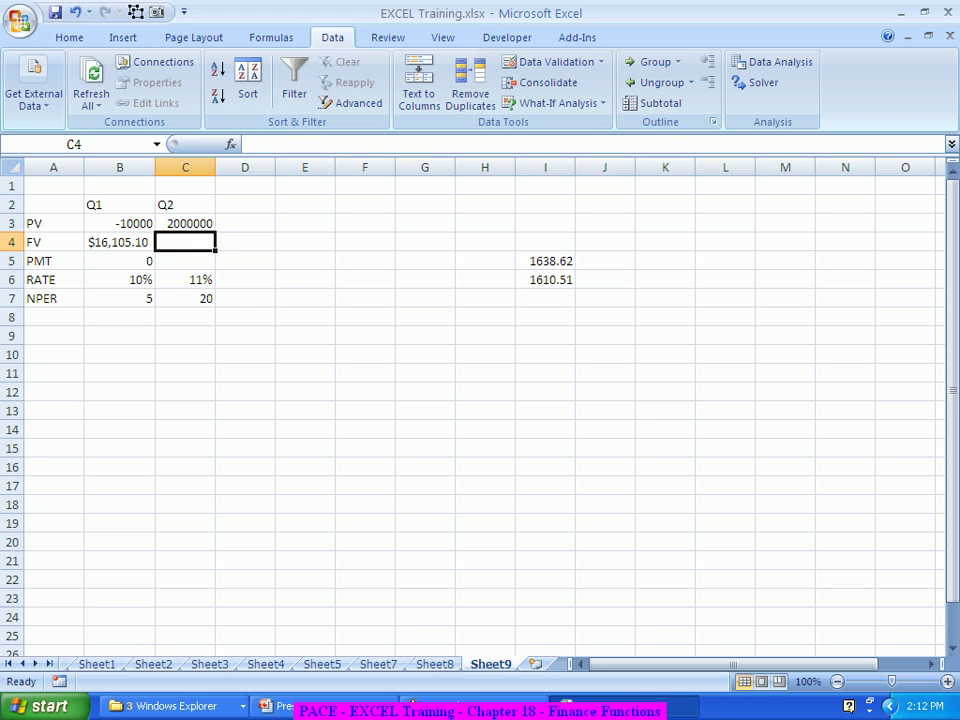
type("0")
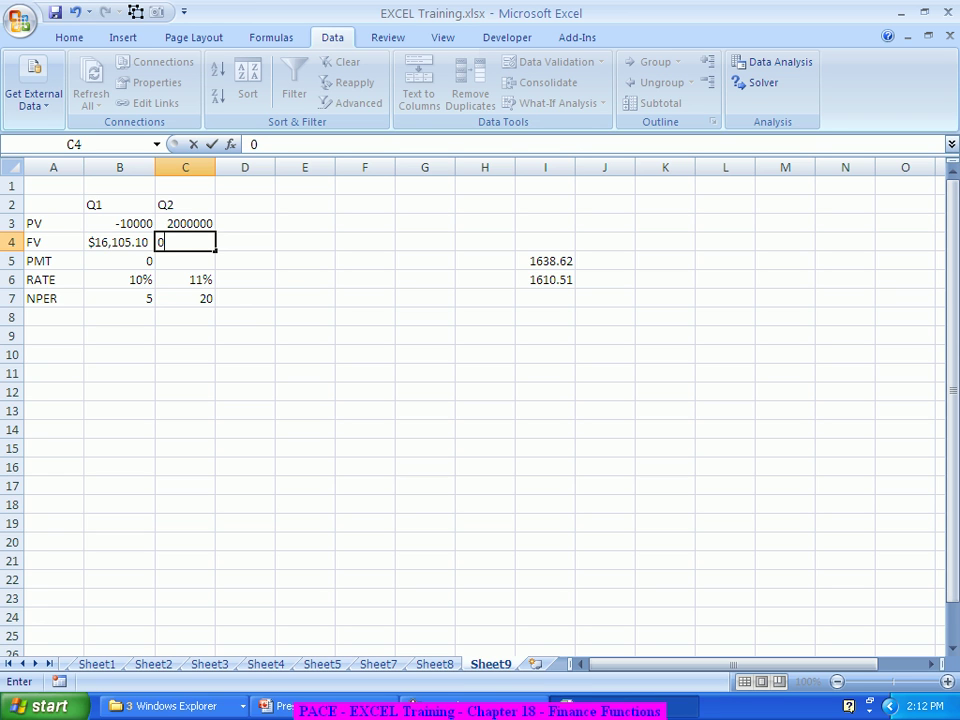
- Confirm 0 as Q2's future value in C4, leaving PMT in C5 empty
key("Return")
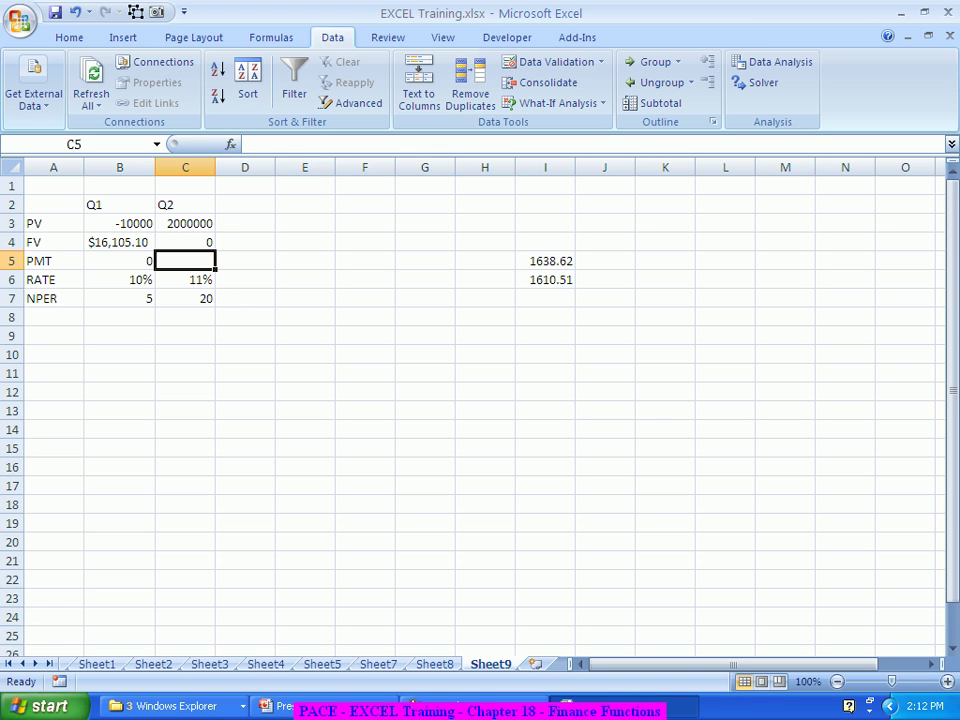
left_click(185, 279)
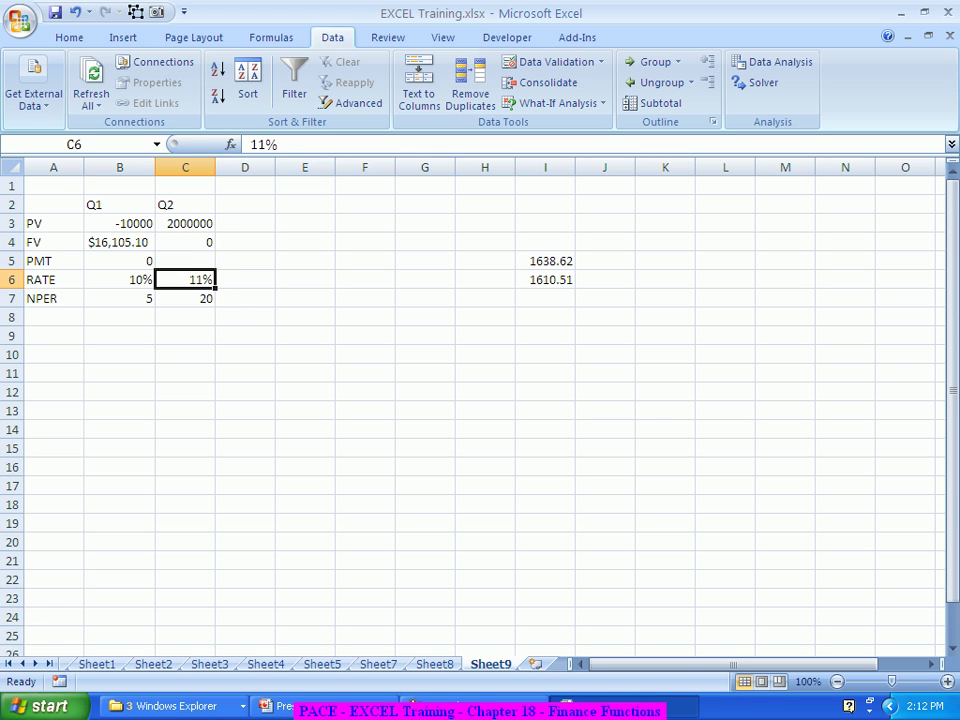
left_click(185, 260)
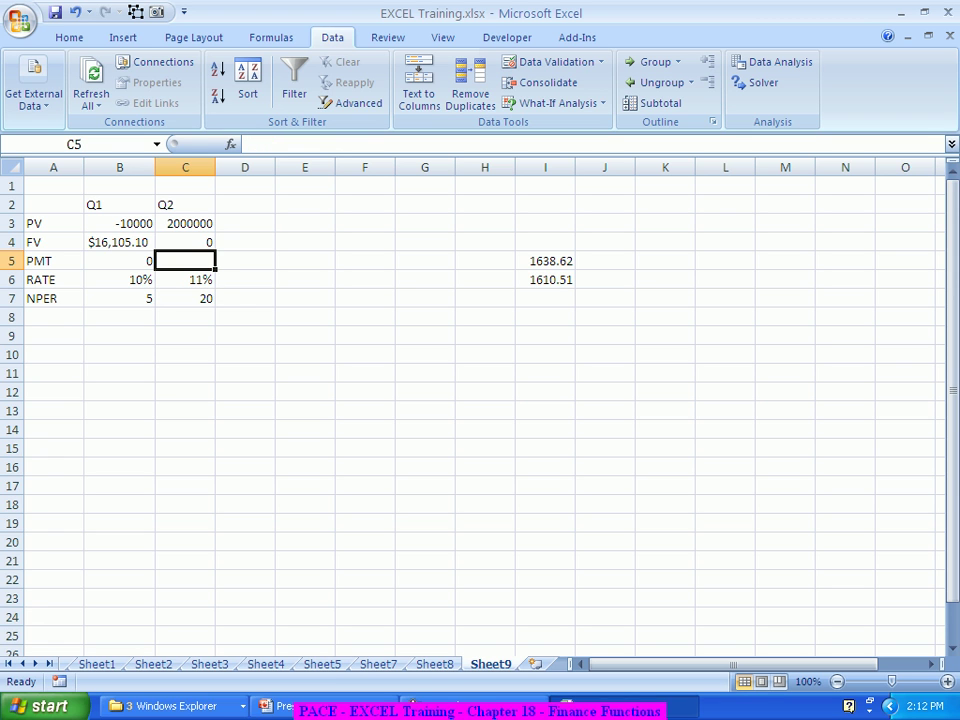
- Review Q2's 11% rate in C6 and 20 periods in C7 beside the empty PMT cell
left_click(185, 279)
left_click(185, 298)
left_click(185, 279)
left_click(185, 298)
left_click(185, 279)
left_click(185, 298)
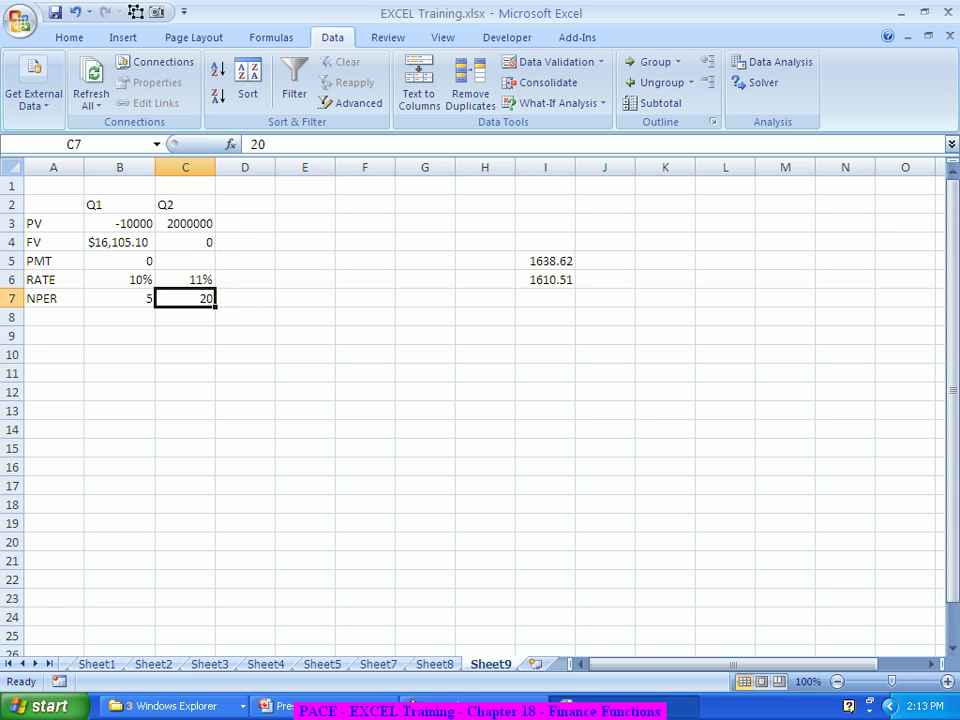
left_click(185, 279)
left_click(185, 260)
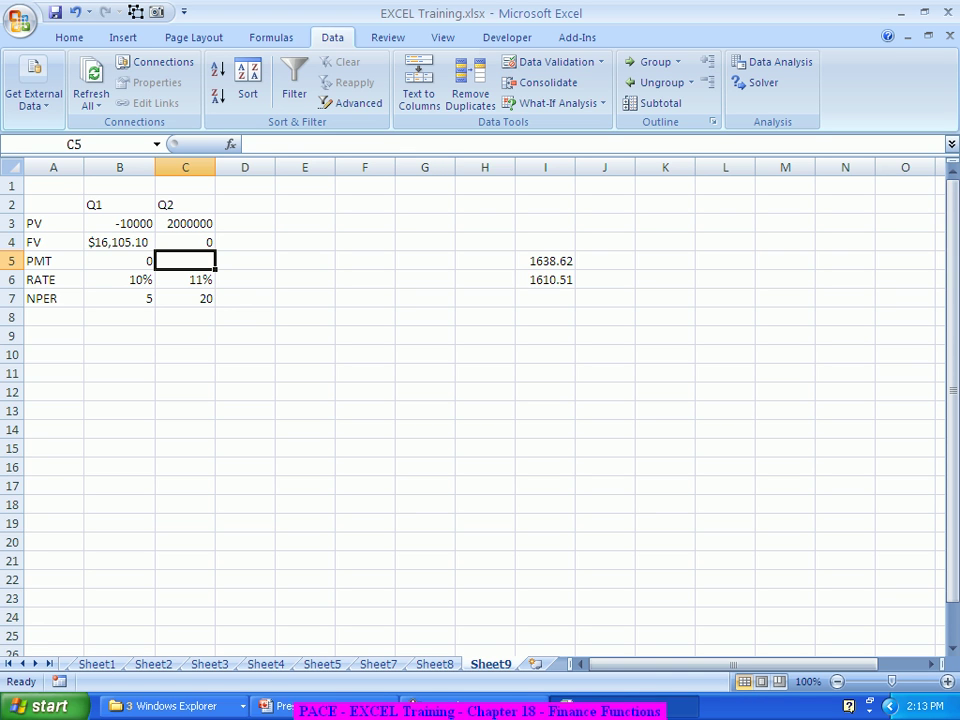
left_click(185, 279)
left_click(185, 298)
left_click(185, 279)
left_click(185, 298)
left_click(185, 279)
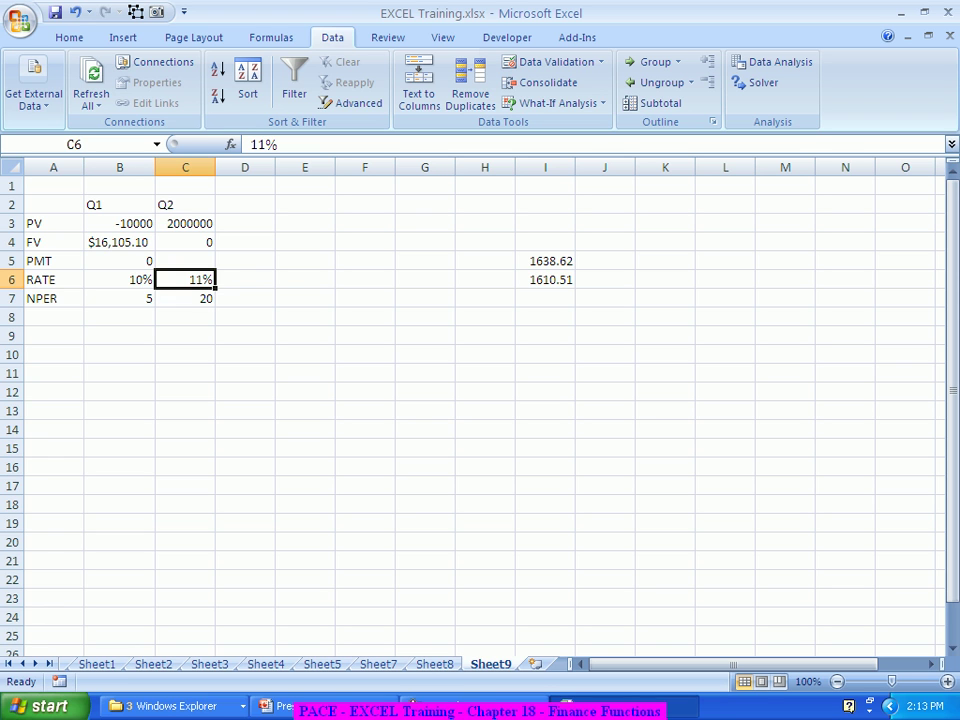
- Change the rate in C6 to =11%/12 so it shows a 1% monthly rate
key("F2")
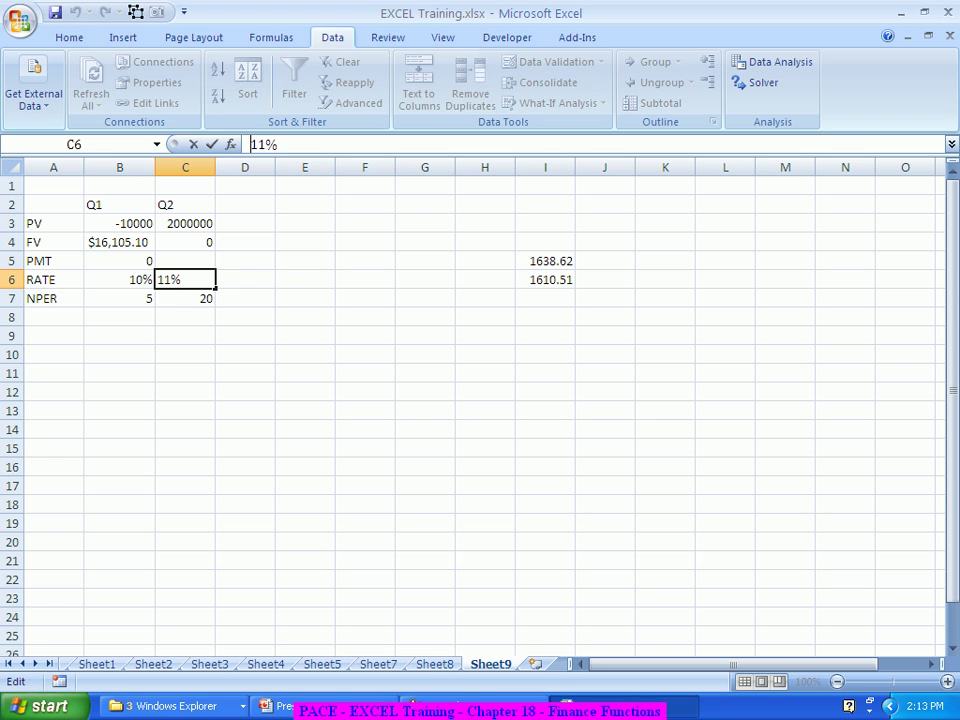
key("Home")
type("=")
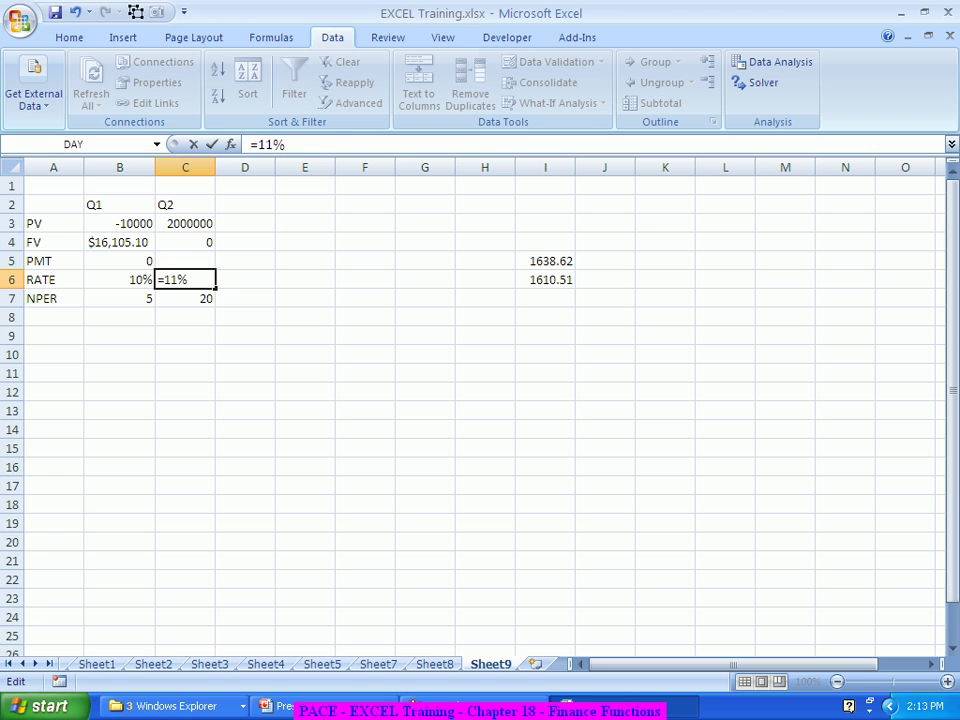
key("End")
type("/12")
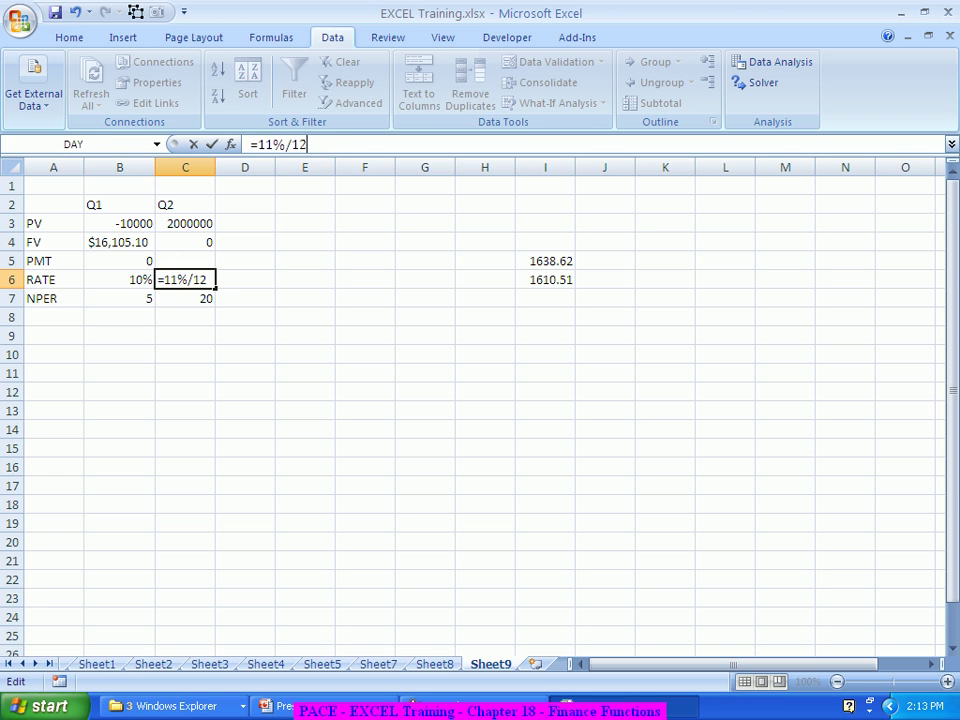
key("Return")
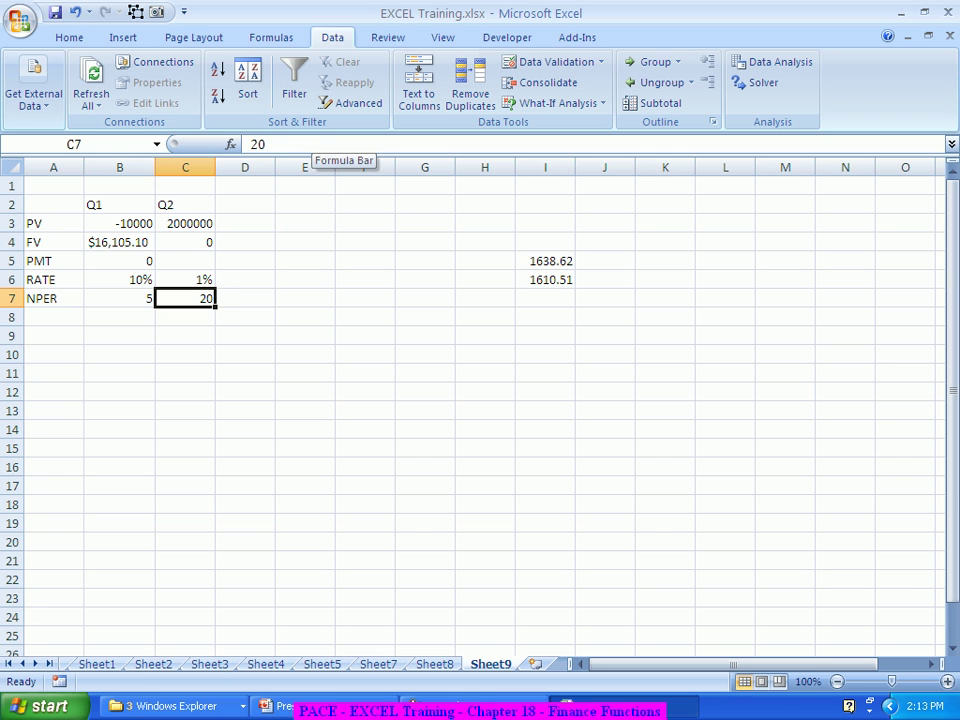
- Change the term in C7 to =20*12, showing 240 monthly periods
left_click(300, 146)
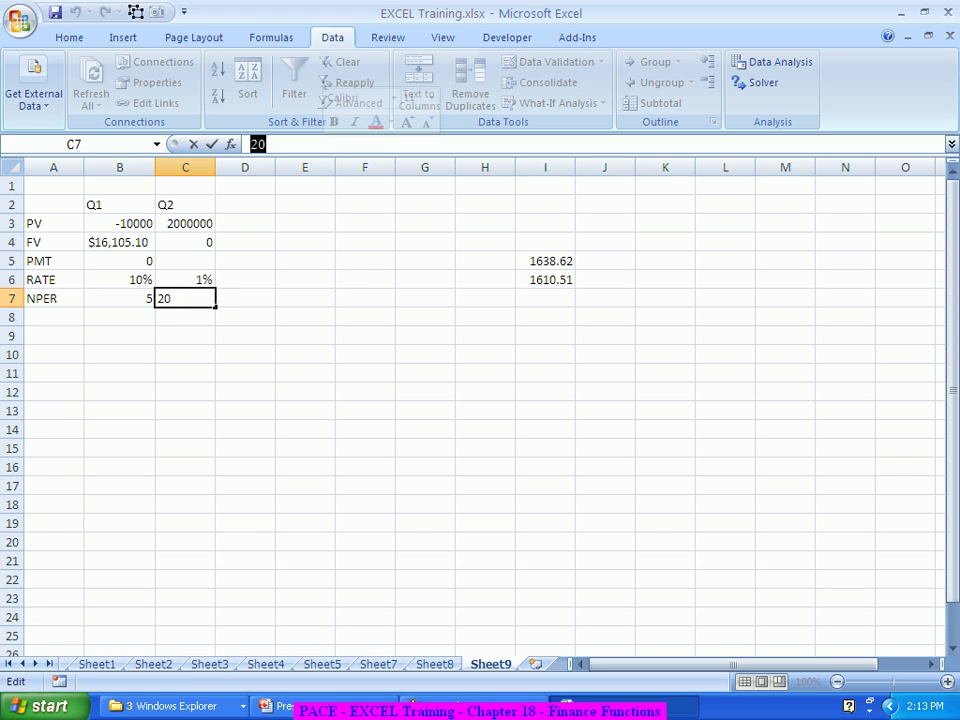
type("*12")
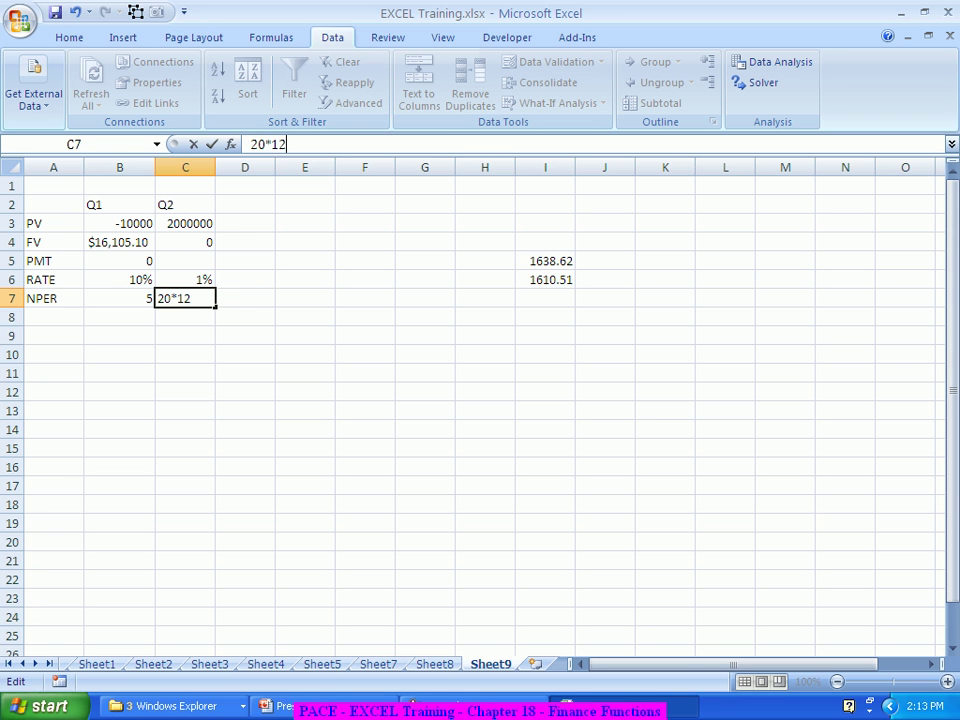
key("Return")
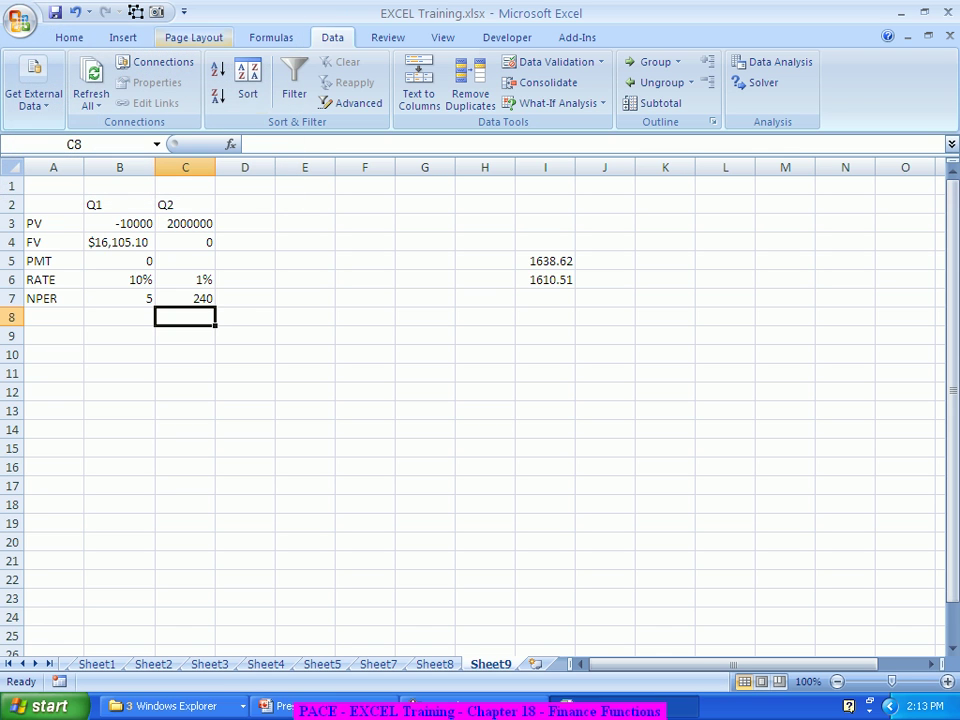
left_click(185, 242)
left_click(185, 260)
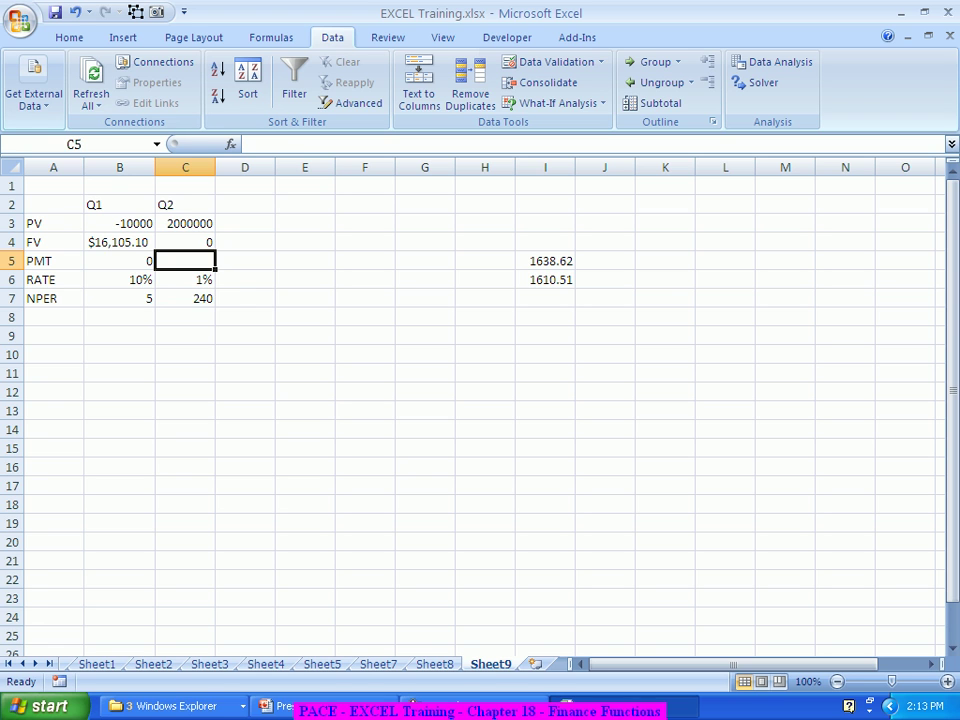
- Enter =PMT(C6,C7,C3,C4) in C5 using the Function Arguments dialog
type("=pmt")
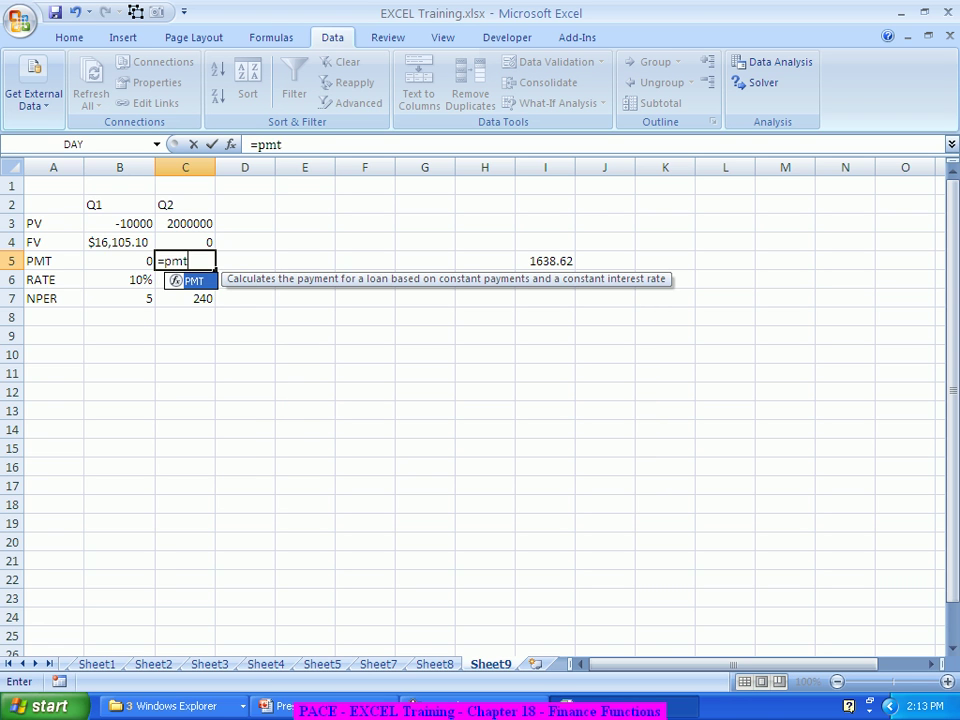
key("Tab")
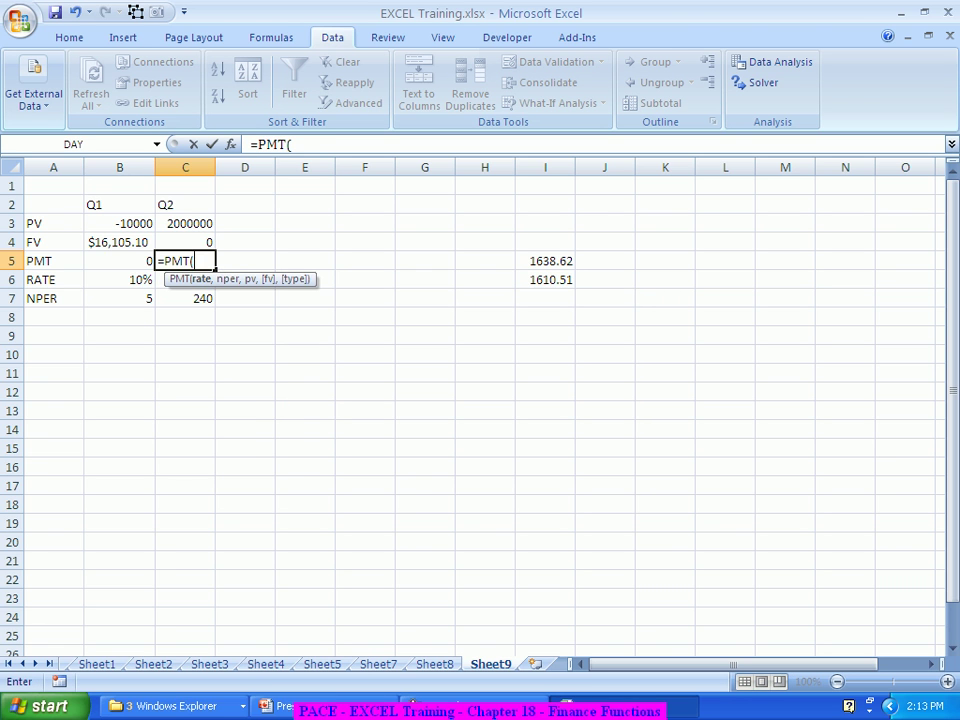
key("ctrl+a")
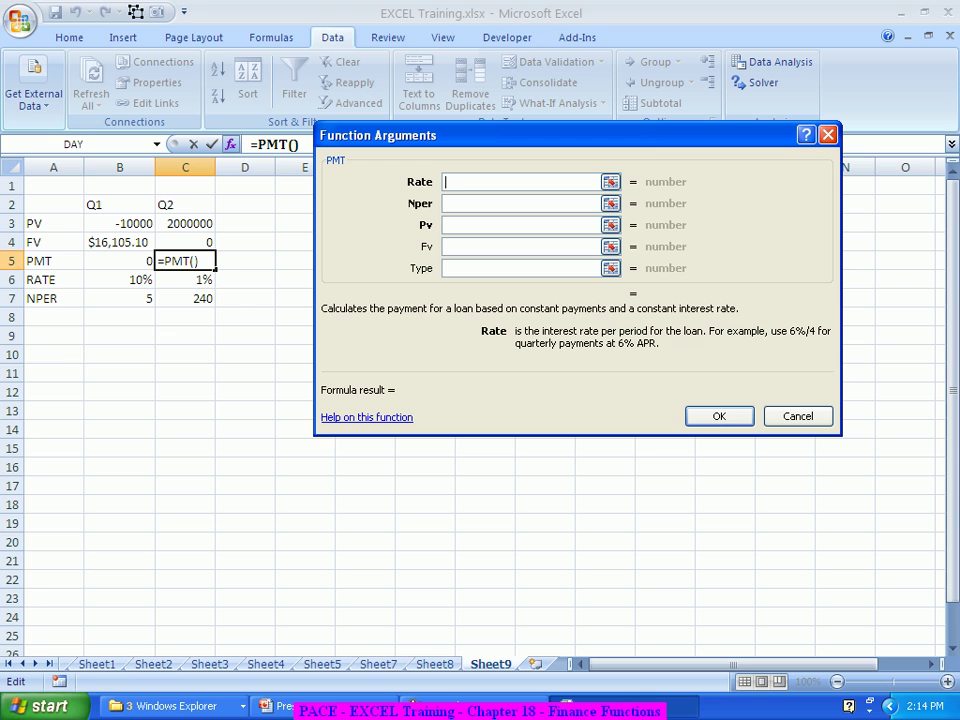
left_click(185, 279)
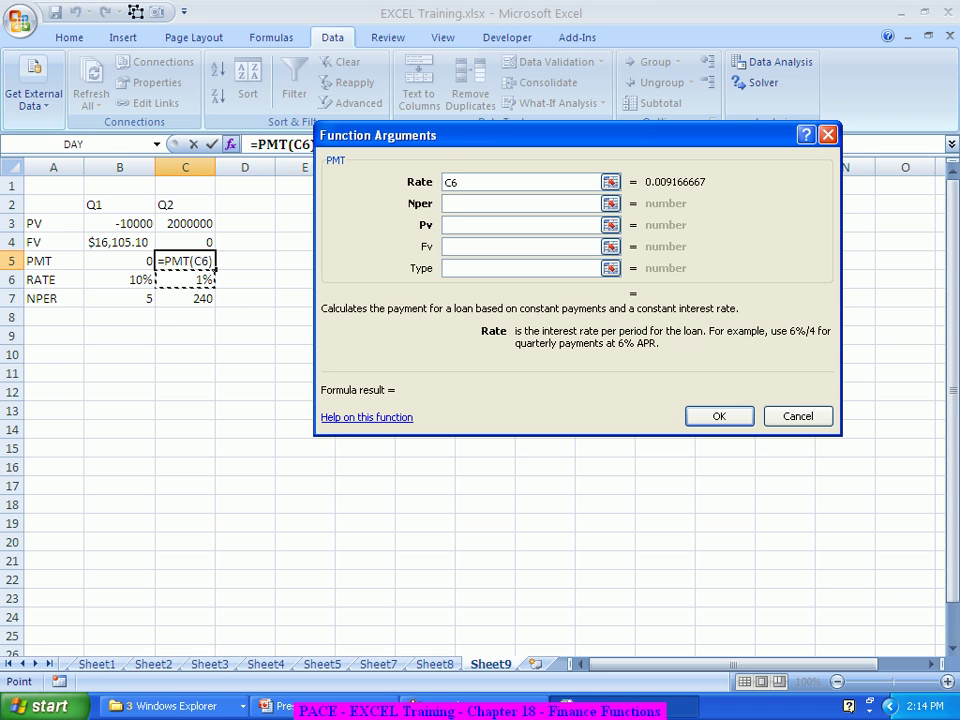
key("Tab")
left_click(185, 298)
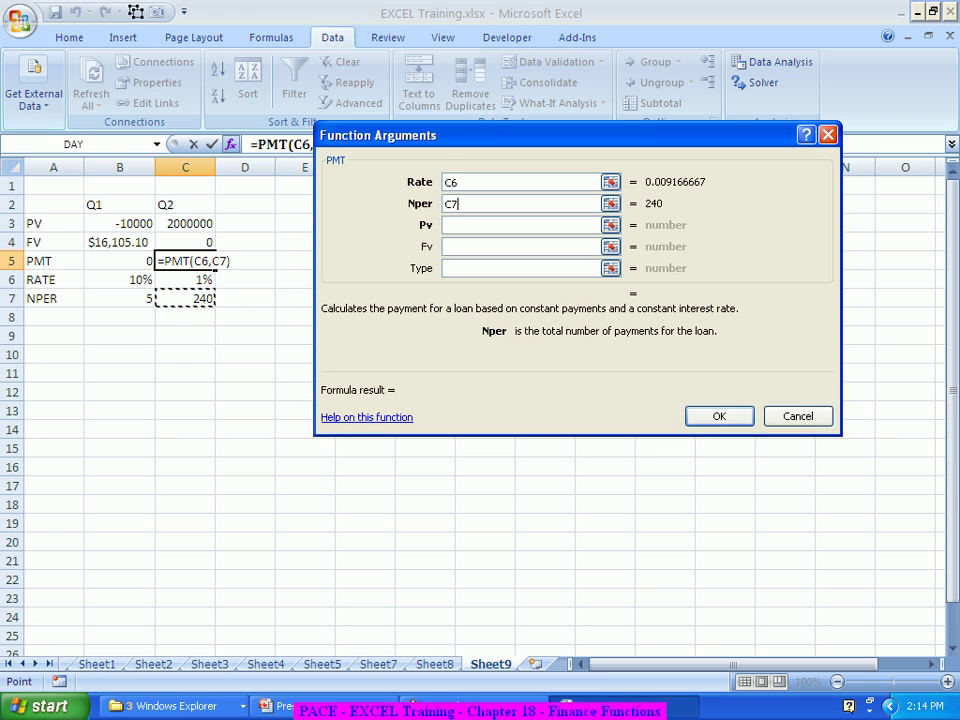
key("Tab")
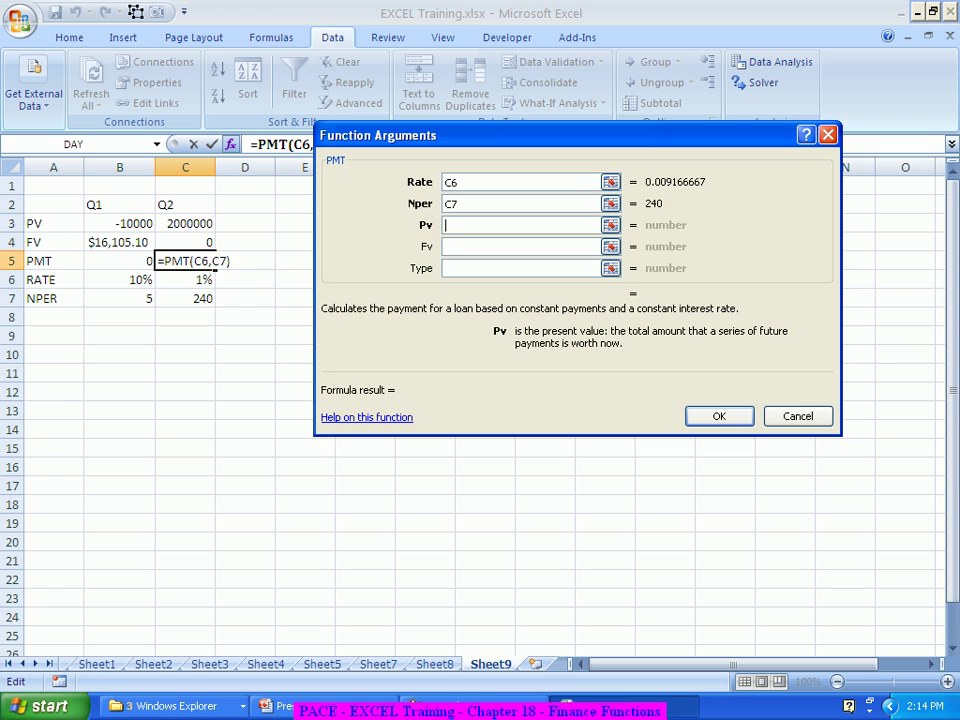
left_click(185, 223)
key("Tab")
left_click(185, 242)
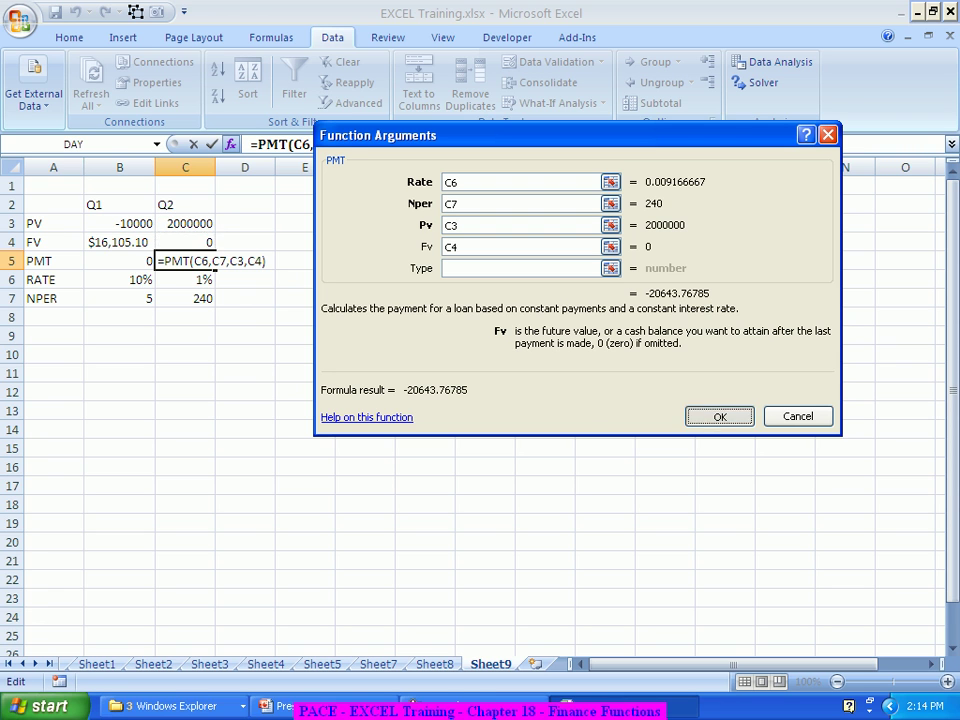
key("Return")
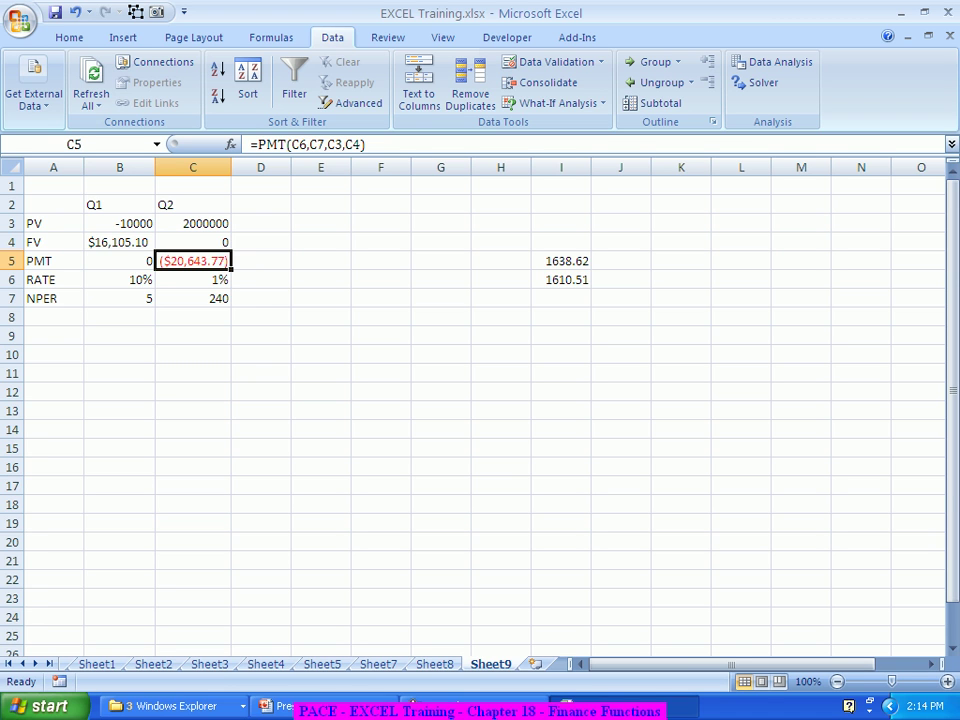
- Change C7 to =25*12 to test a 25-year loan term
left_click(193, 298)
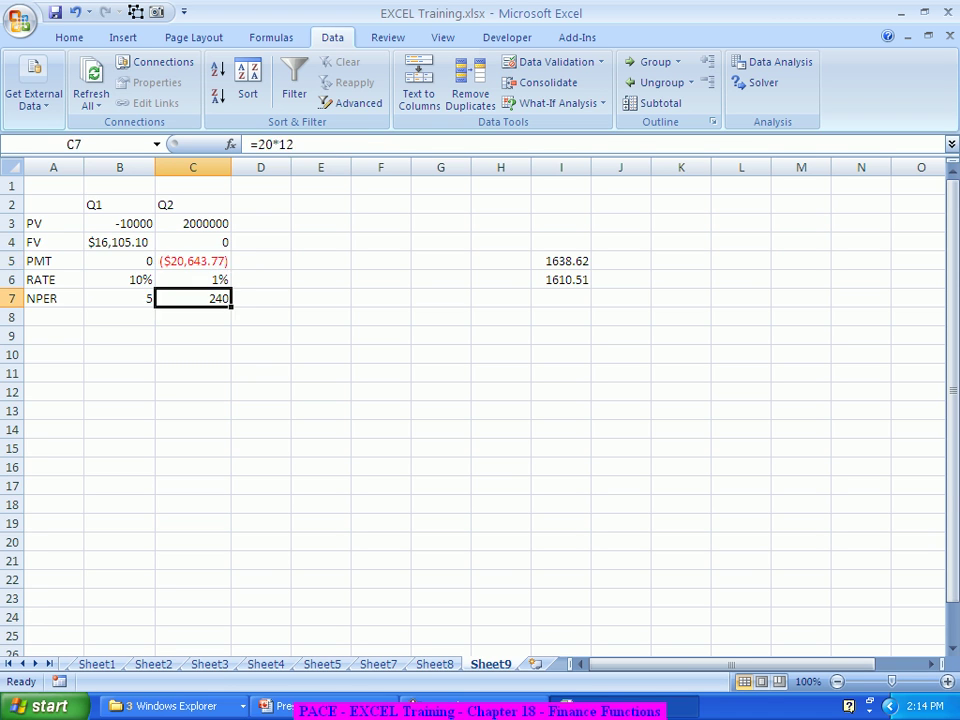
left_click(265, 144)
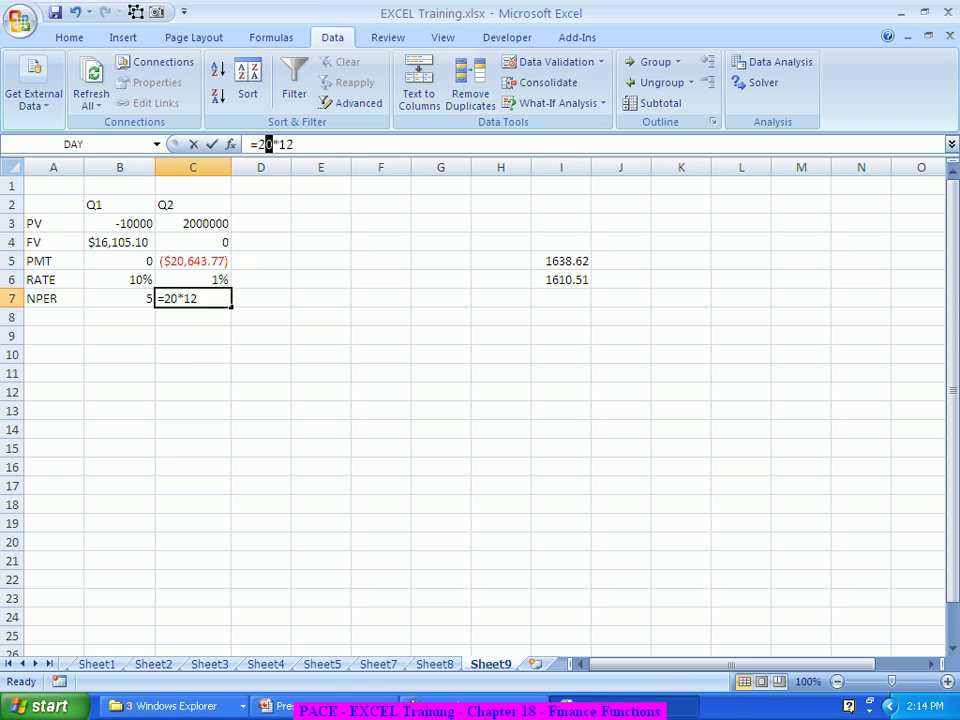
type("5")
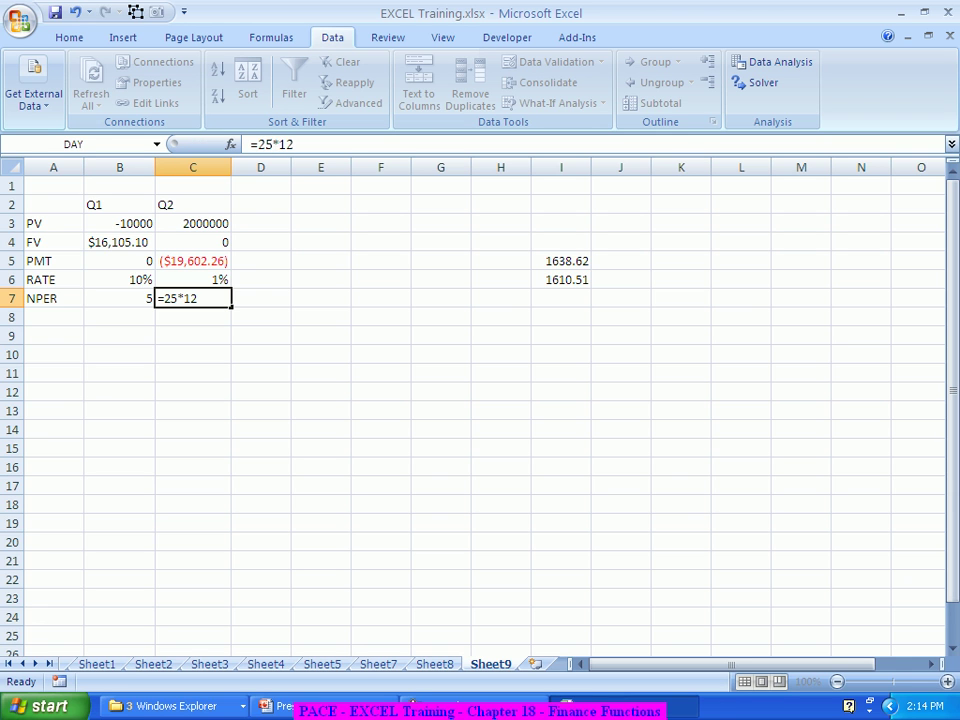
key("Return")
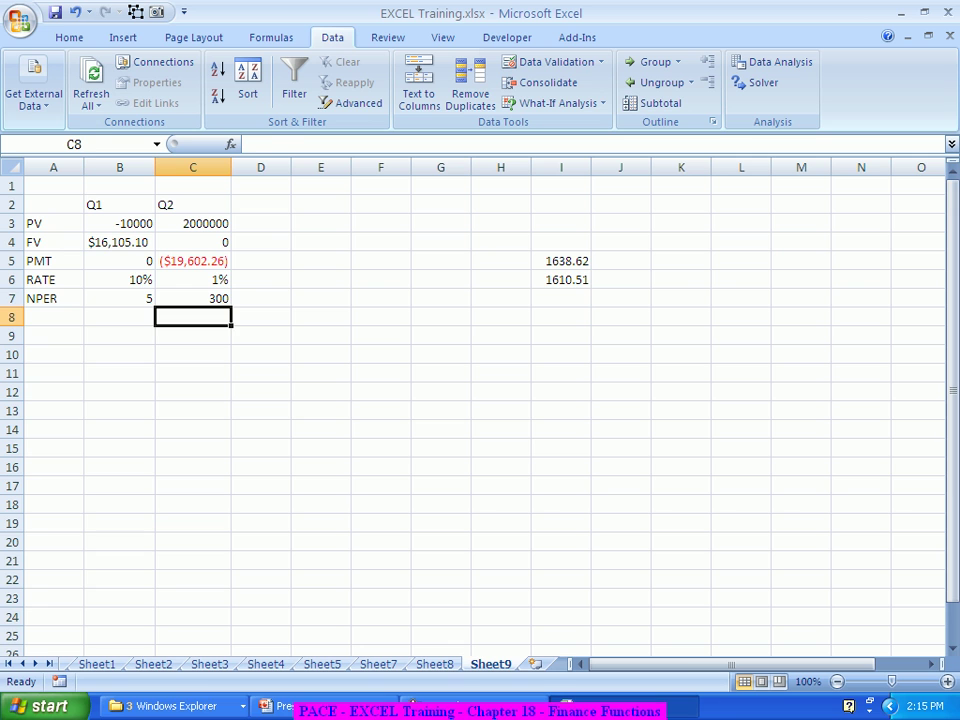
- Change C7 to =10*12, making the C5 payment ($27,550.00)
left_click(193, 298)
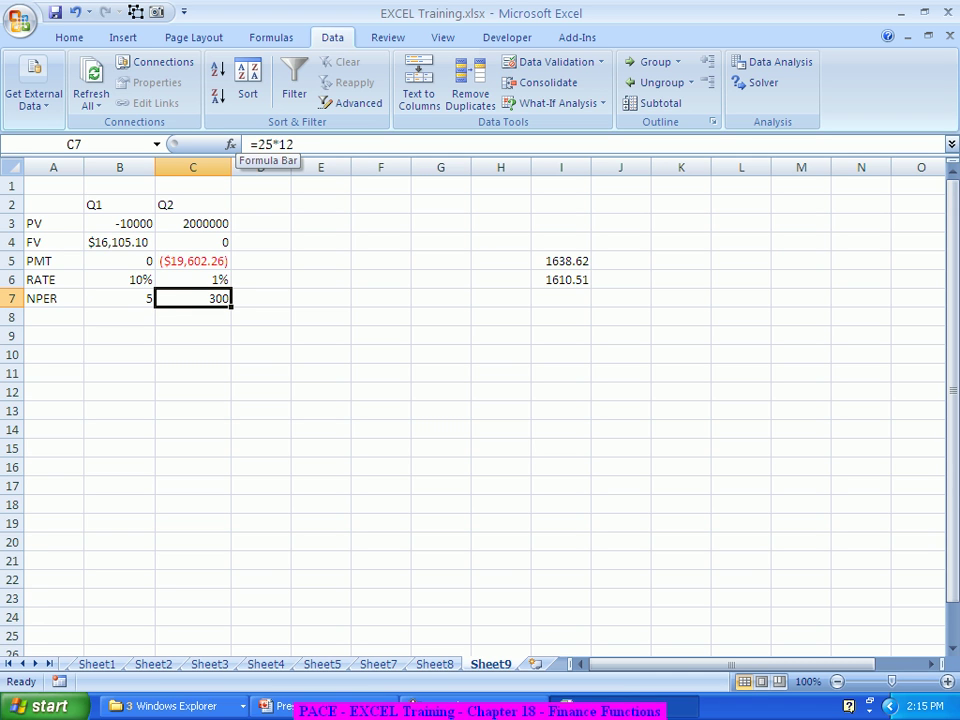
double_click(265, 144)
type("10")
key("Return")
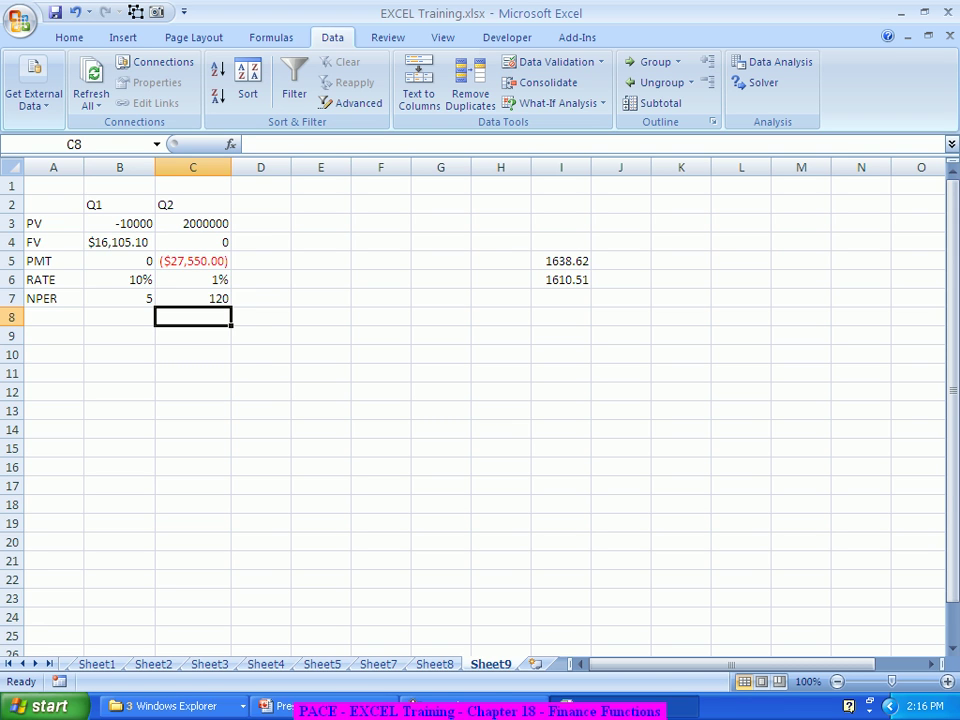
- Enter the period number 100 in cell F9
left_click(380, 335)
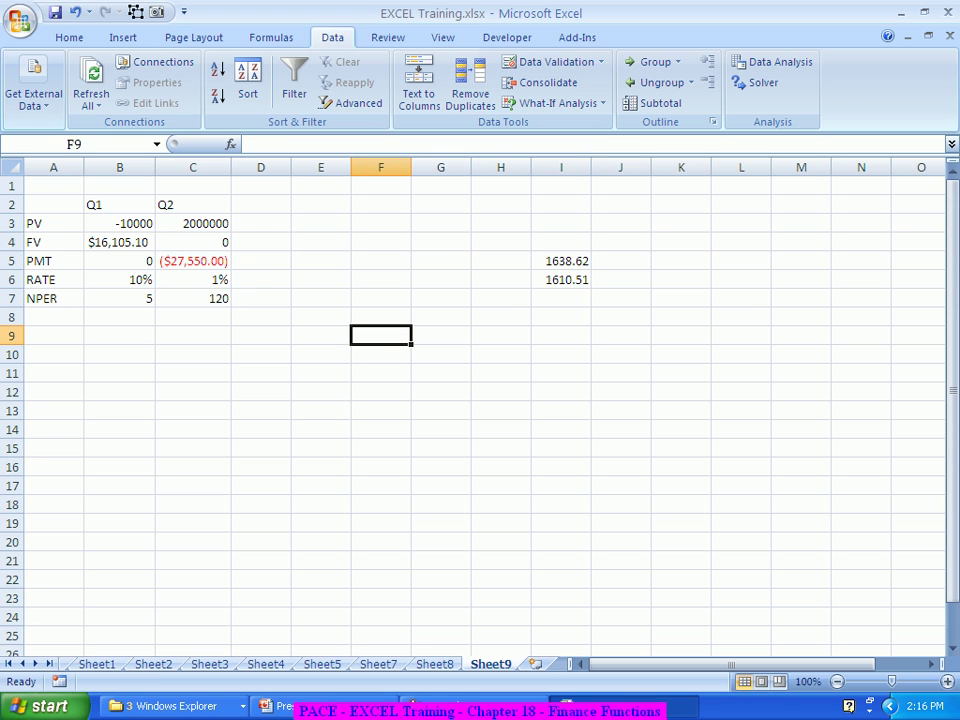
type("100")
key("Tab")
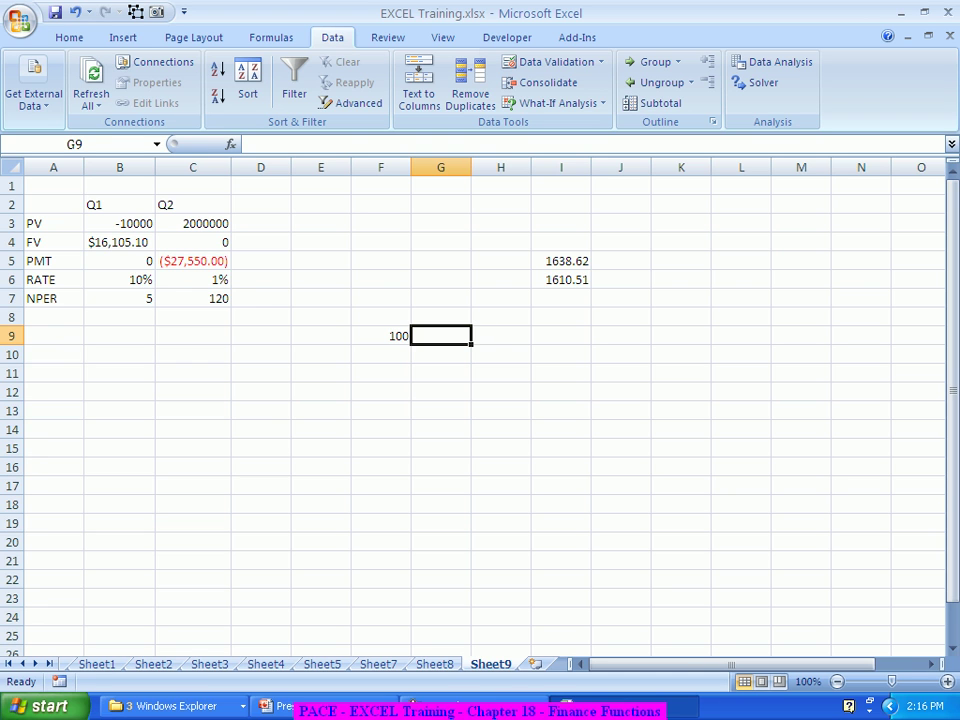
left_click(440, 316)
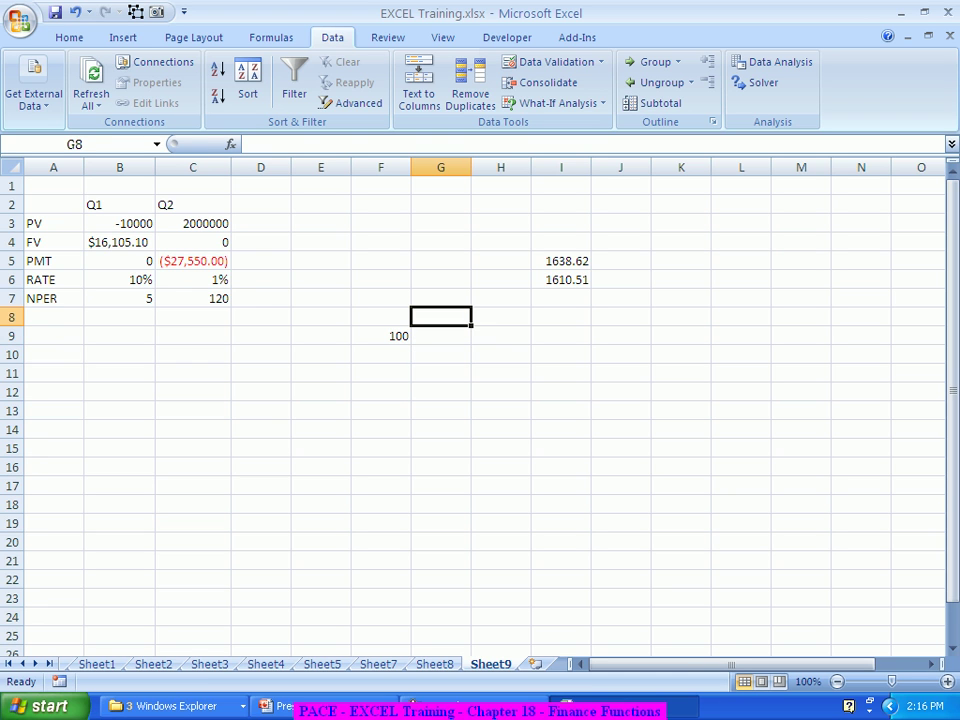
- Type the headings PPMT in G8 and IPMT in H8
type("PPMT")
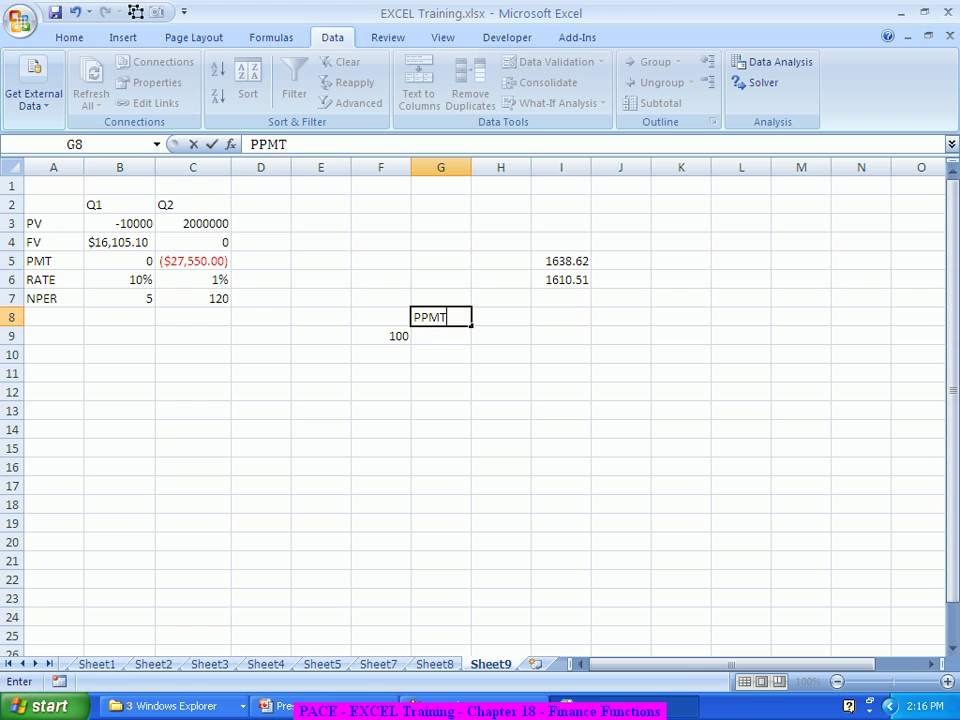
key("Tab")
type("I")
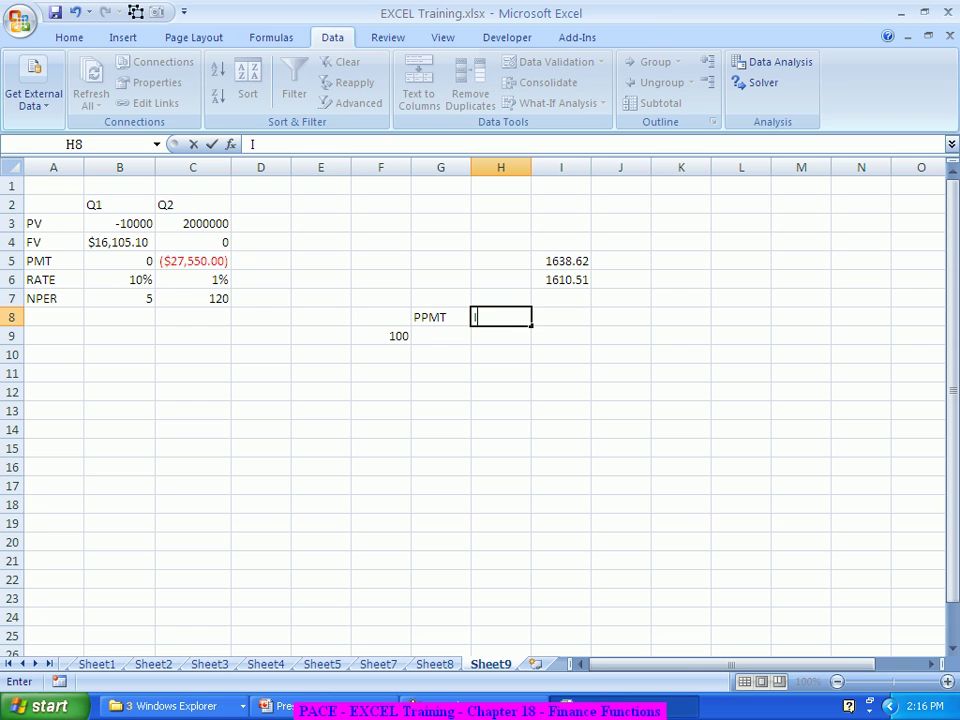
type("PMT")
key("Return")
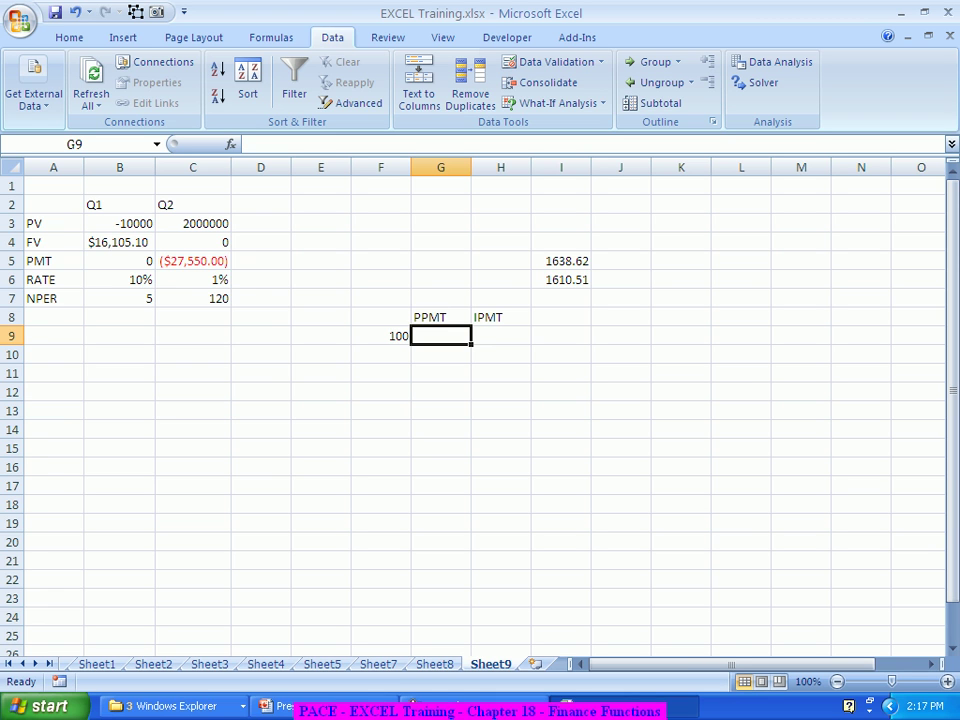
- Start a PPMT formula in G9 with Rate C6 and Per F9
type("=pp")
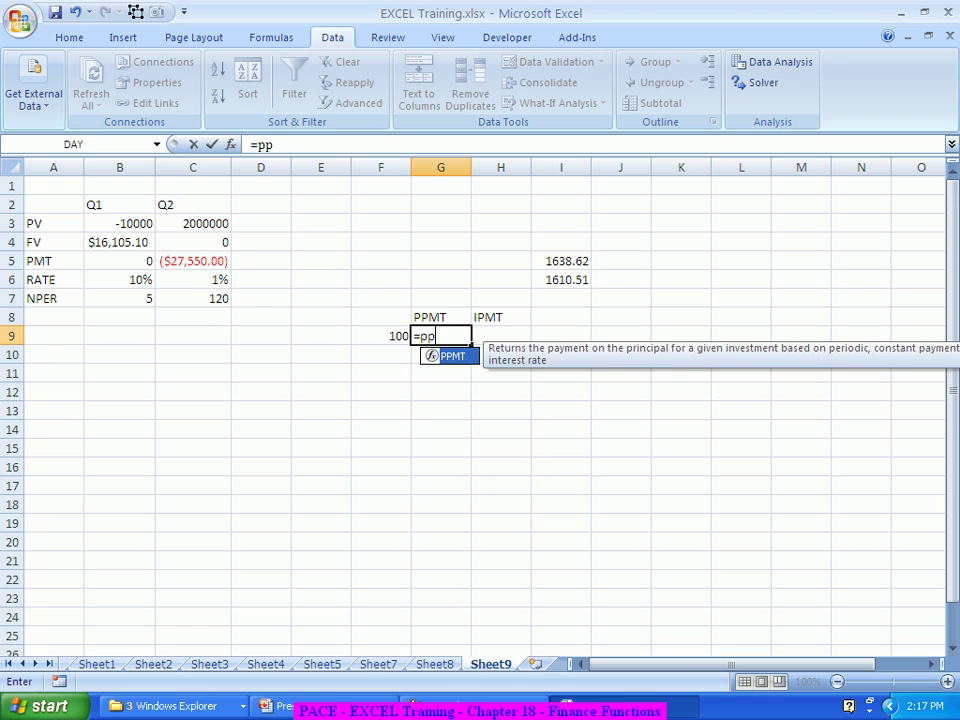
key("Tab")
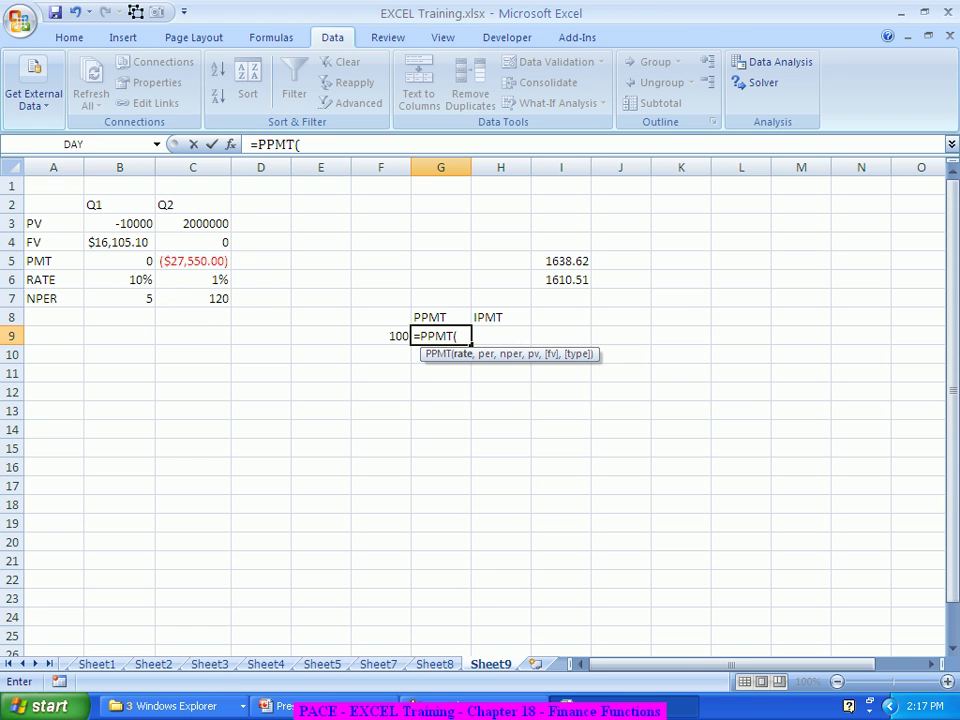
left_click(230, 144)
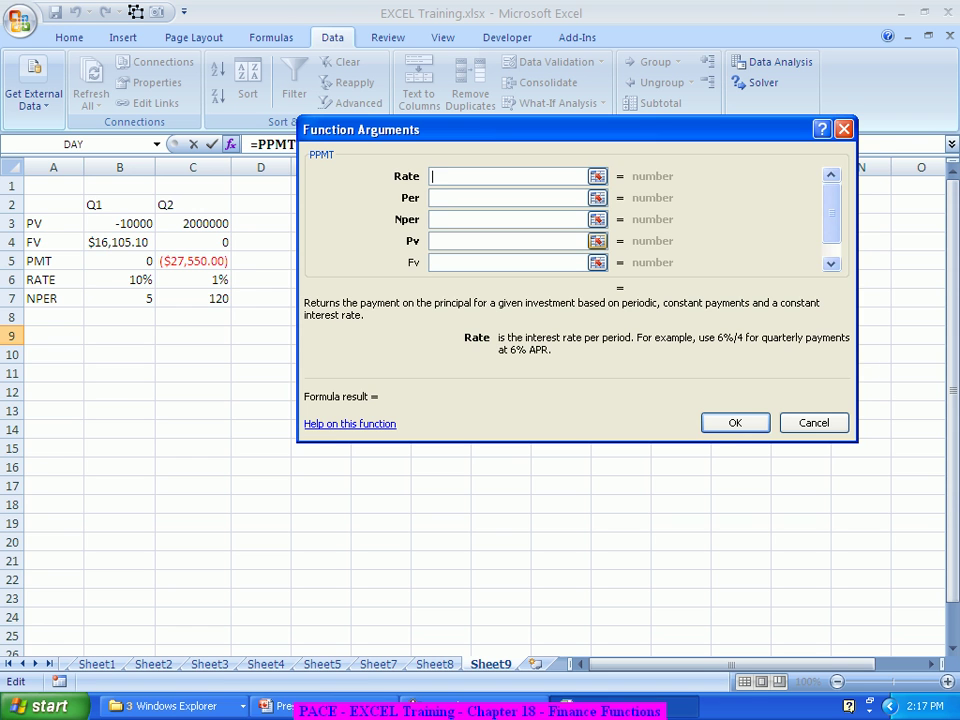
left_click_drag(325, 130, 563, 193)
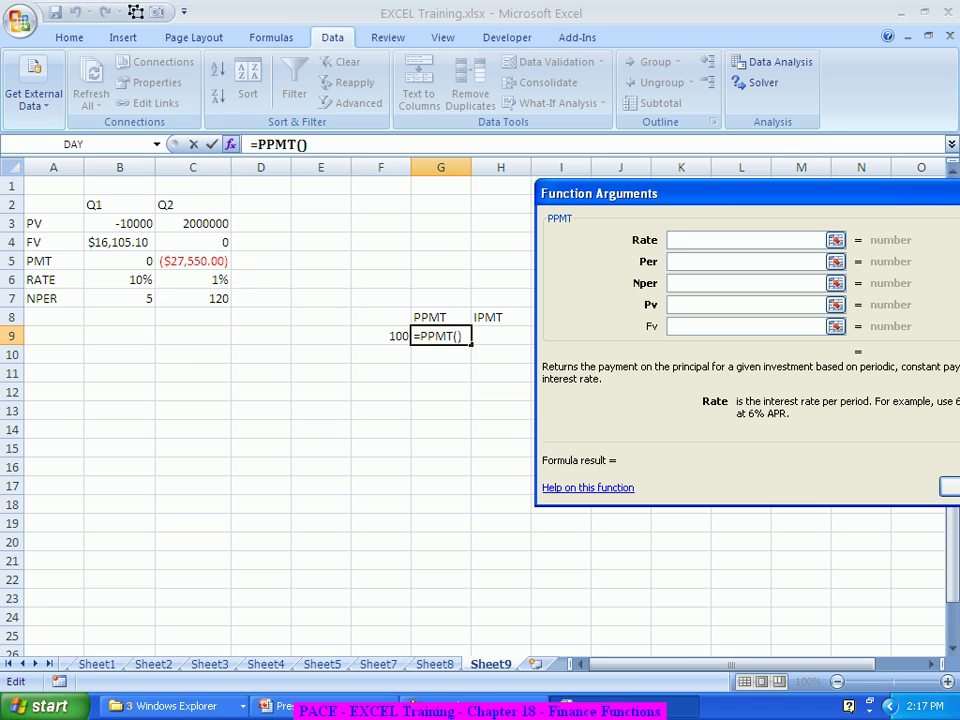
left_click(193, 279)
key("Tab")
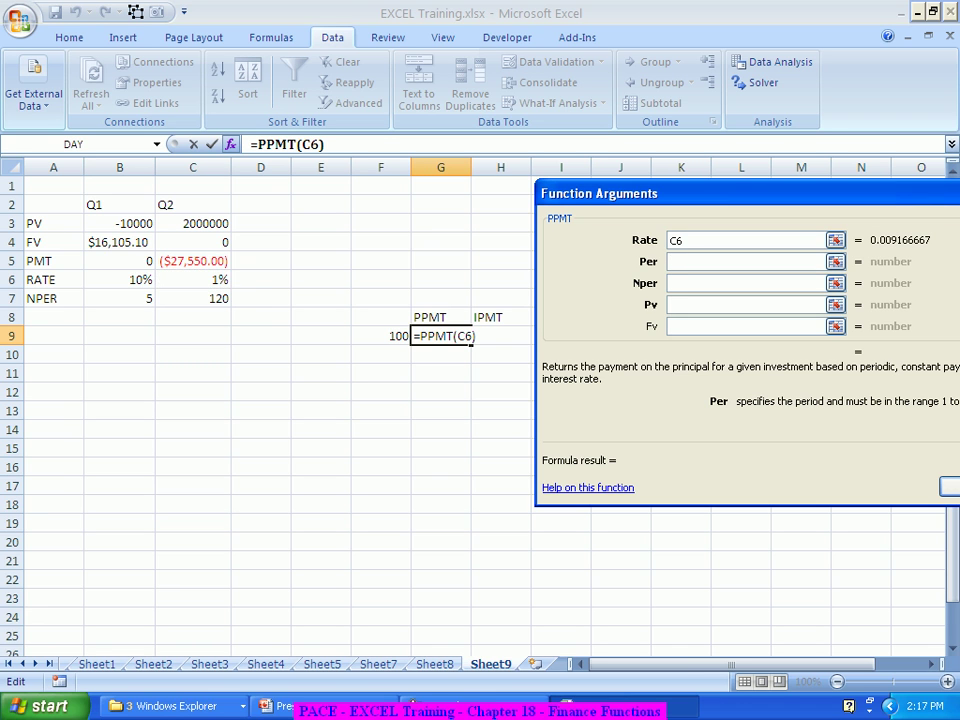
key("Tab")
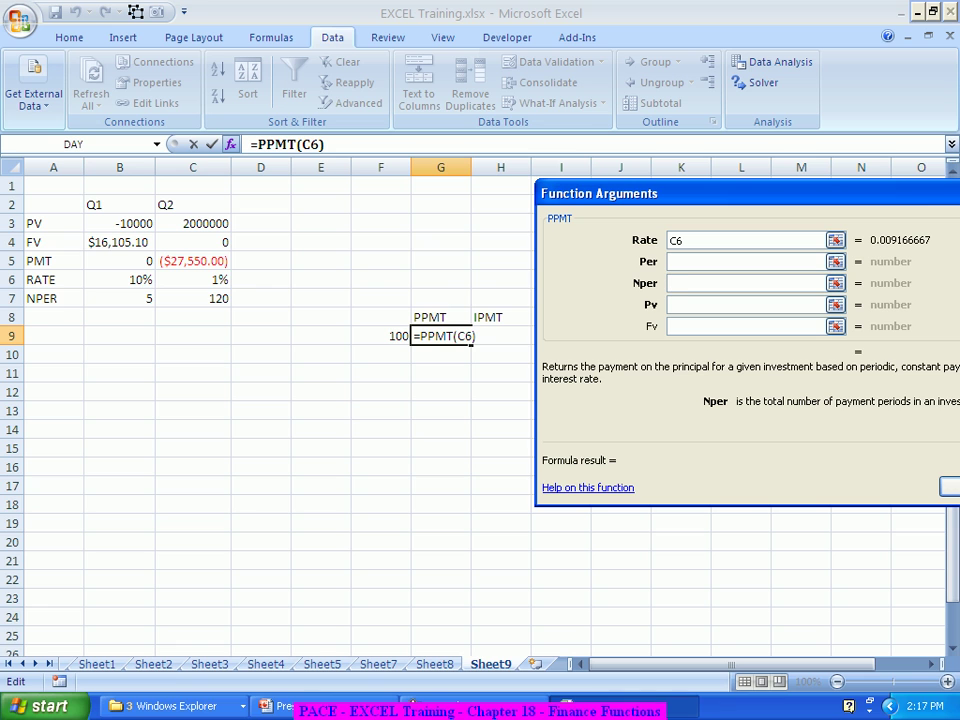
left_click(745, 261)
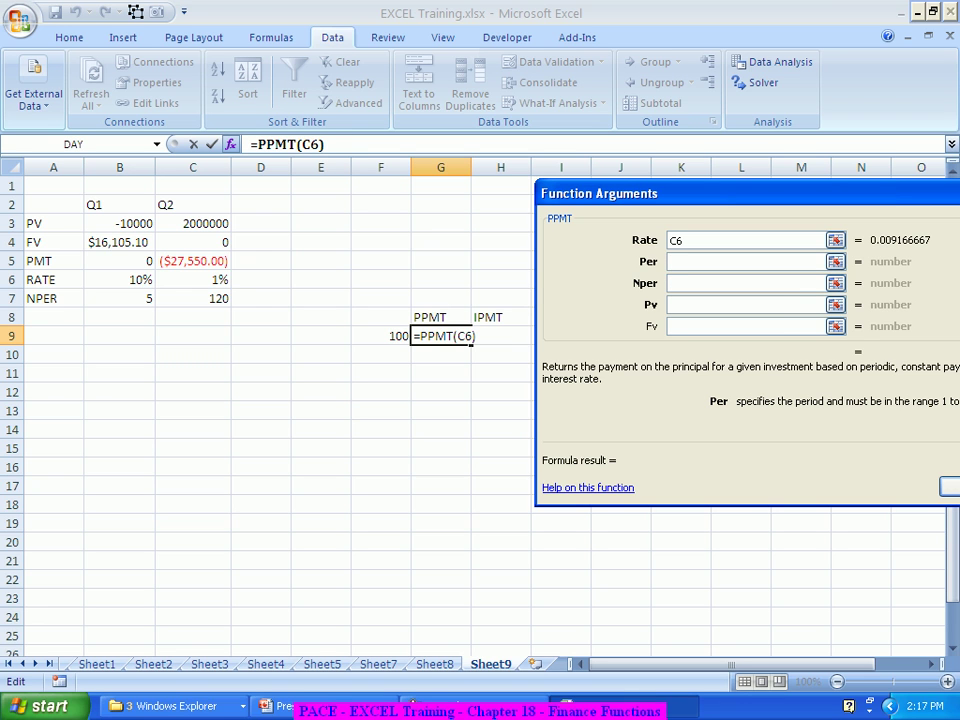
left_click(380, 336)
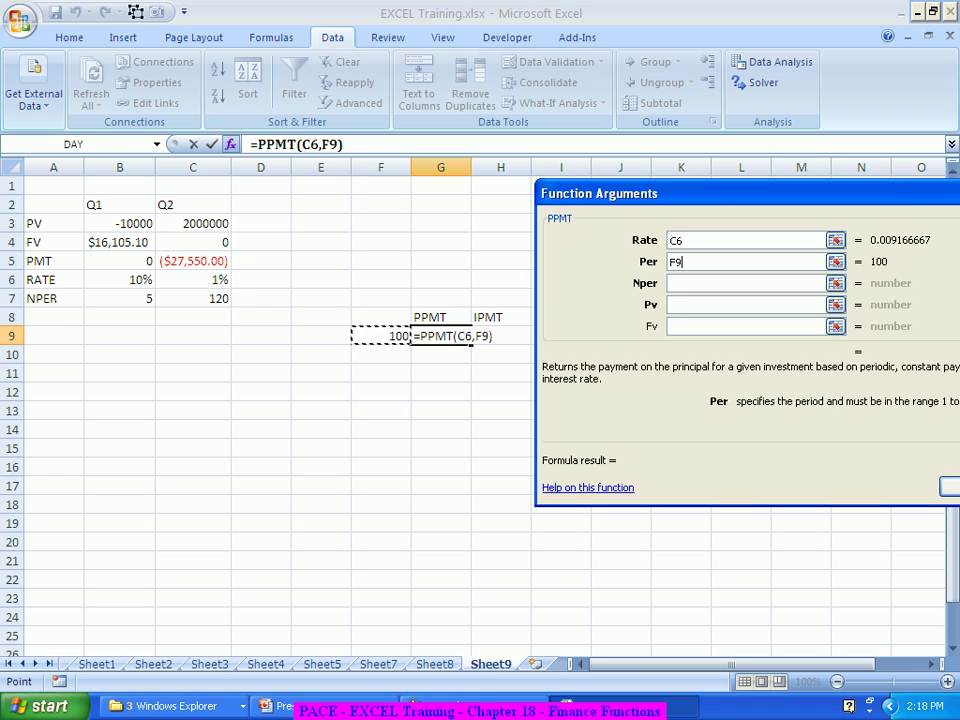
- Set Nper C7, Pv C3 and Fv C4, giving principal ($22,745.78) for period 100
left_click(745, 283)
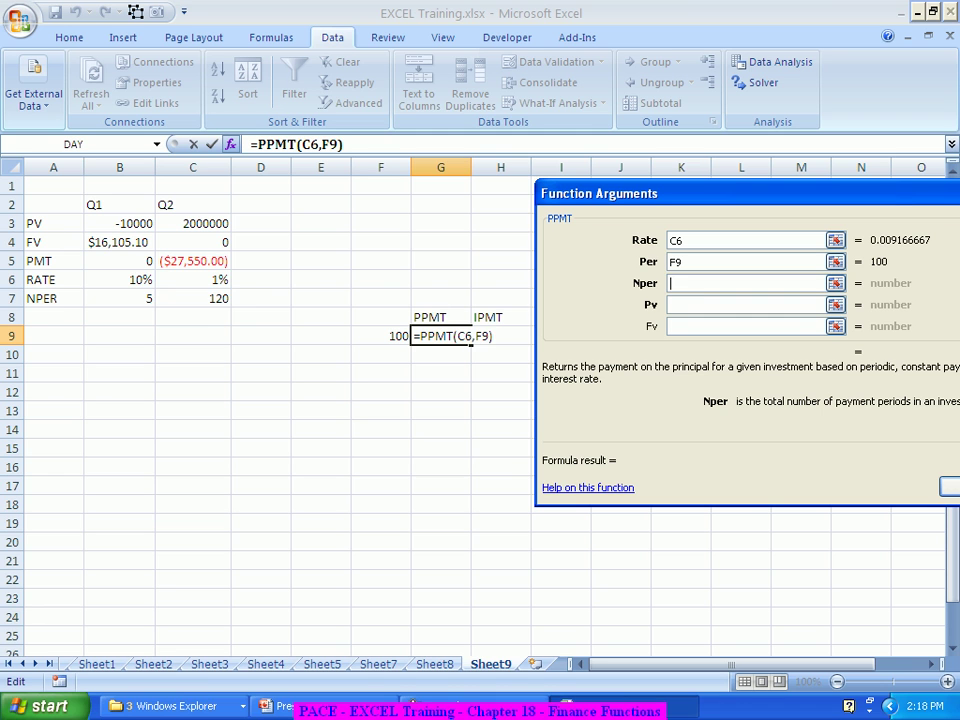
left_click(193, 317)
left_click(193, 298)
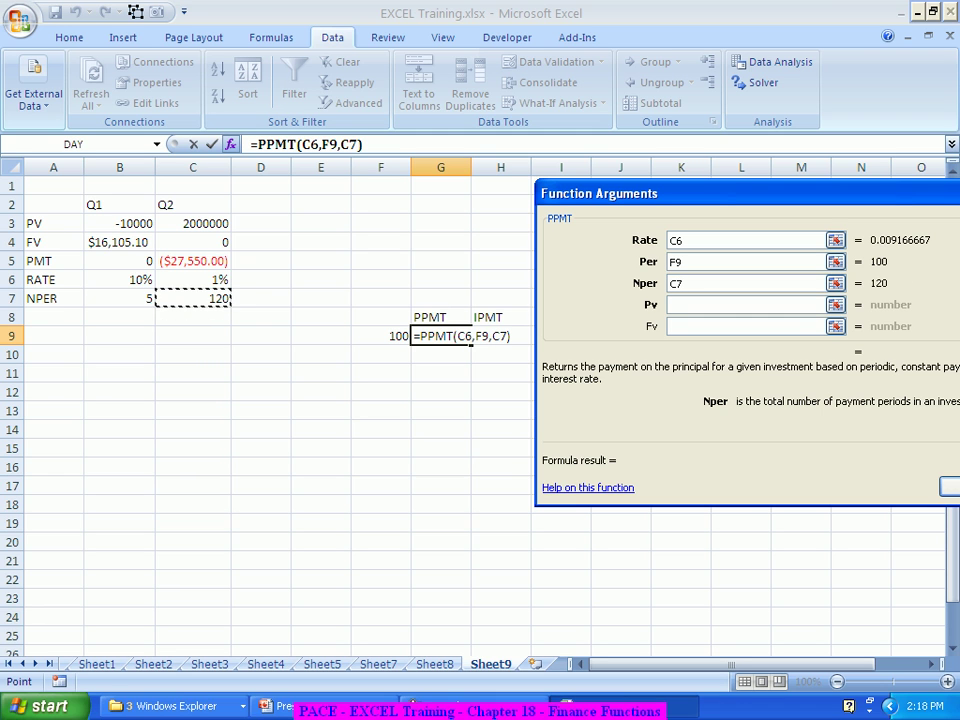
left_click(700, 304)
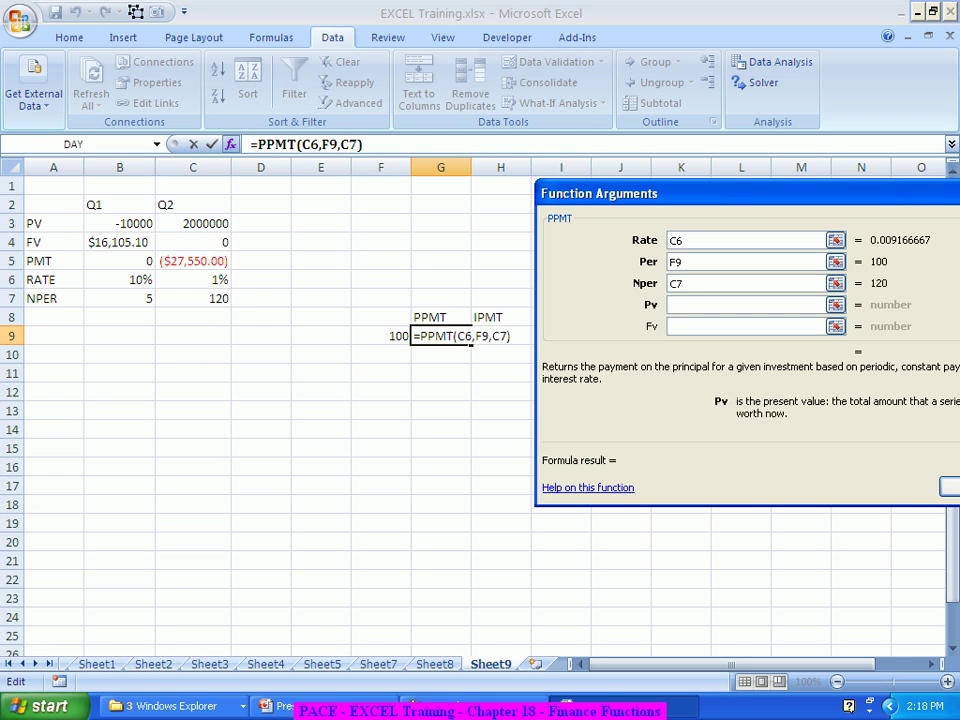
left_click(193, 223)
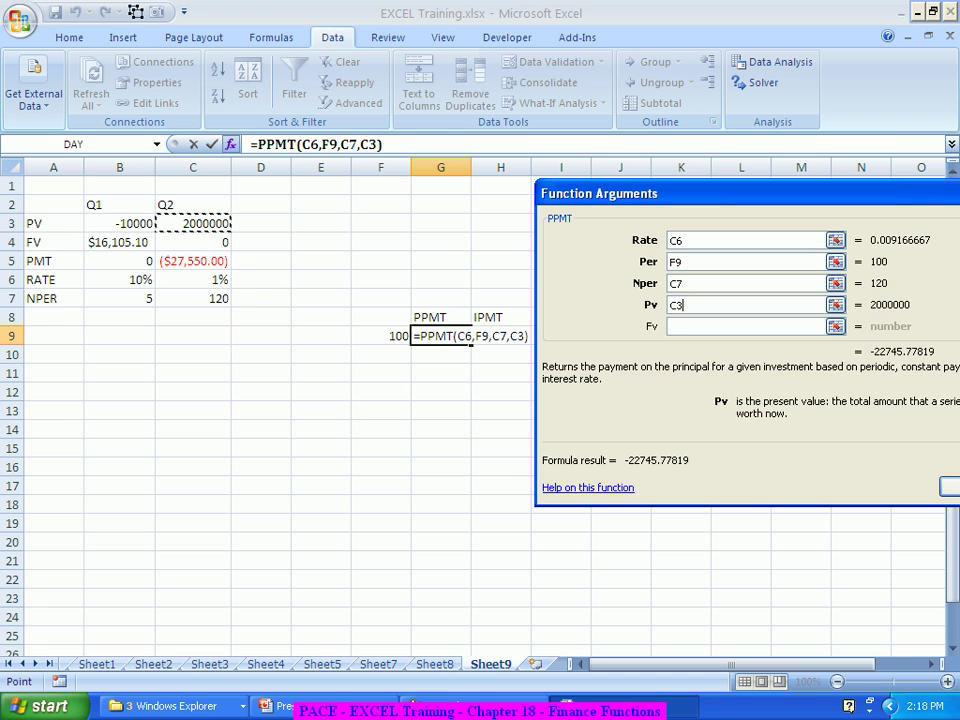
left_click(745, 326)
left_click(193, 242)
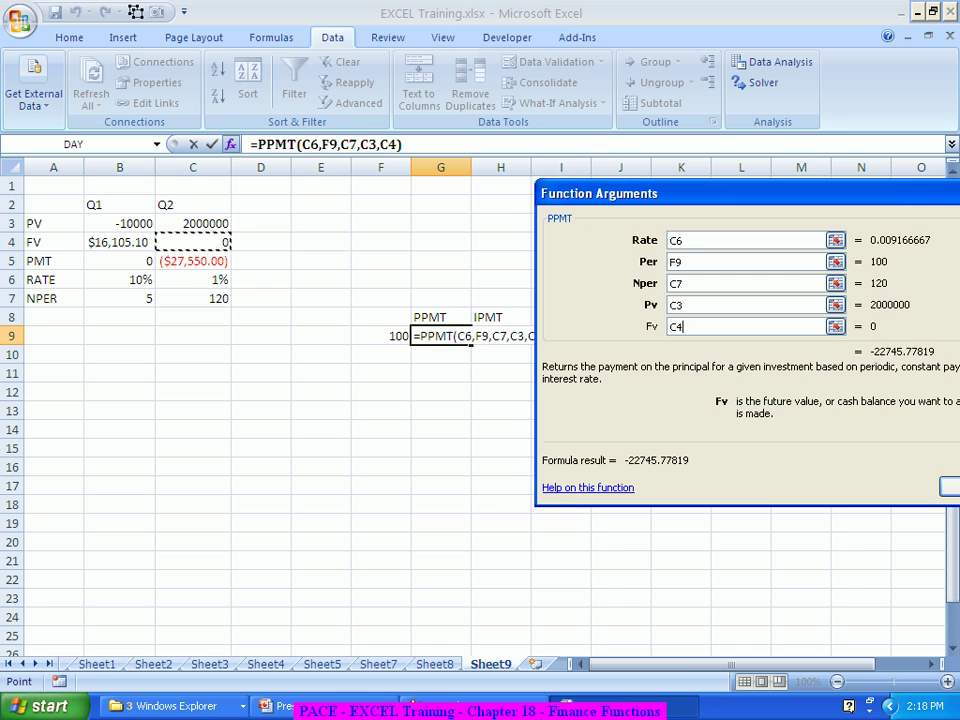
key("Return")
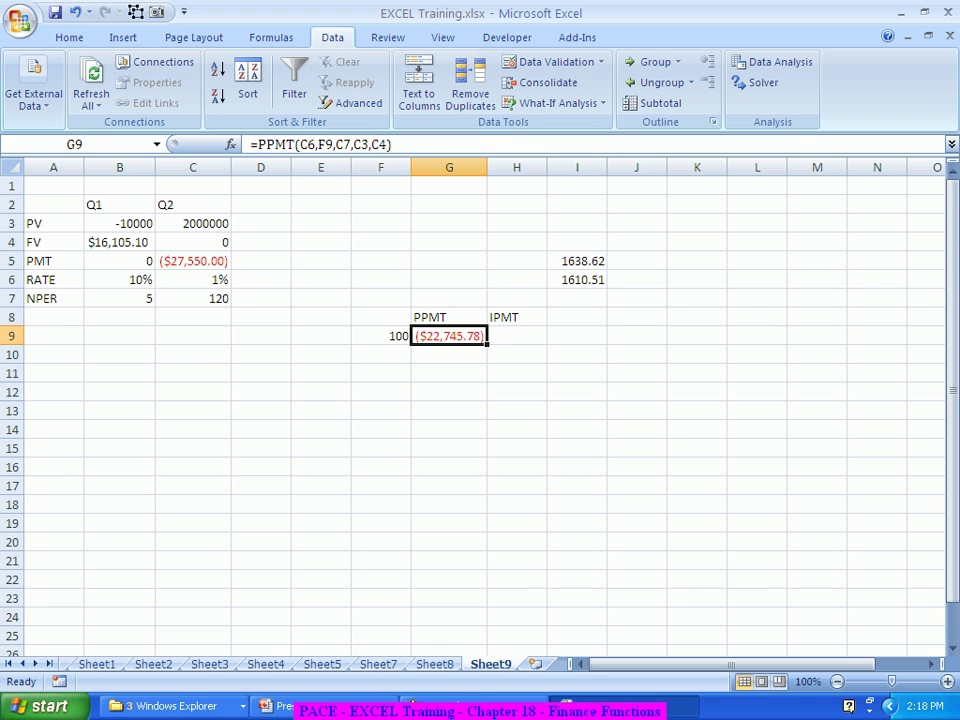
left_click(517, 336)
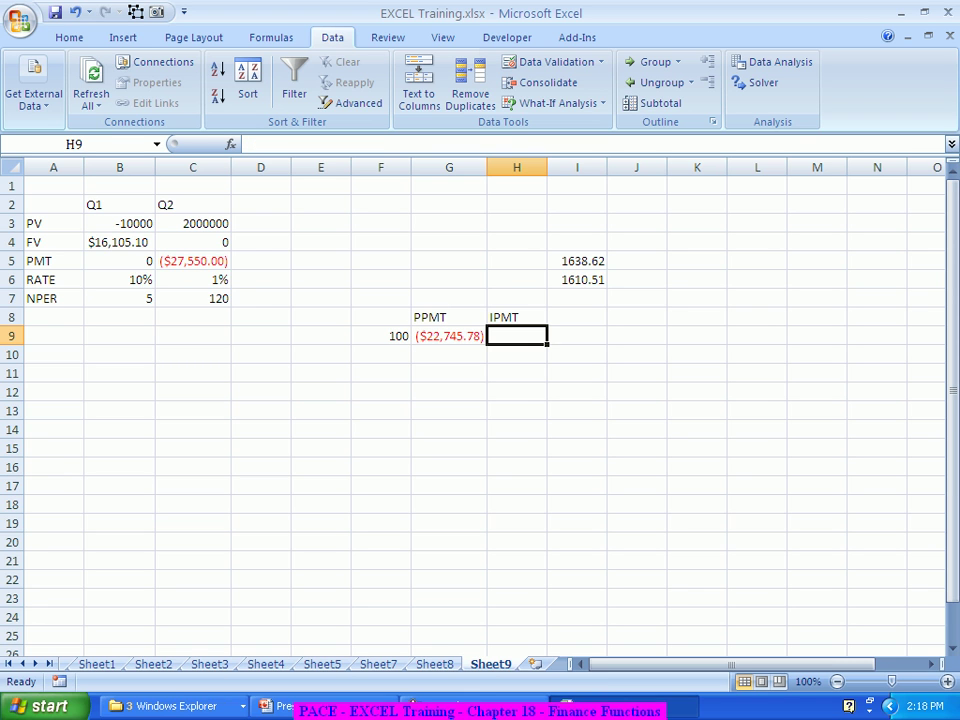
- Start an IPMT formula in H9 with Rate C6 and Per F9
type("=ipmt")
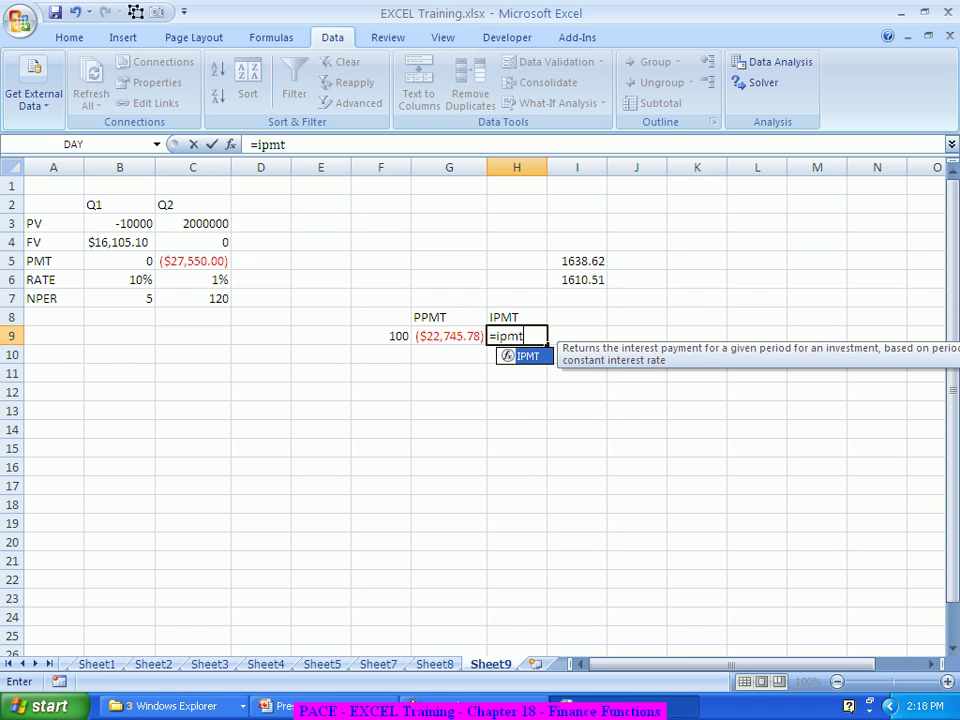
key("Tab")
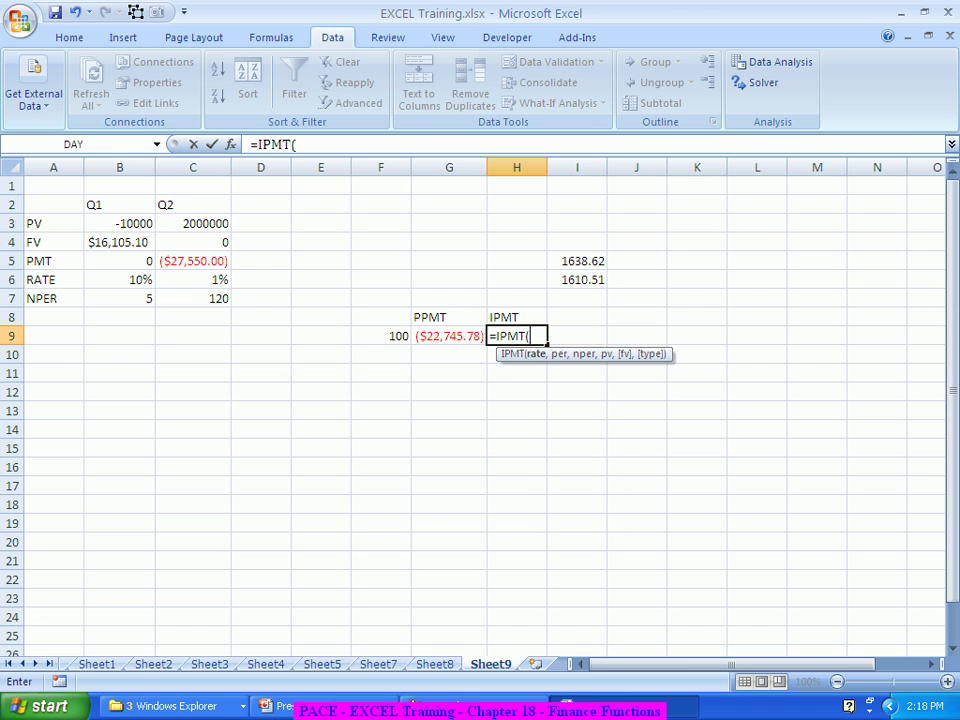
left_click(230, 144)
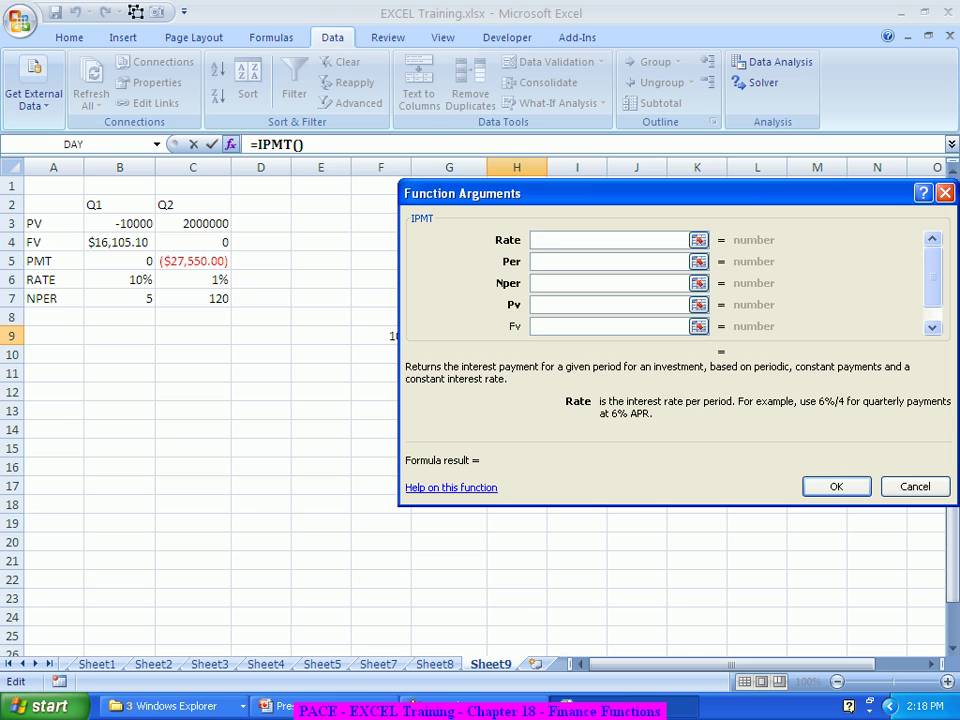
left_click(193, 279)
left_click(610, 261)
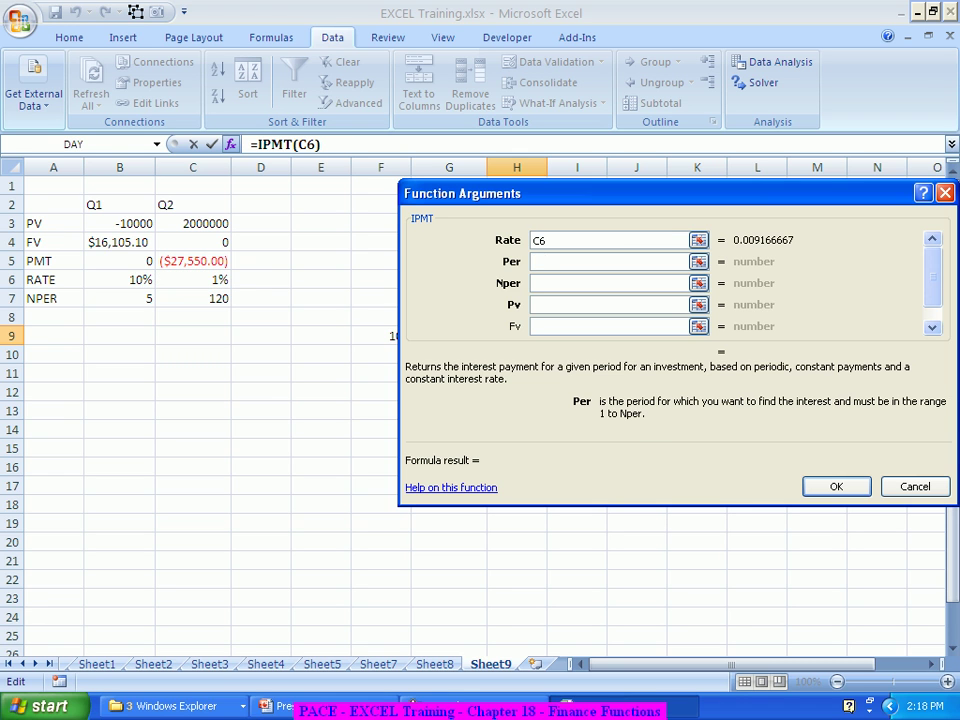
left_click(375, 335)
- Set Nper C7, Pv C3 and Fv C4, giving interest ($4,804.22)
left_click(610, 283)
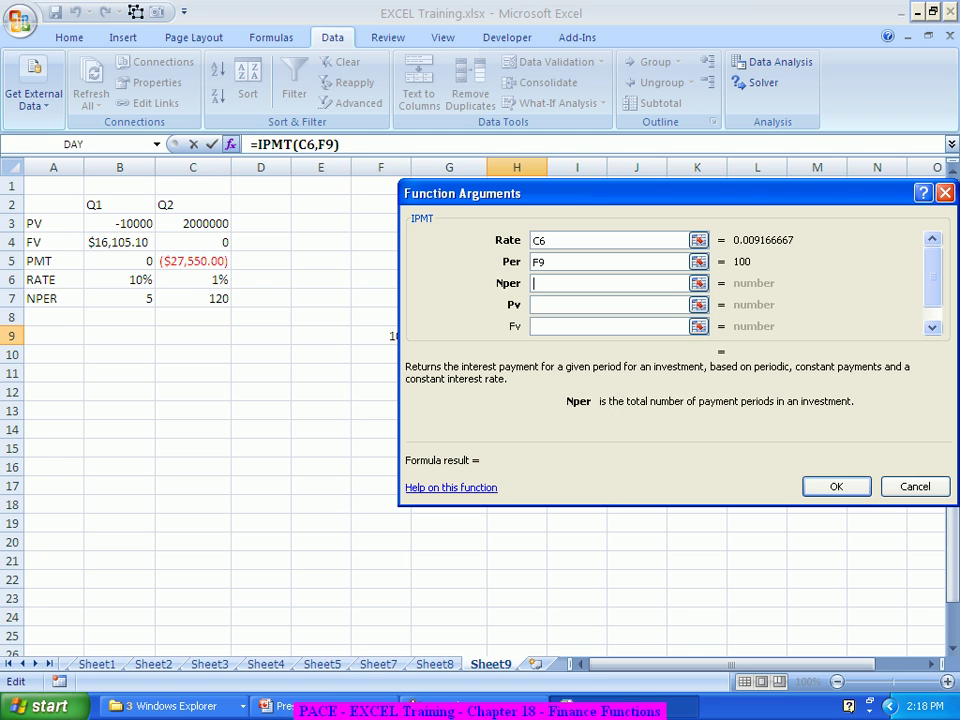
left_click(193, 298)
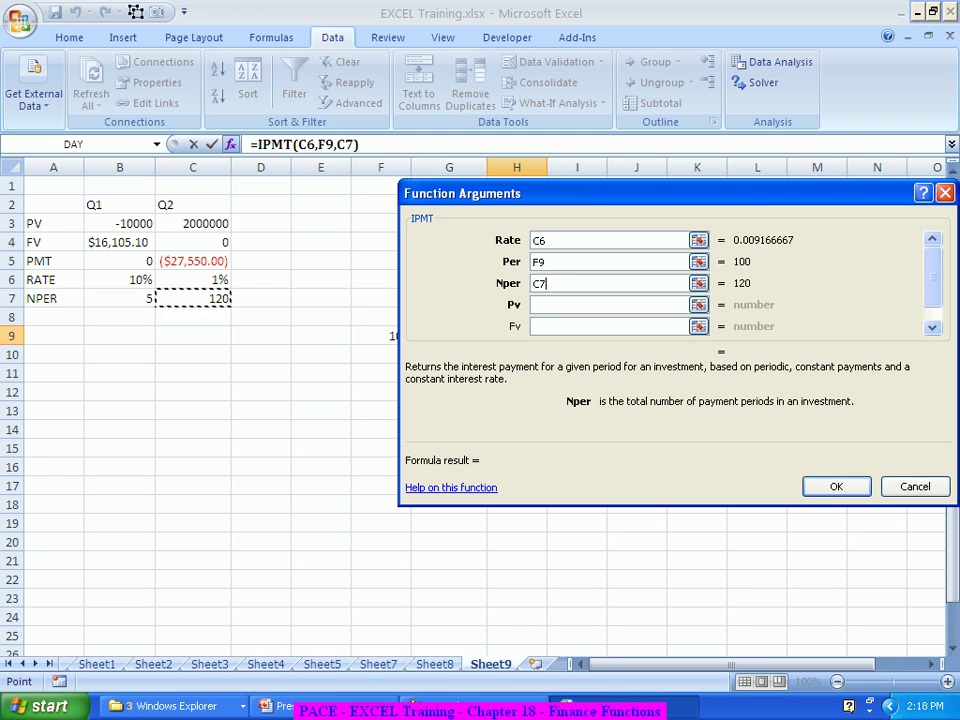
left_click(610, 304)
left_click(193, 223)
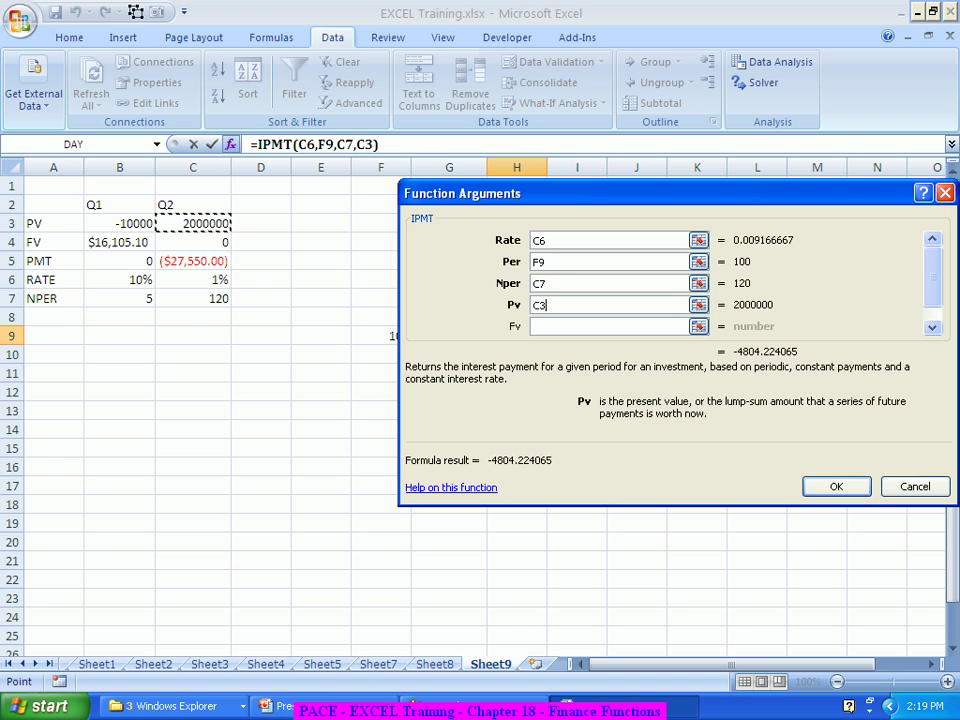
left_click(610, 326)
left_click(193, 242)
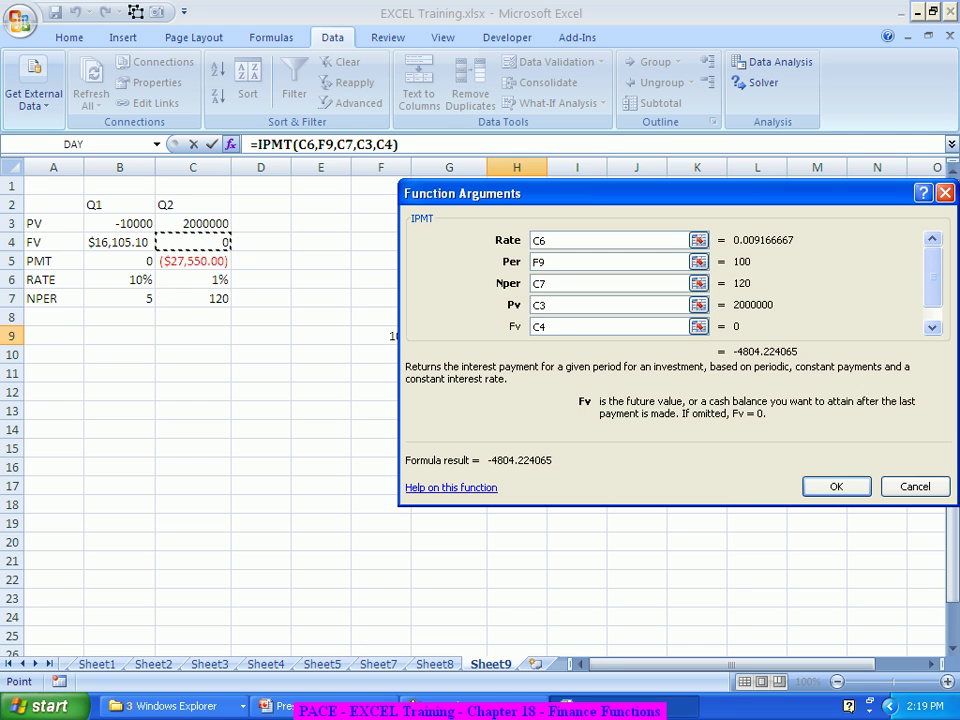
key("Return")
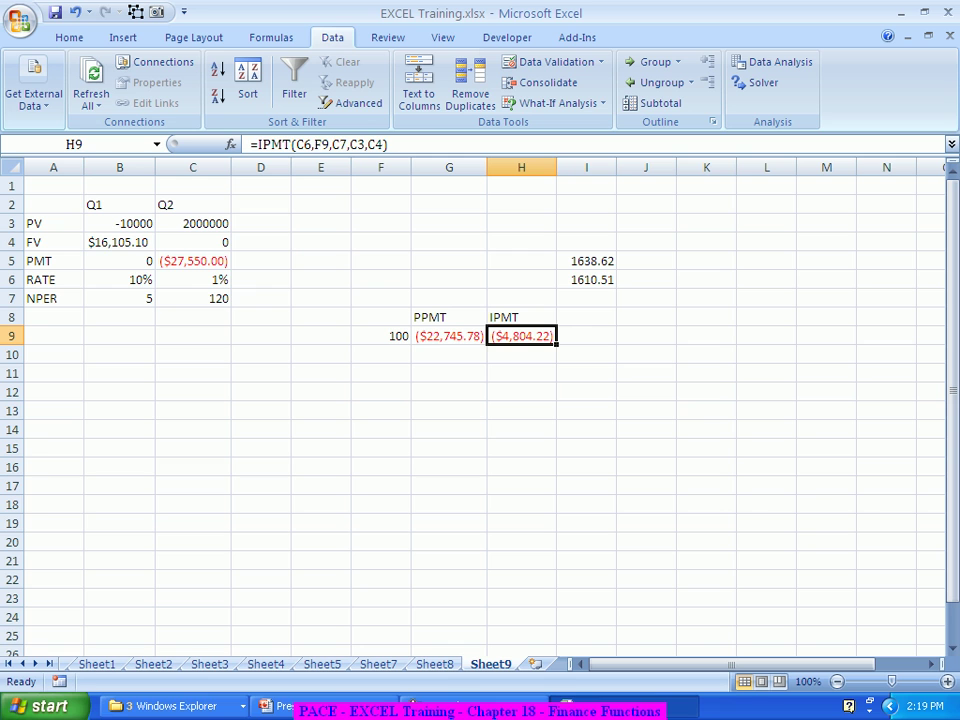
- Enter =G9+H9 in I9, totalling ($27,550.00) to match the EMI
left_click(586, 336)
type("=")
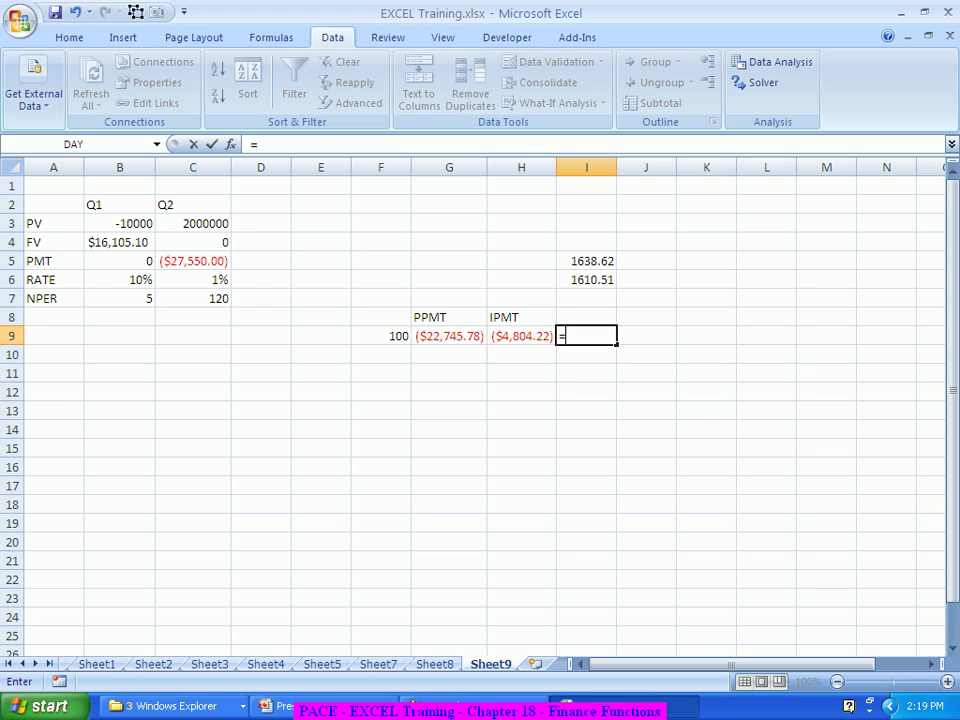
left_click(449, 336)
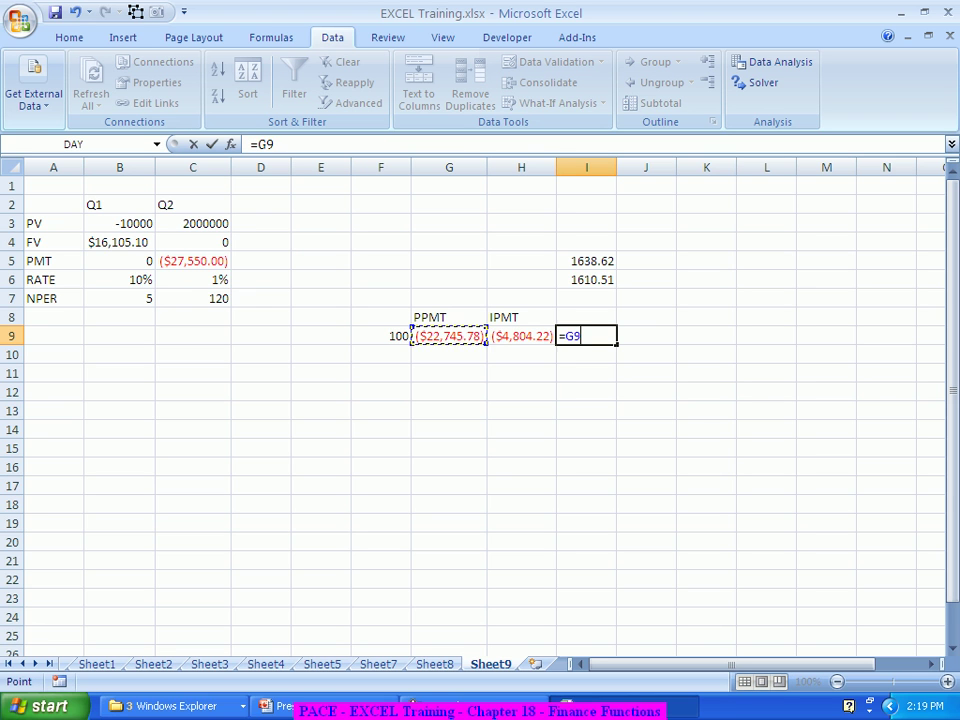
type("+")
left_click(521, 336)
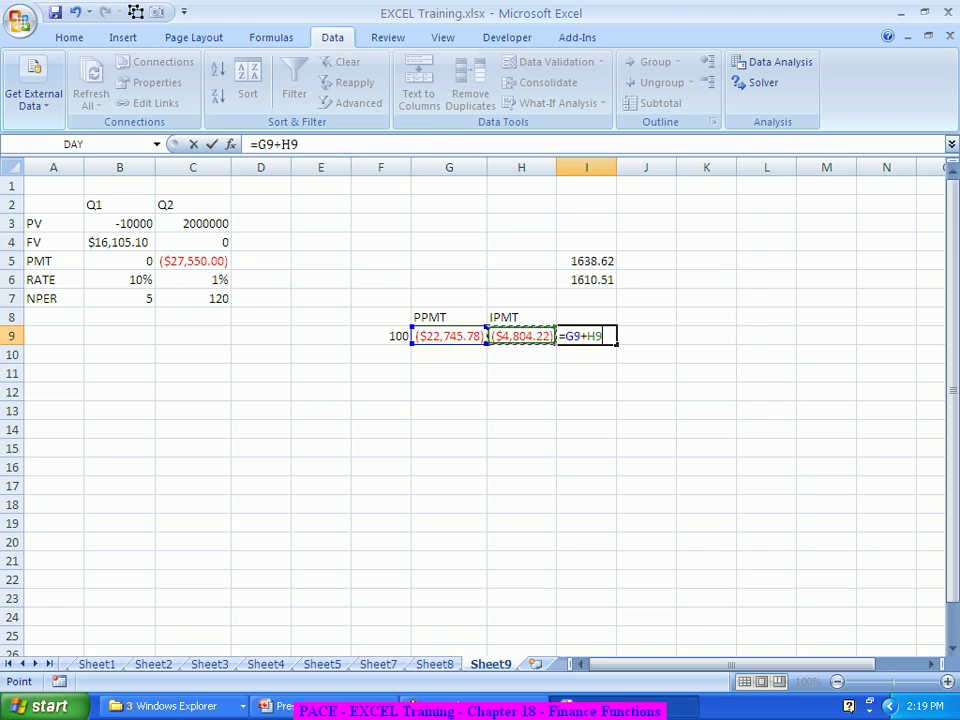
key("Return")
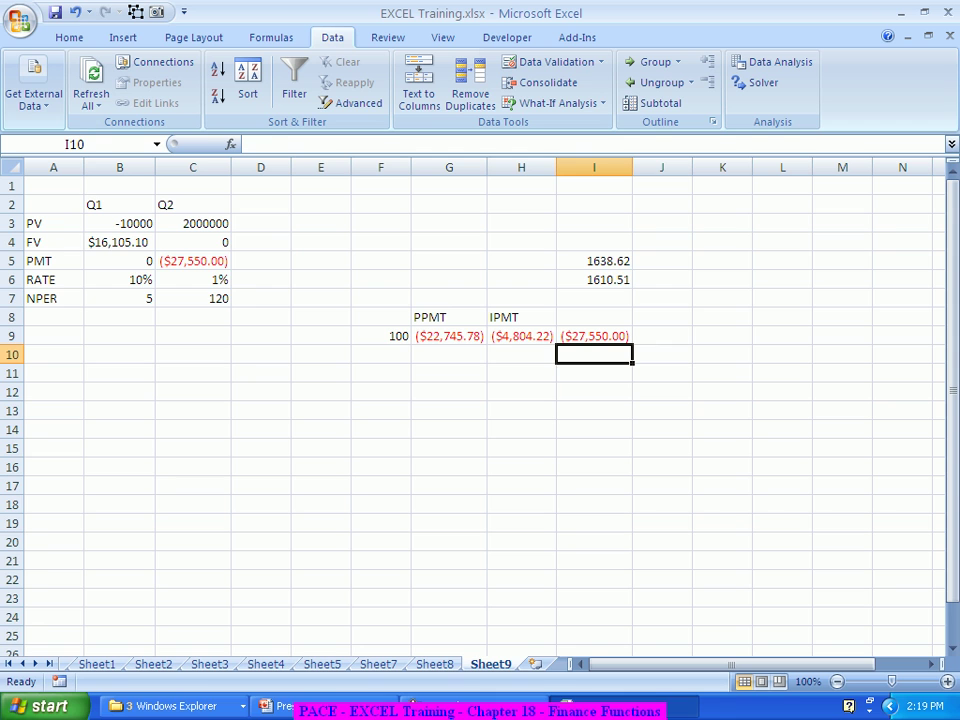
- Set the period in F9 to 50 and widen column H to fit the IPMT value
left_click(380, 336)
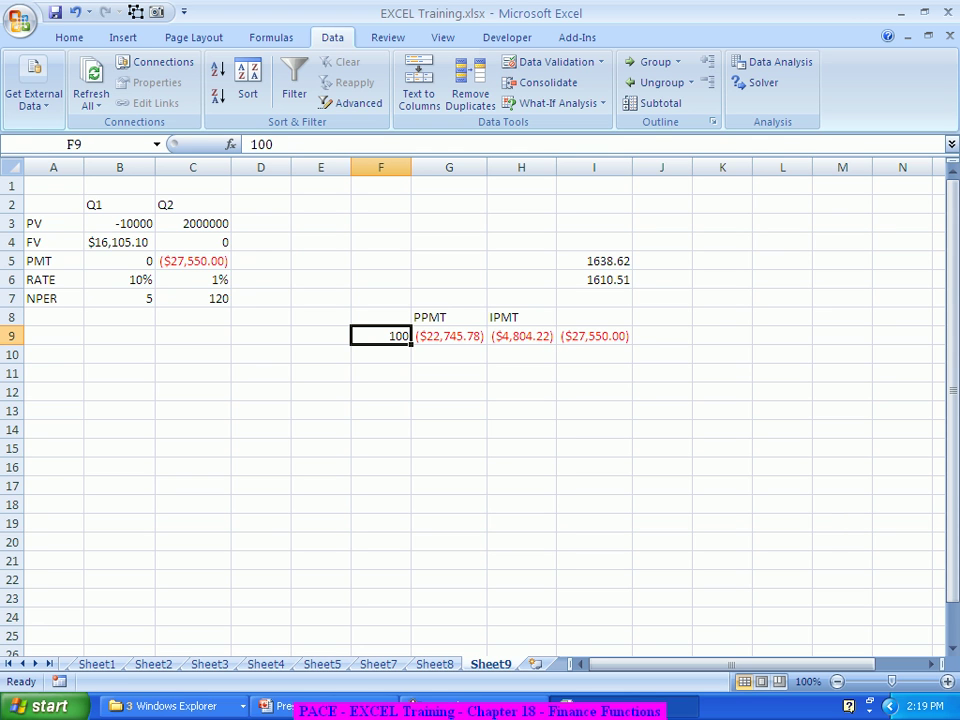
type("50")
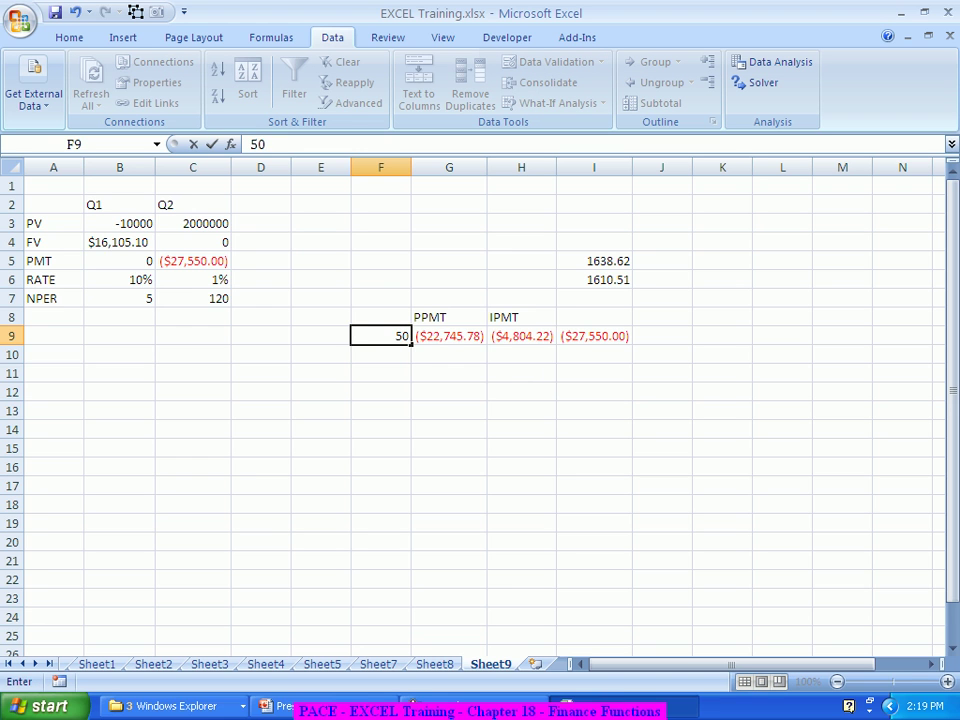
key("ctrl+Return")
key("Return")
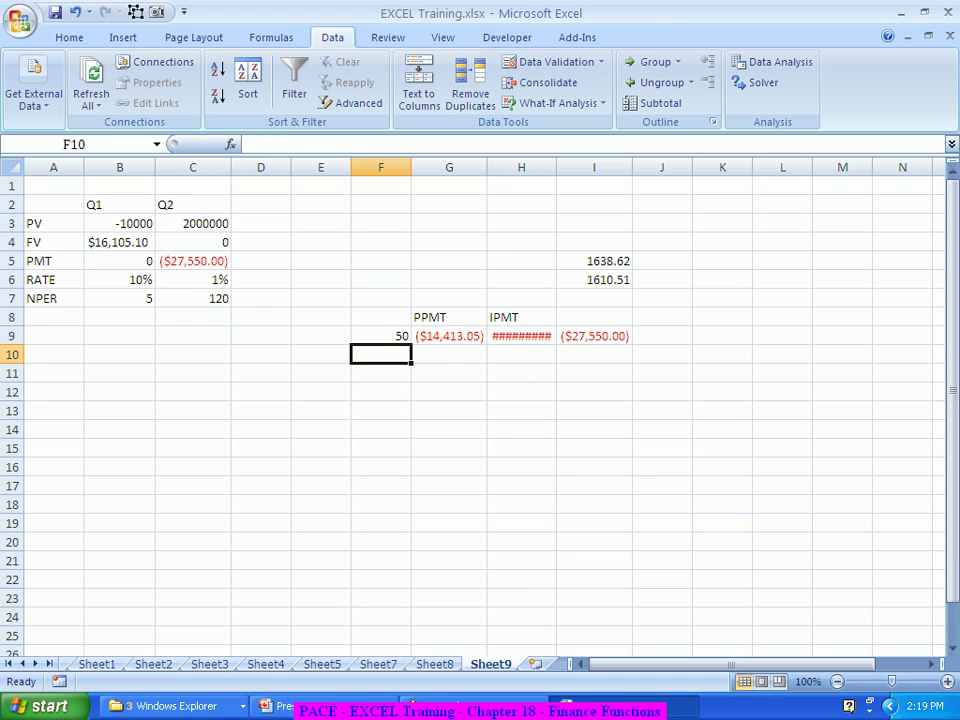
left_click_drag(556, 167, 563, 167)
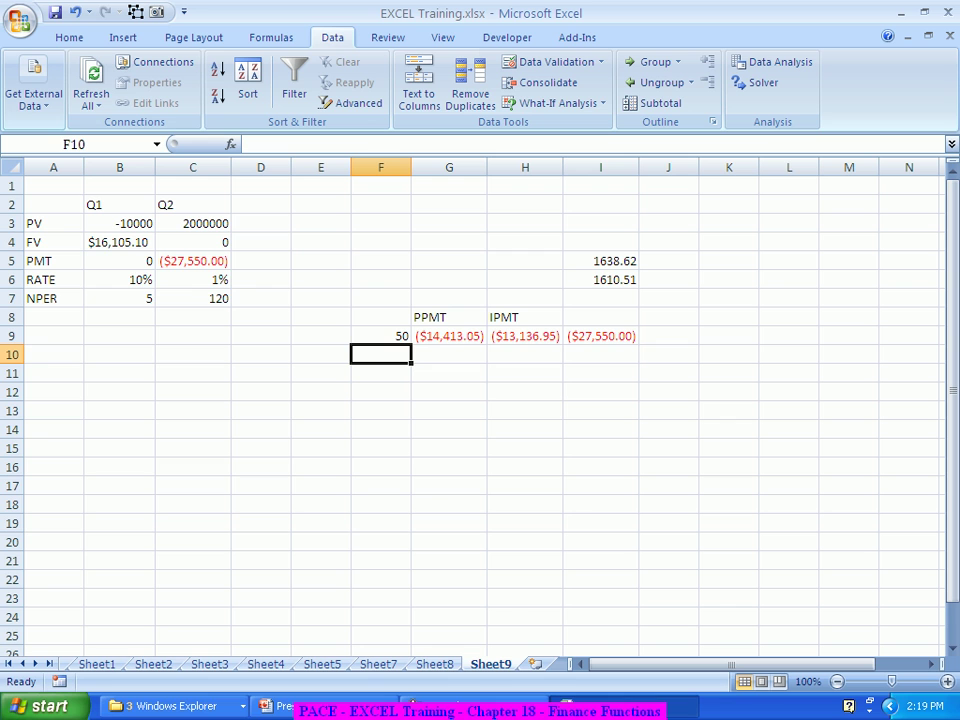
- Try periods 5 and 1 in F9, with I9 still totalling ($27,550.00)
left_click(380, 336)
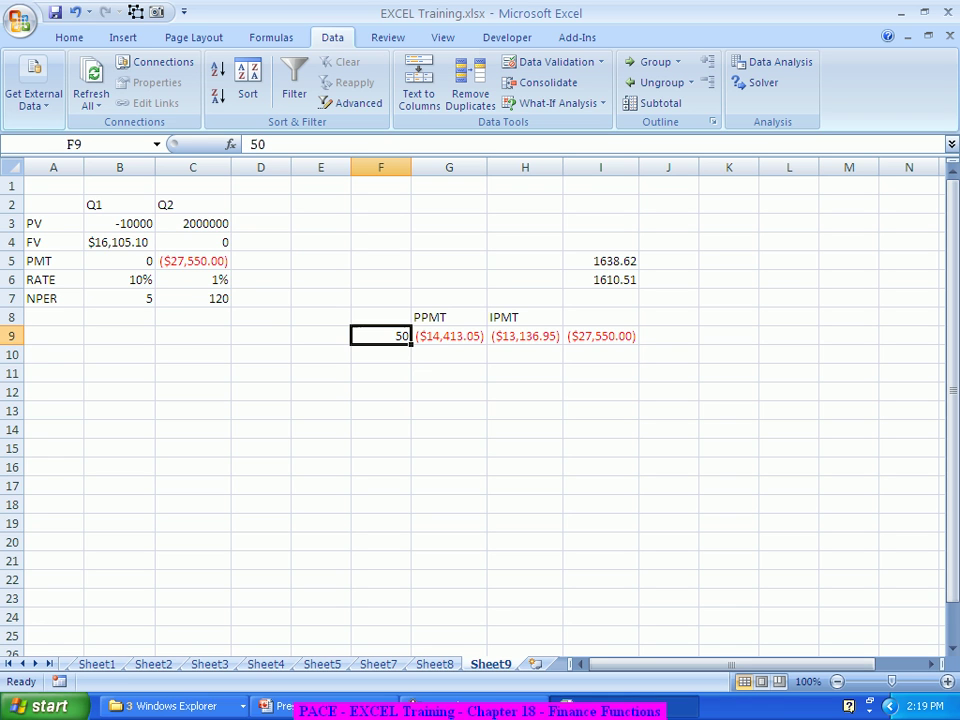
type("5")
key("Return")
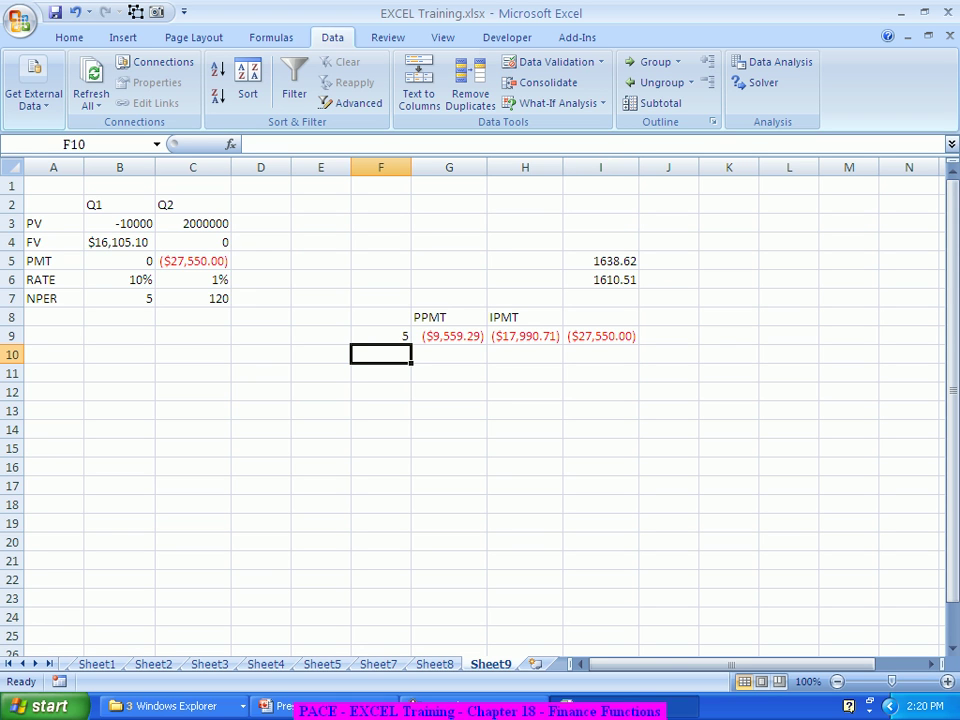
left_click(380, 336)
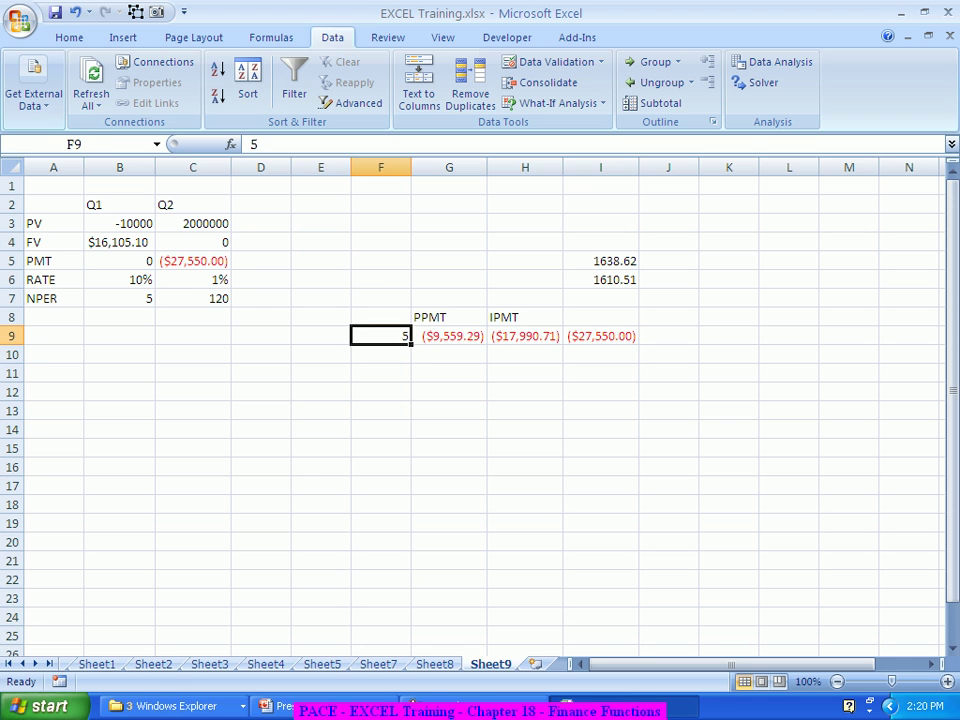
type("1")
key("Return")
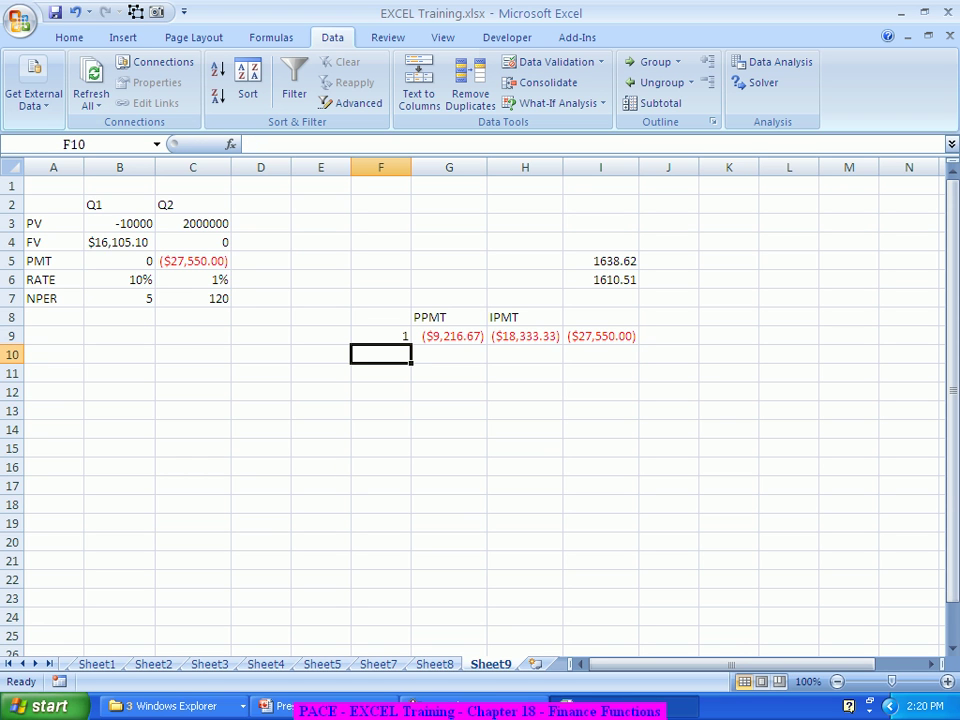